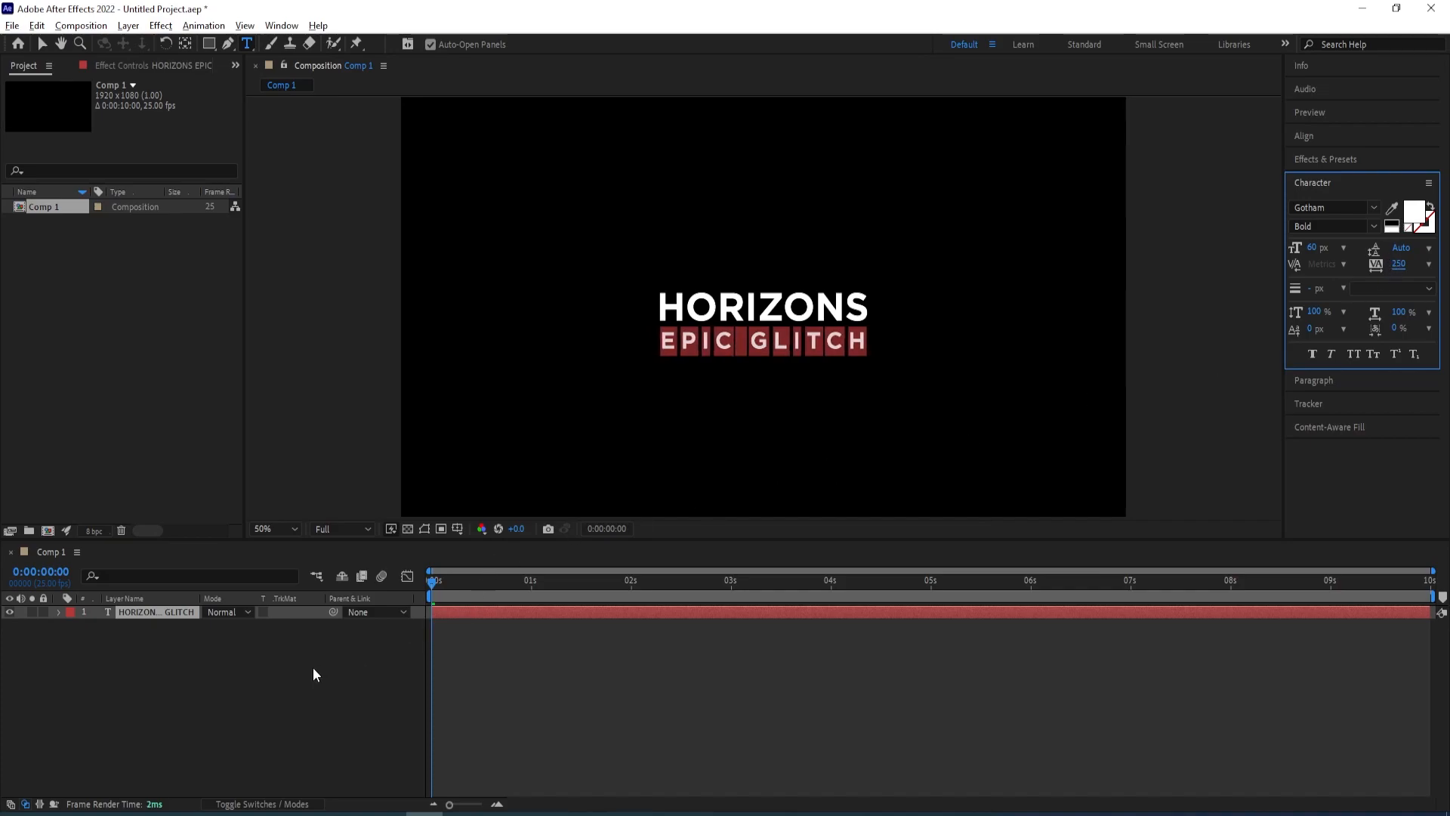
Pre-compose the HORIZONS EPIC GLITCH text layer into a new composition named text
click(140, 613)
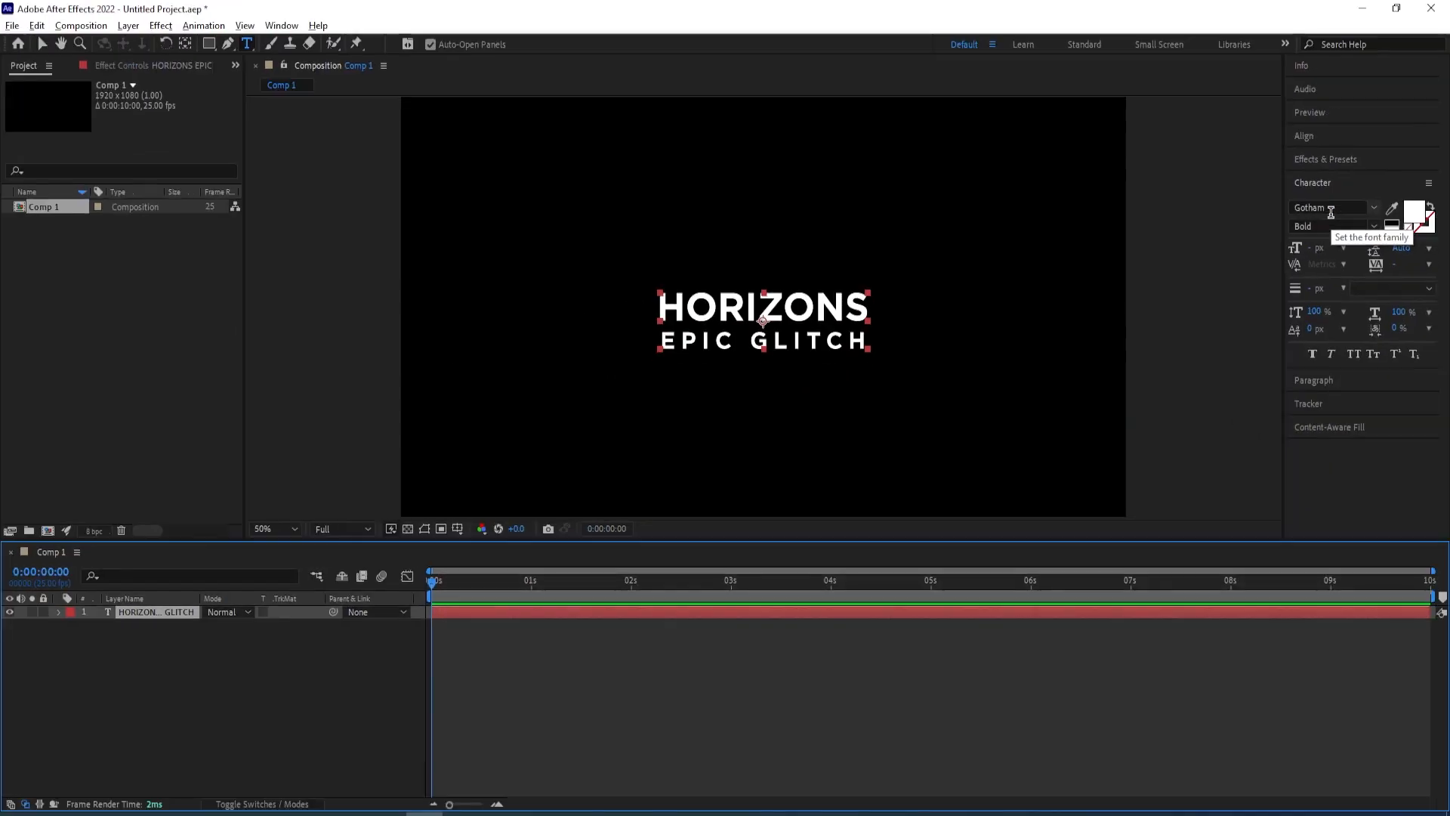
click(152, 648)
click(153, 611)
right_click(159, 614)
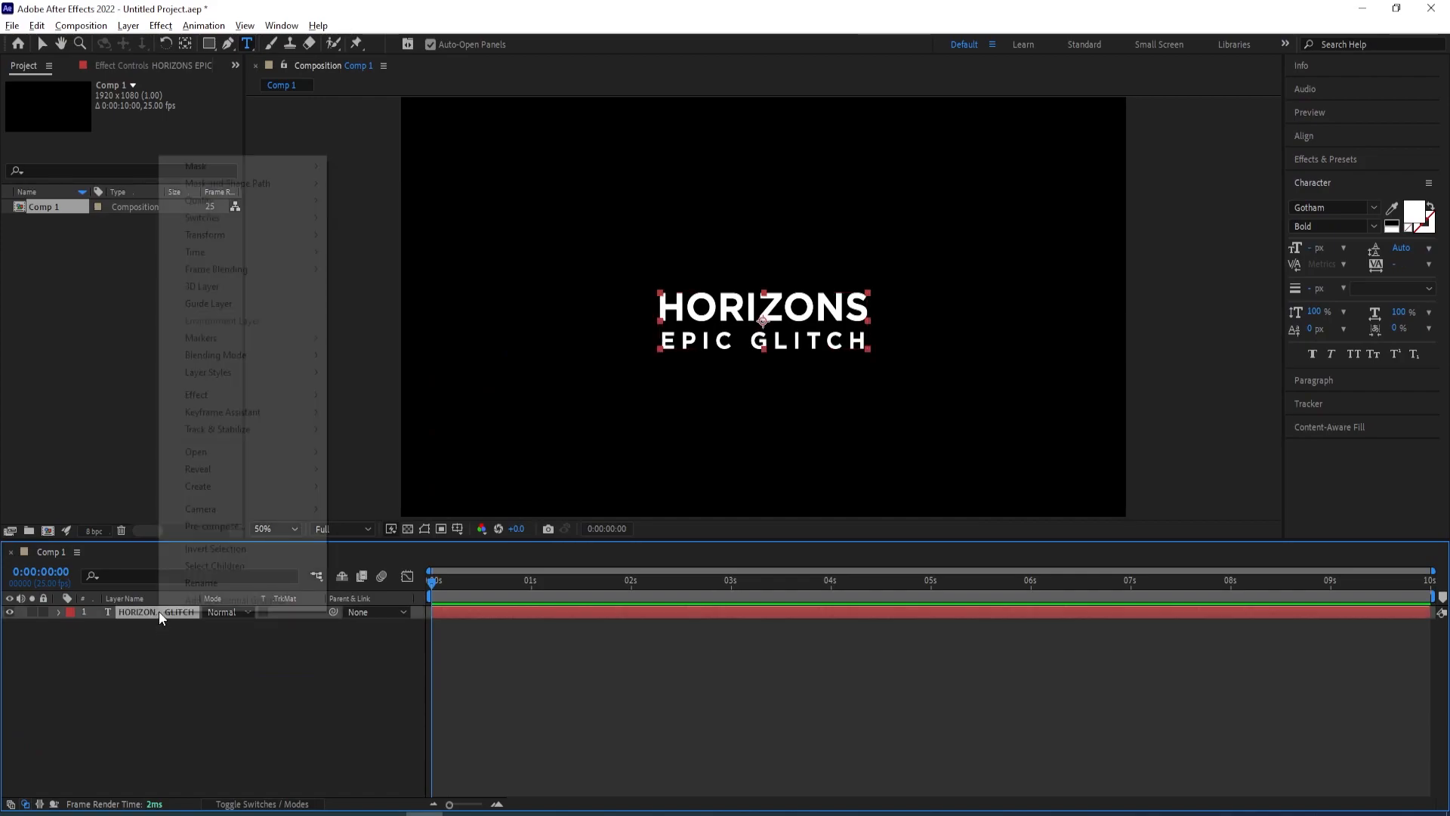
click(224, 529)
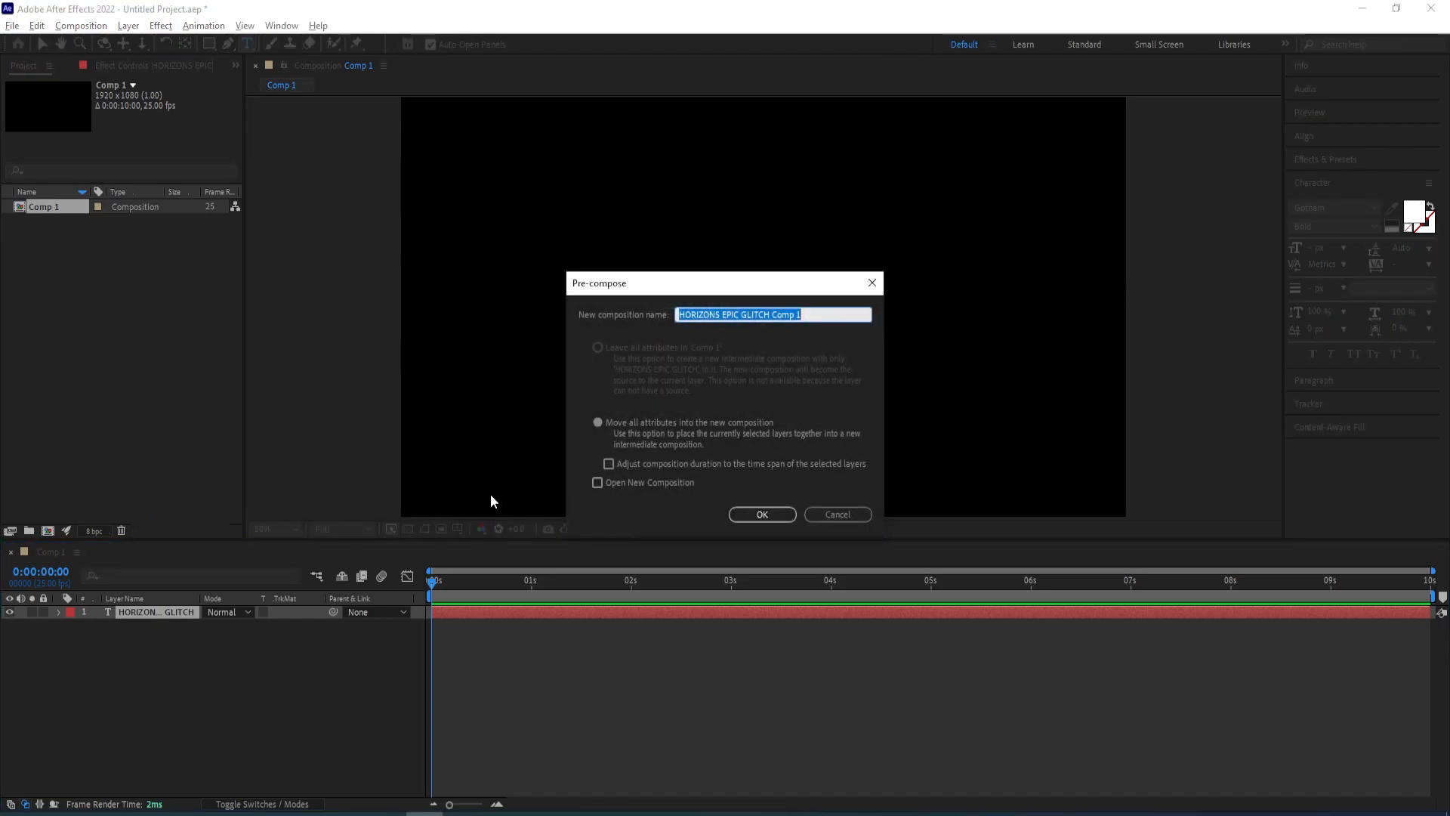
text(text)
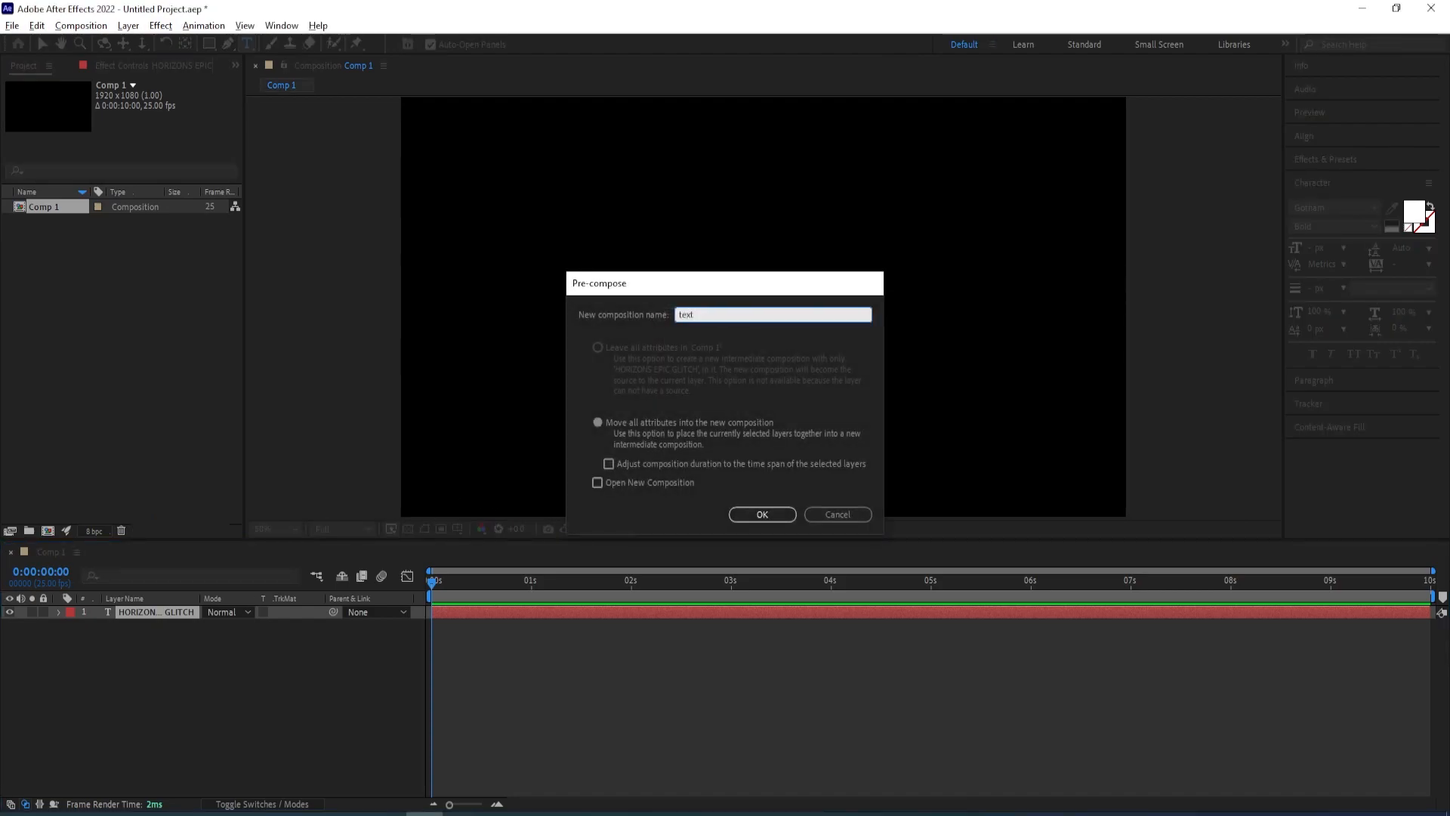
key(Return)
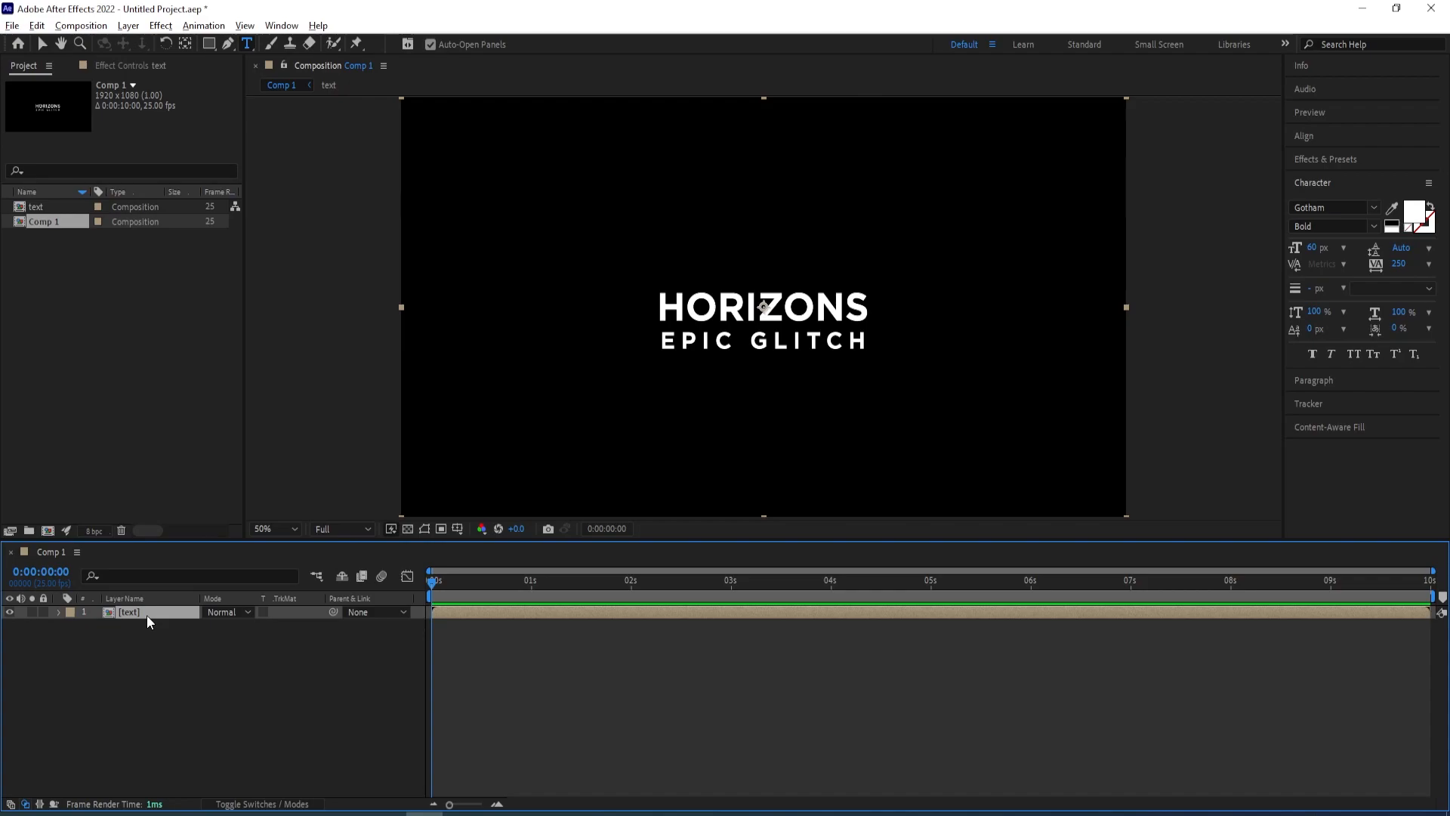
Apply the CC Scale Wipe effect to the text precomp layer
click(146, 658)
click(169, 613)
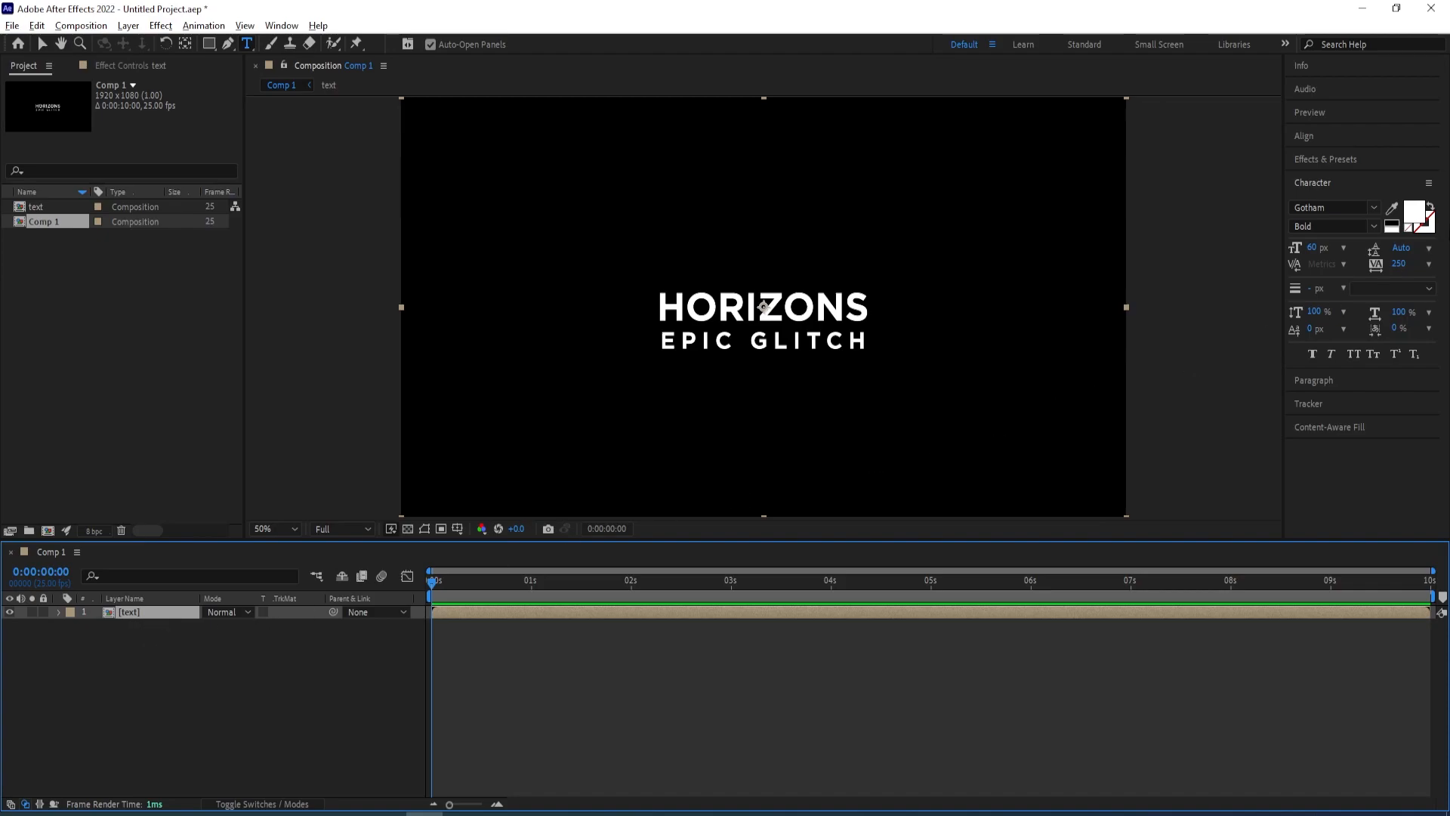
click(1326, 160)
click(1356, 180)
text(ss)
text(ale wipe)
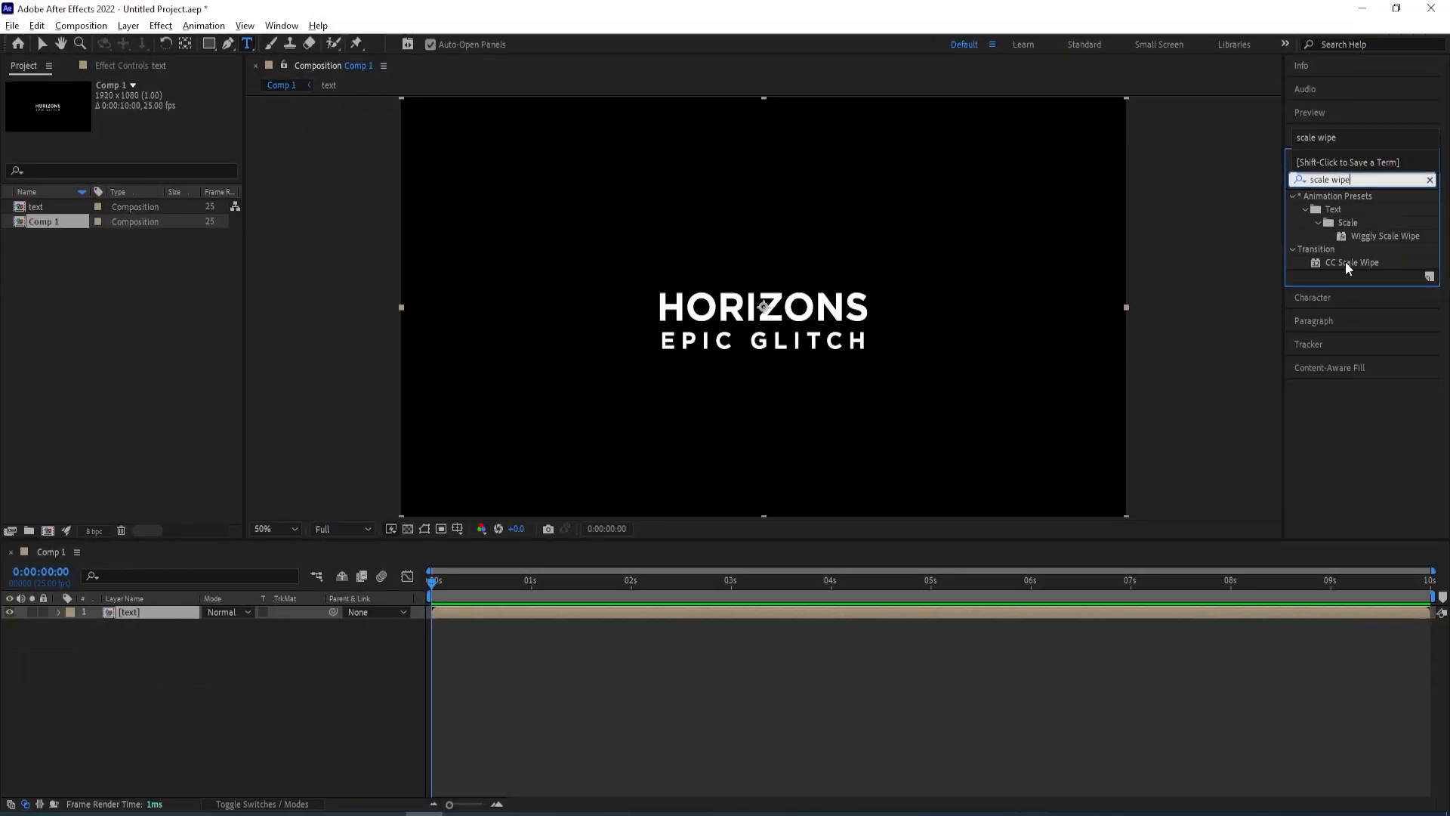
double_click(1345, 262)
key(v)
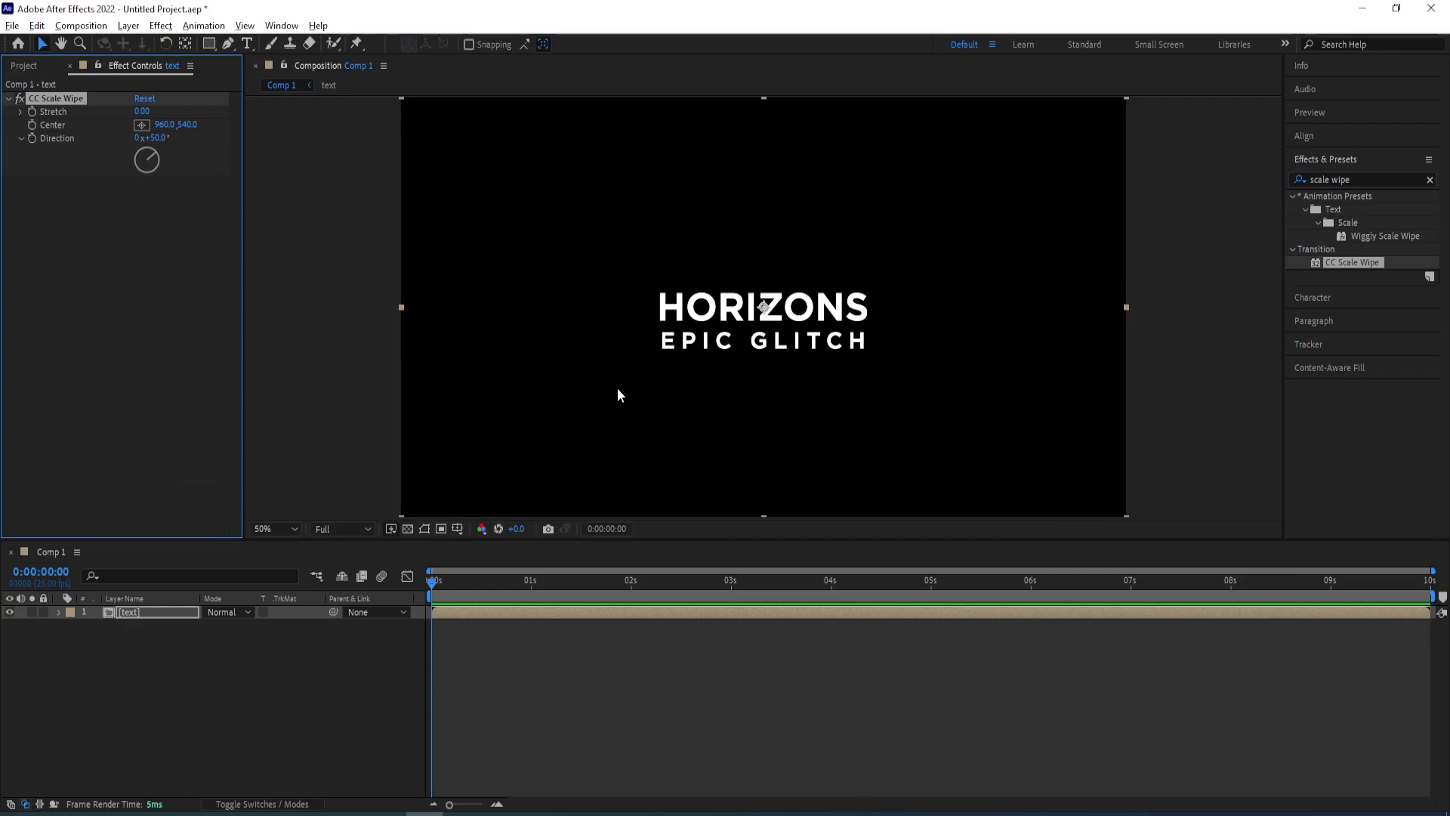
Set the CC Scale Wipe Stretch to 100 and Direction to 90°
click(140, 112)
text(100)
key(Return)
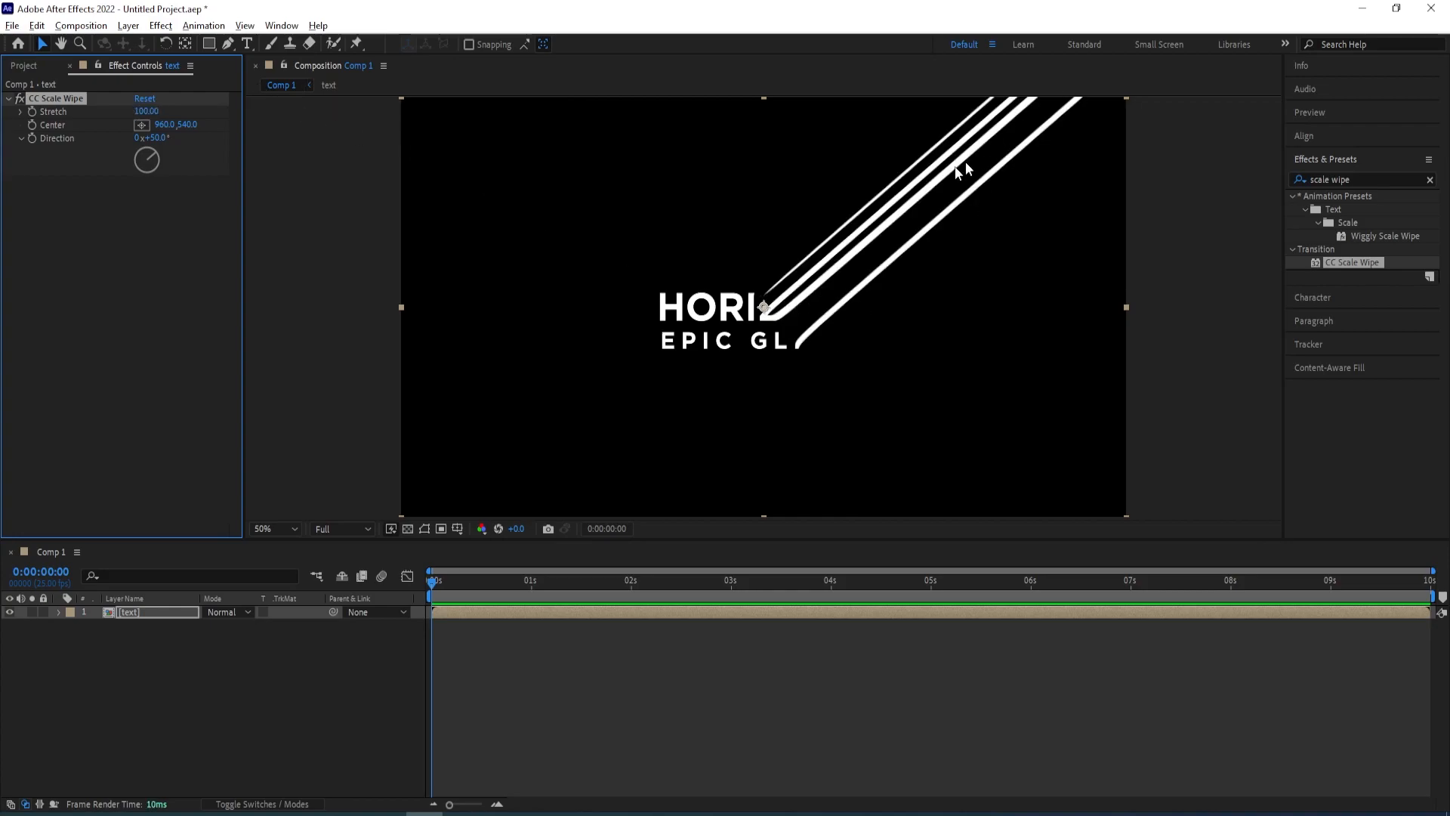
click(156, 139)
text(90)
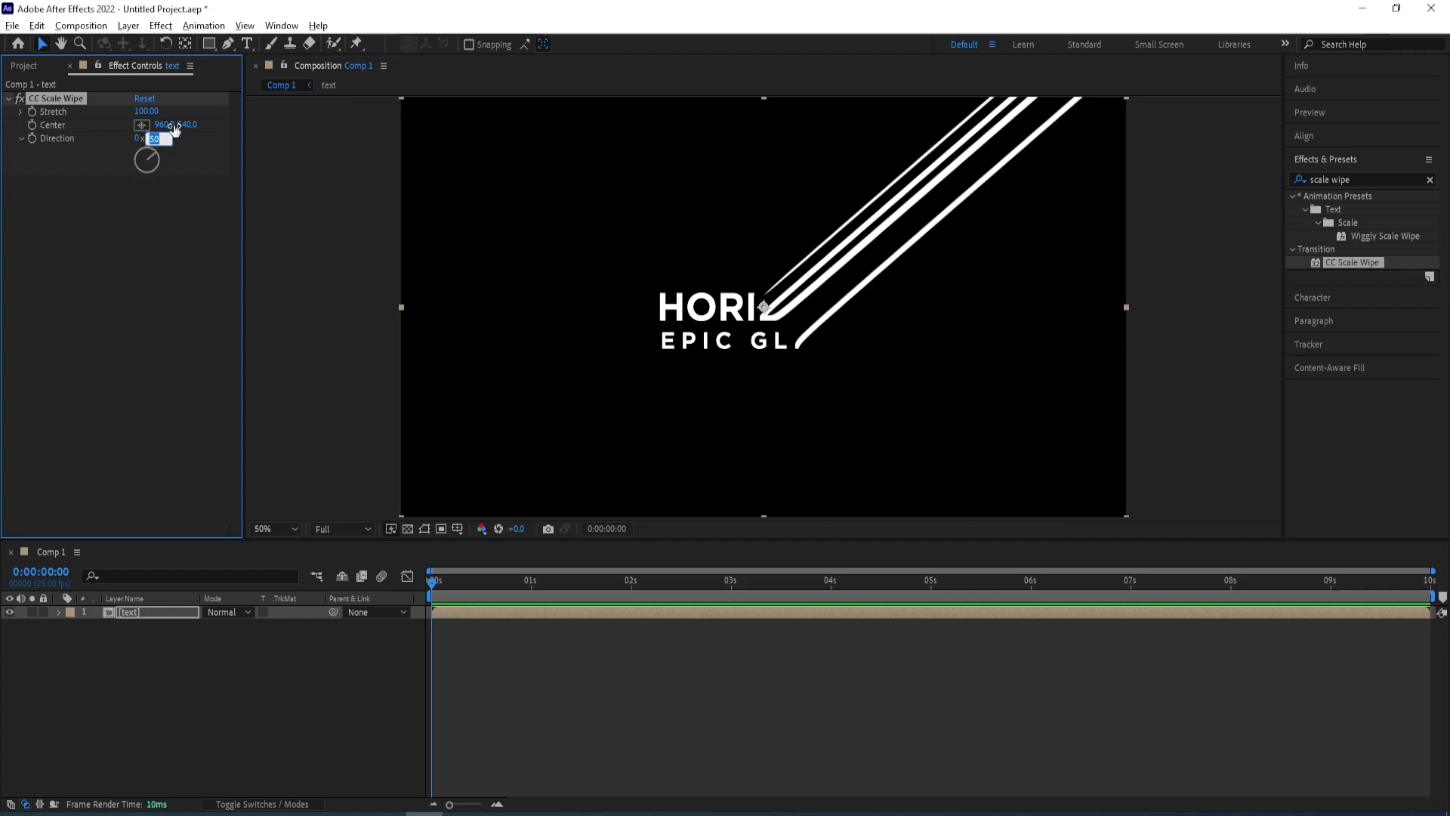
key(Return)
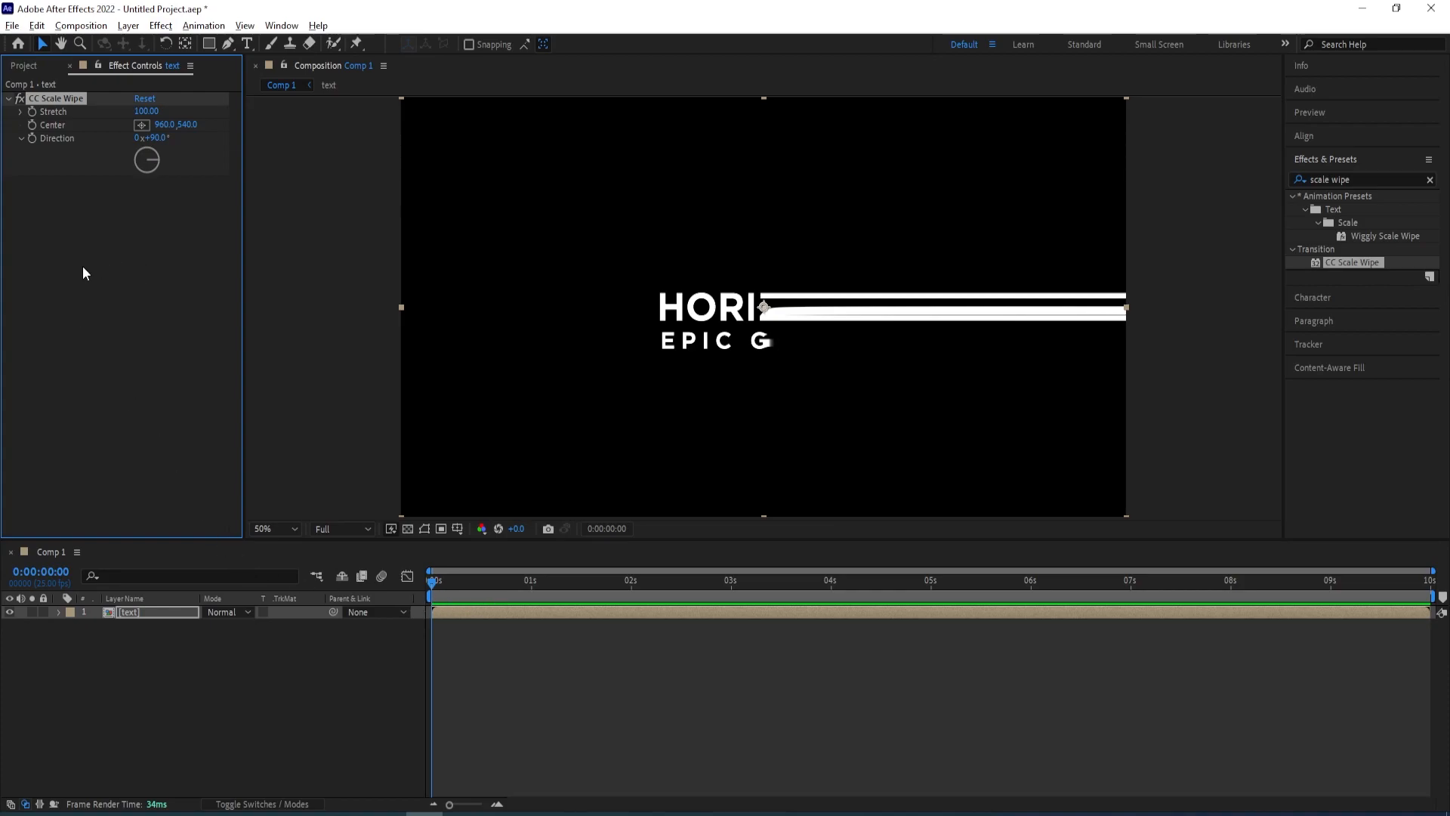
Keyframe the wipe's Center at the start, then at 3 seconds set its x to 1250
click(32, 126)
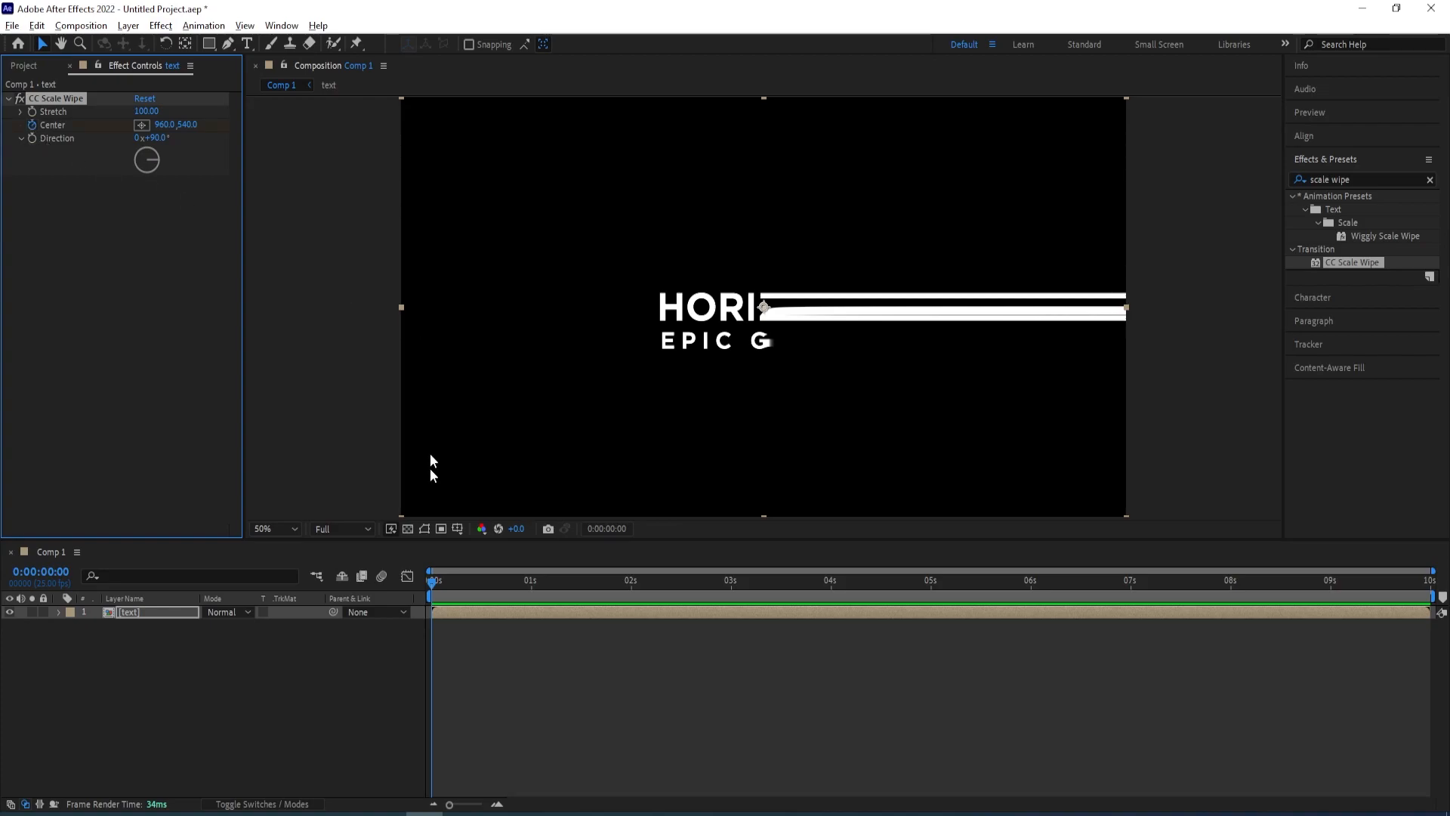
drag(433, 591, 729, 597)
drag(163, 126, 195, 136)
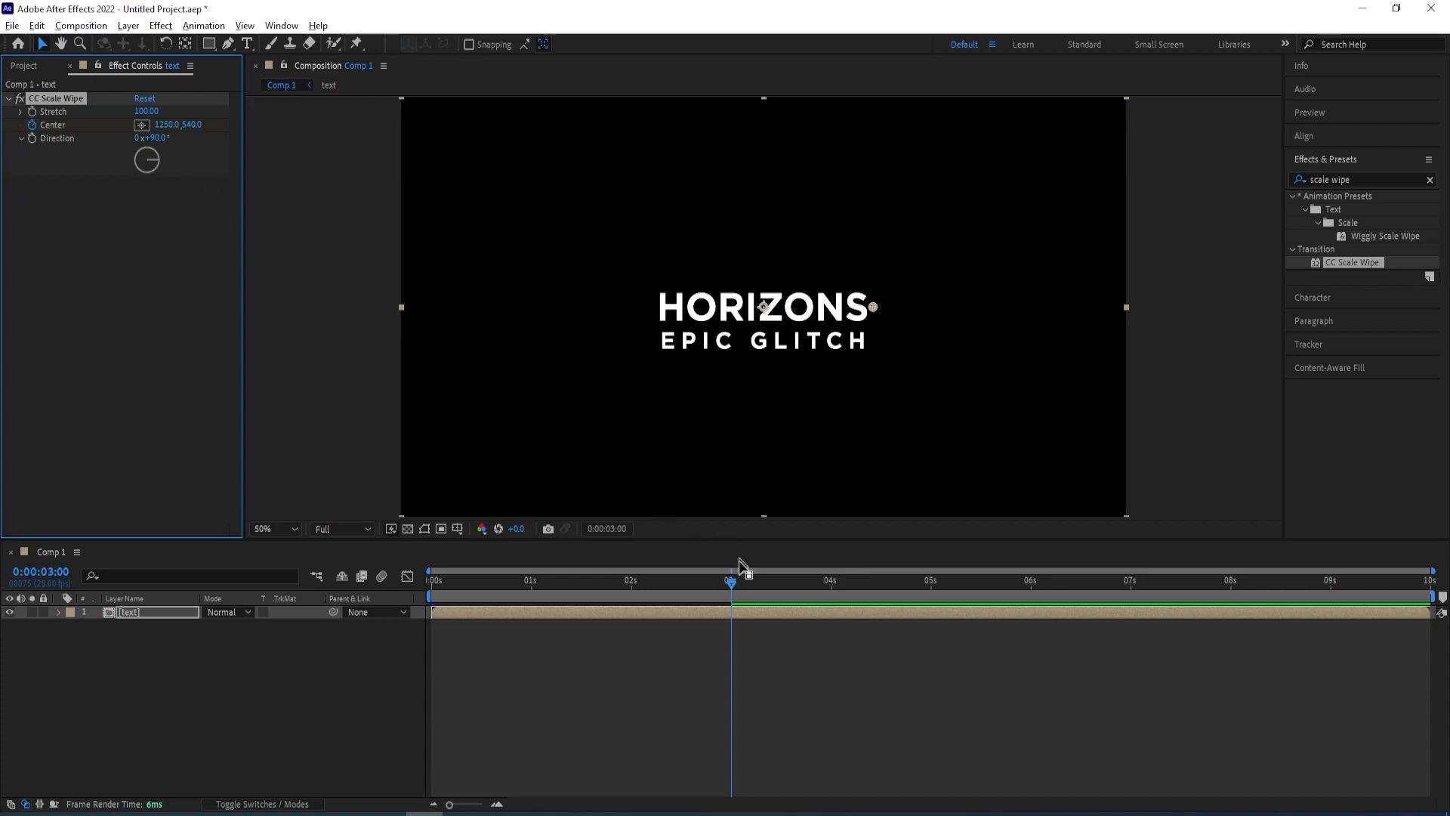
Duplicate the CC Scale Wipe effect
mouse_move(728, 582)
mouse_down()
mouse_move(395, 606)
mouse_move(732, 600)
mouse_up()
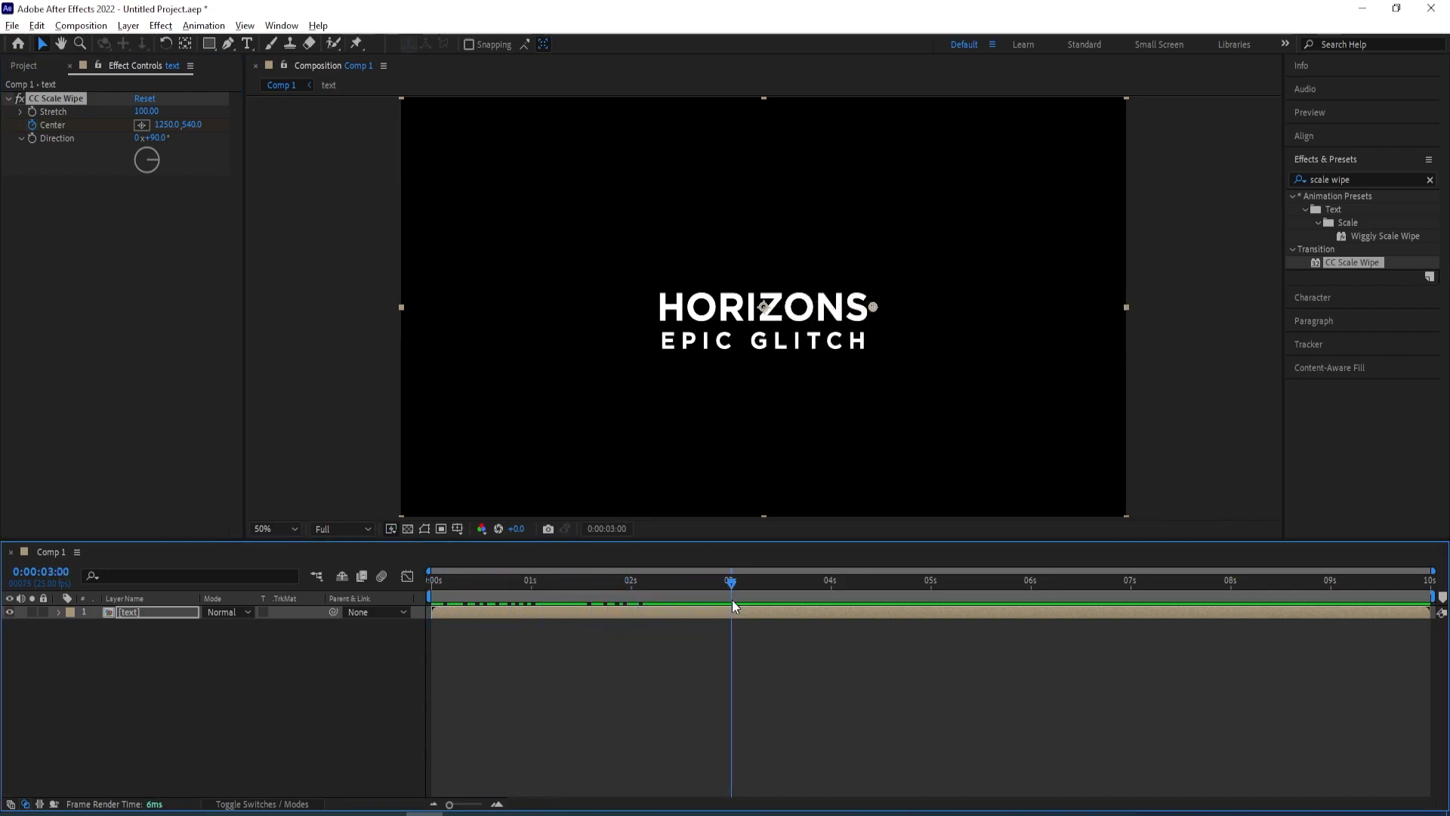
click(43, 44)
click(56, 99)
key(ctrl+d)
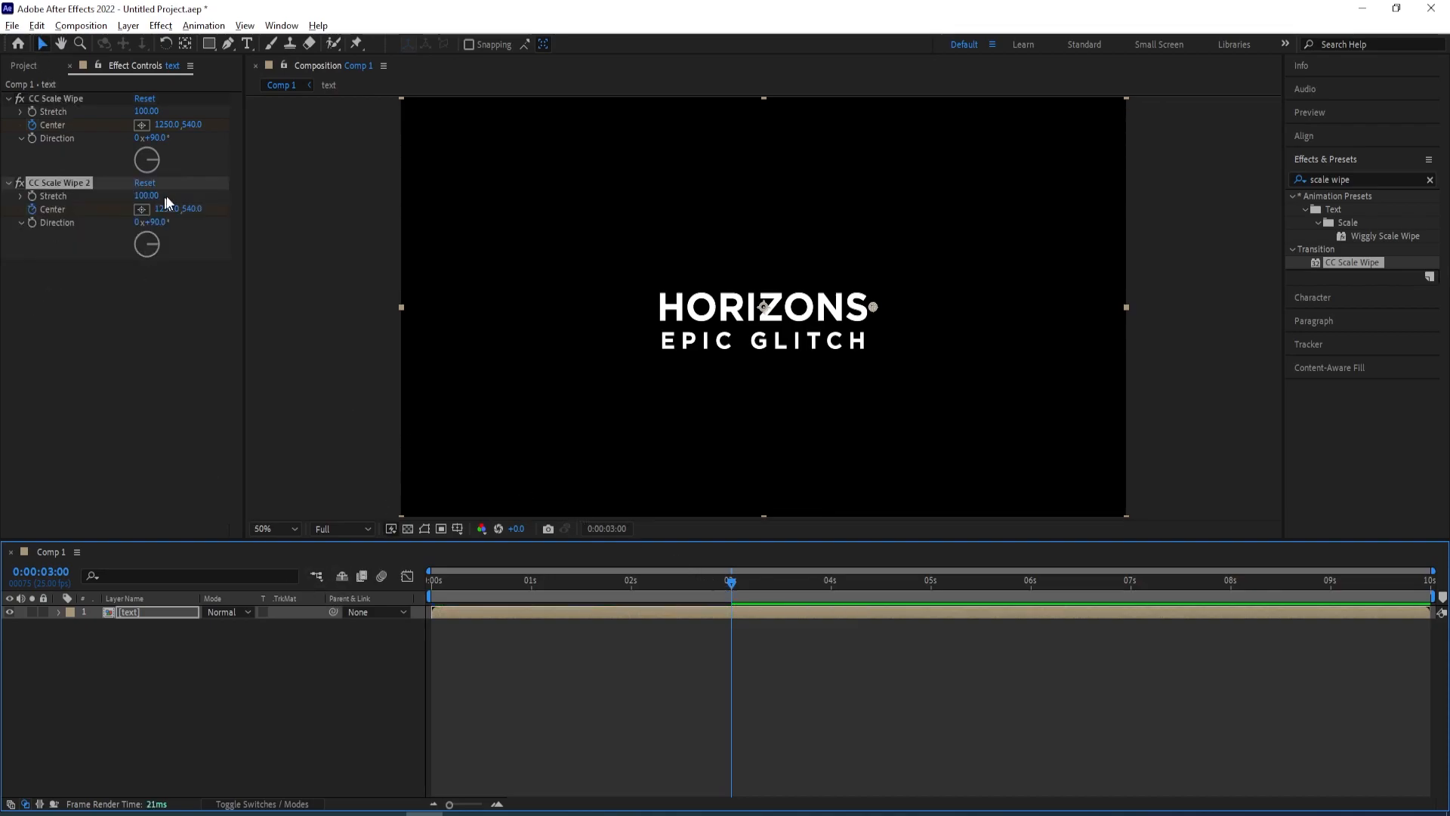
Set the second scale wipe's Direction to 270° and drag its Center x to about 670 at 3 seconds
click(156, 222)
text(270)
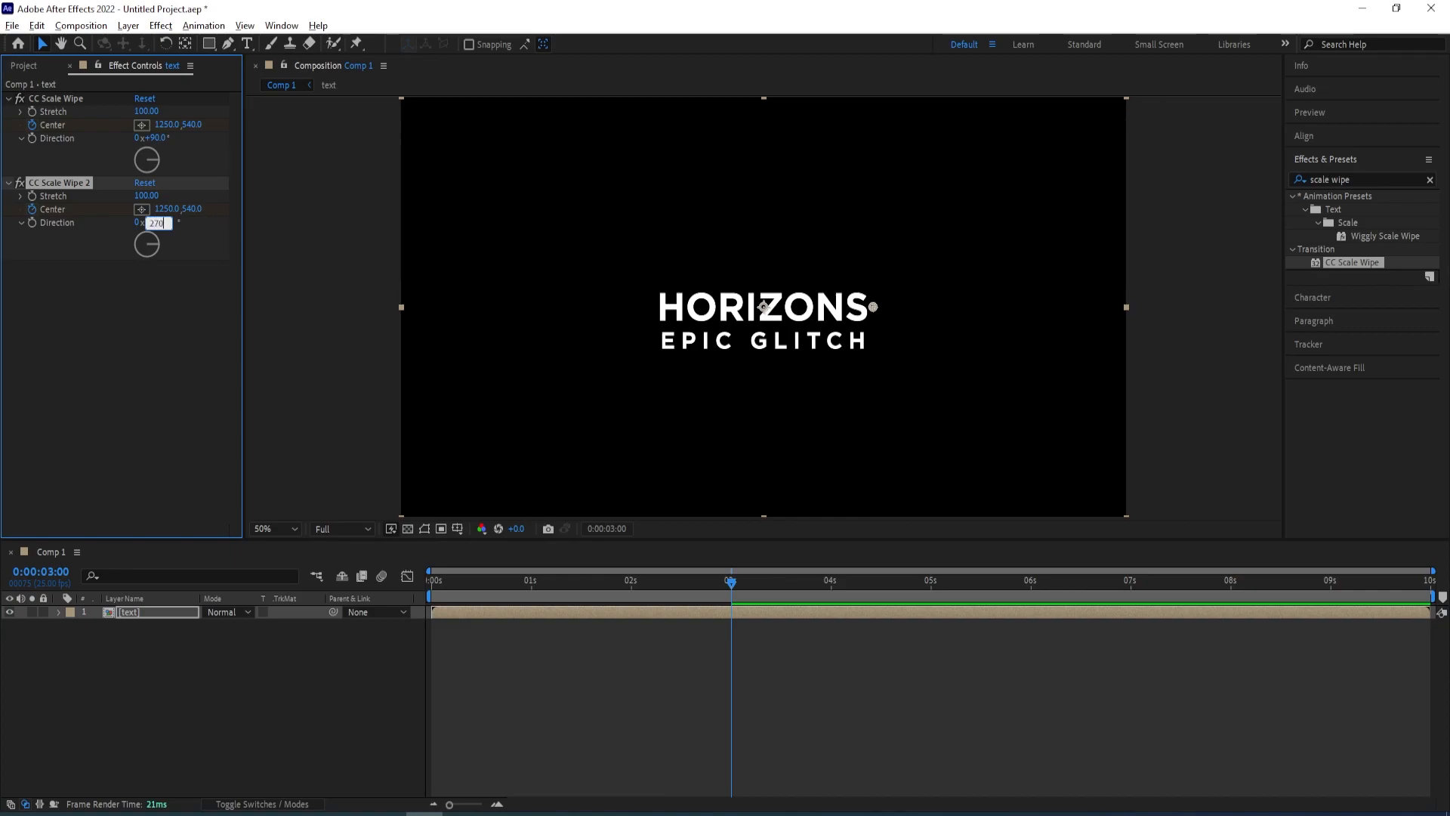
key(Return)
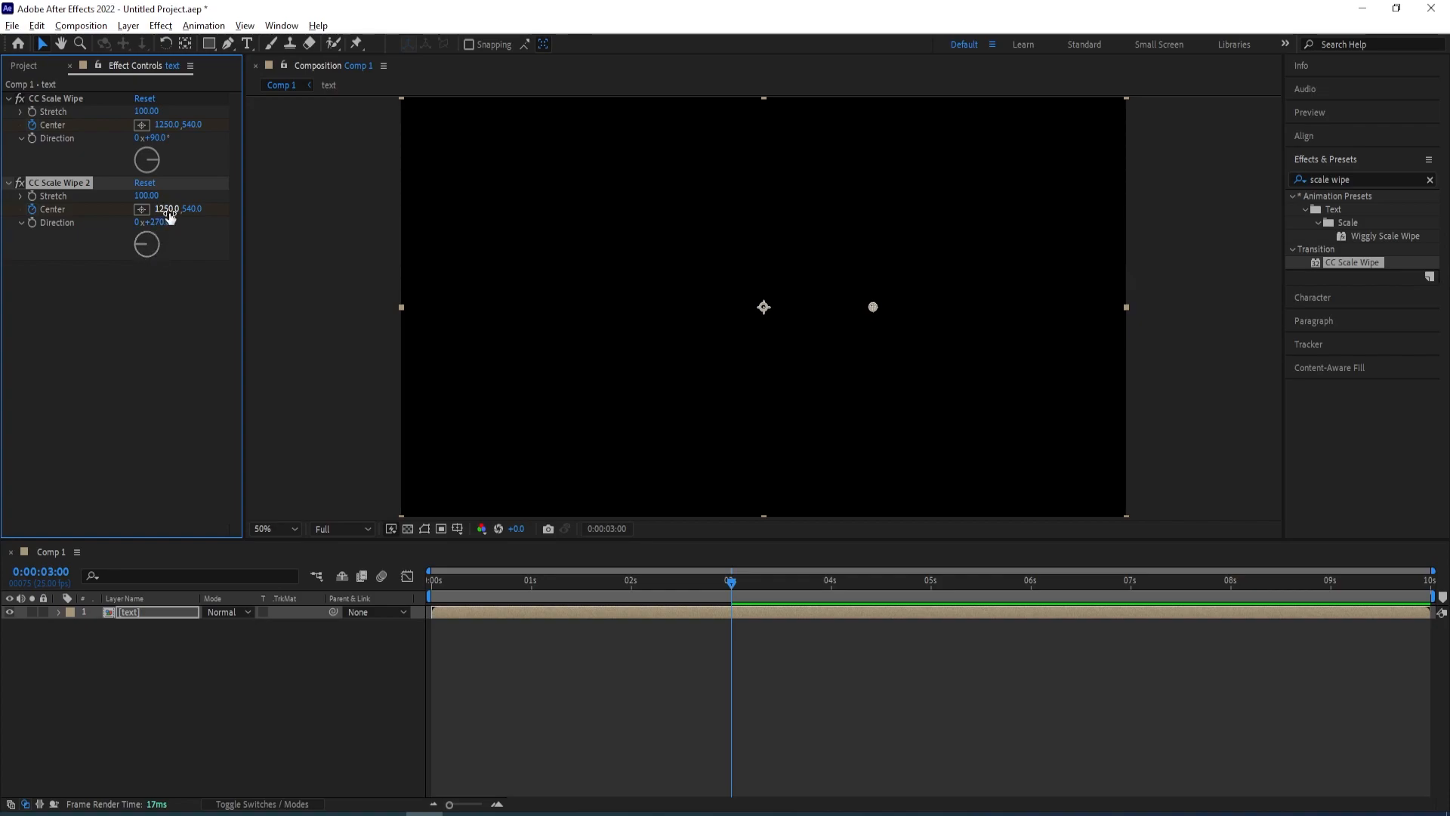
drag(160, 211, 122, 209)
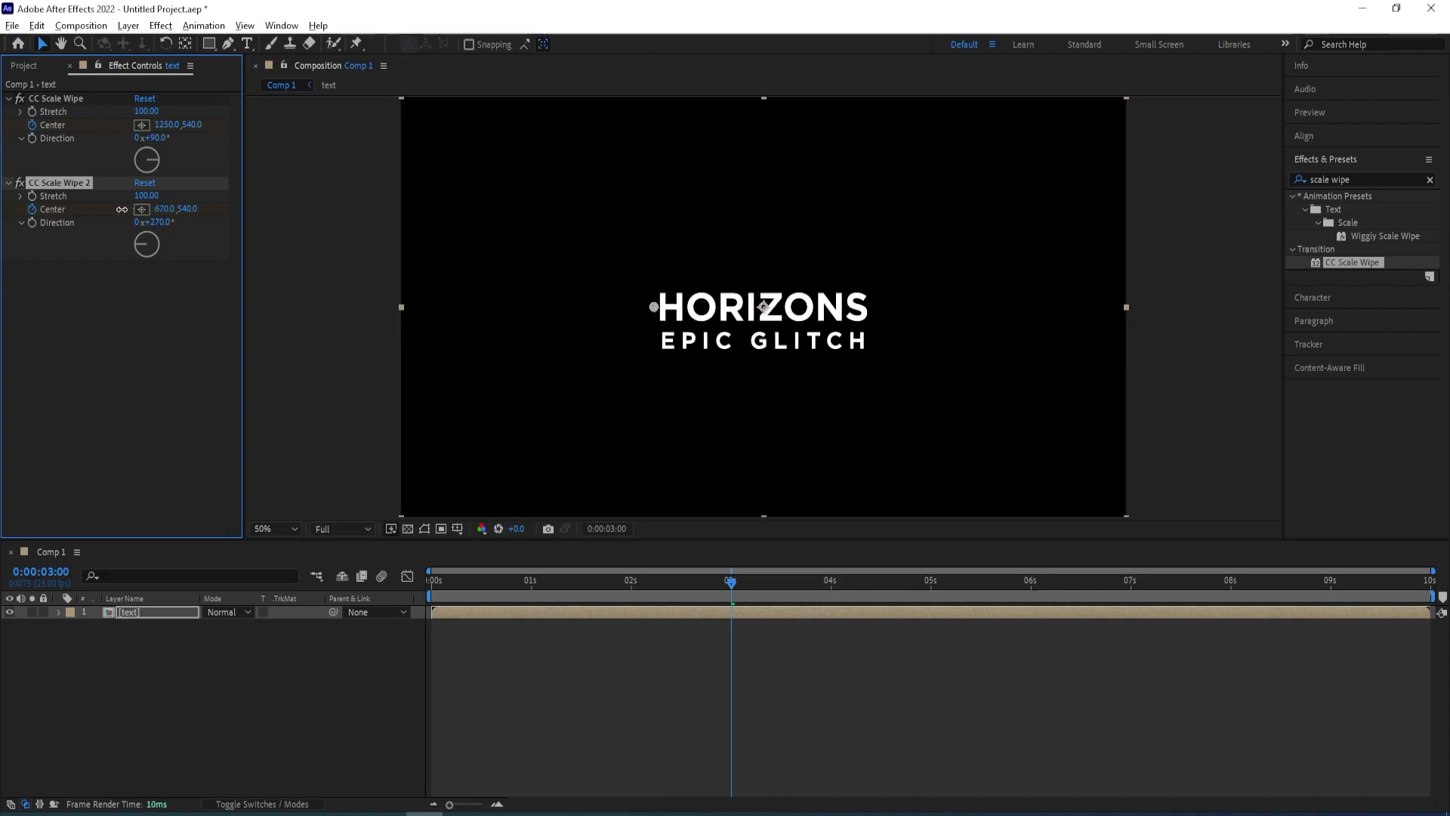
Preview the wipe animation from the beginning of the timeline
mouse_move(732, 581)
mouse_down()
mouse_move(571, 583)
mouse_move(357, 618)
mouse_up()
key(space)
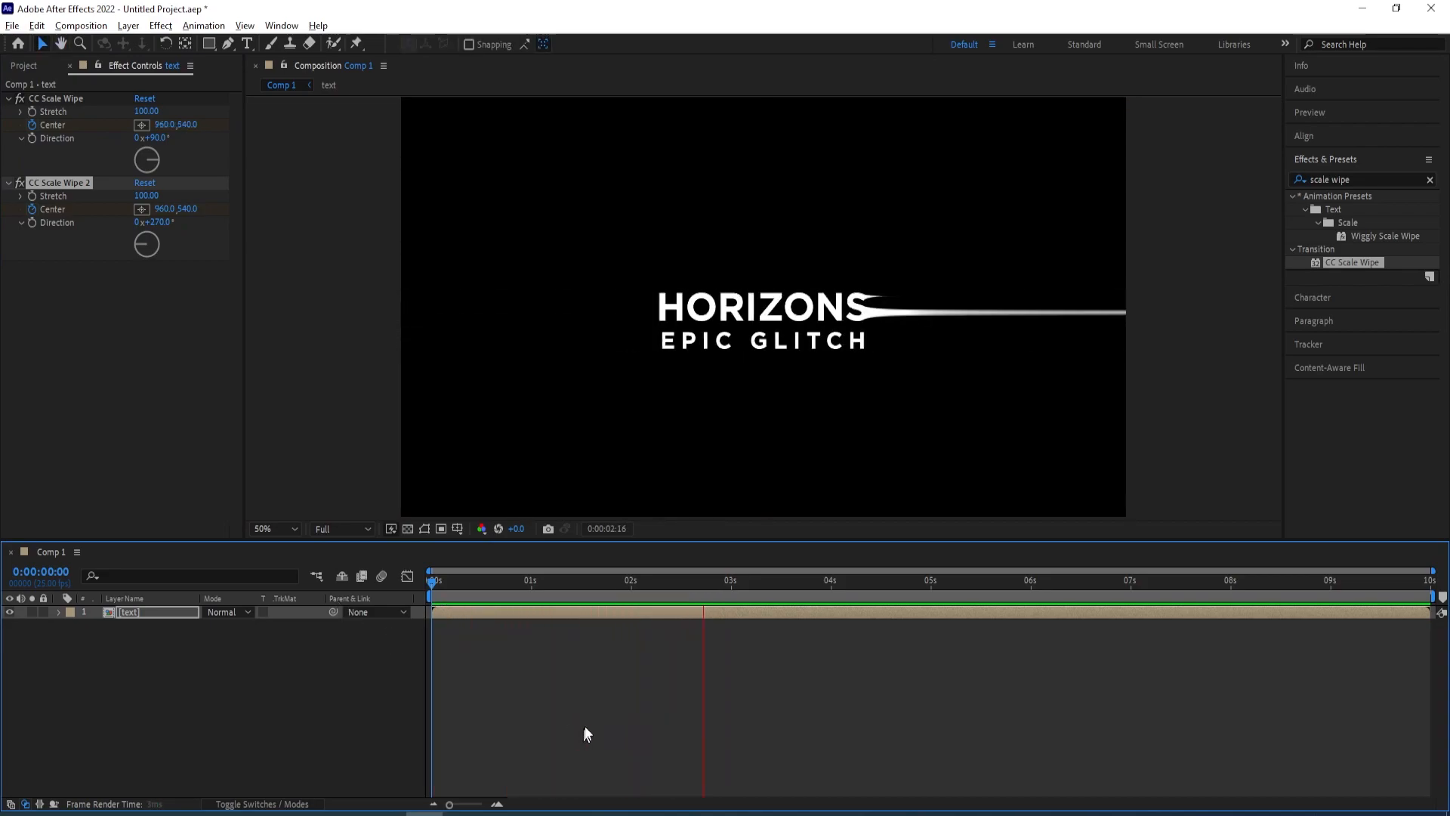
key(space)
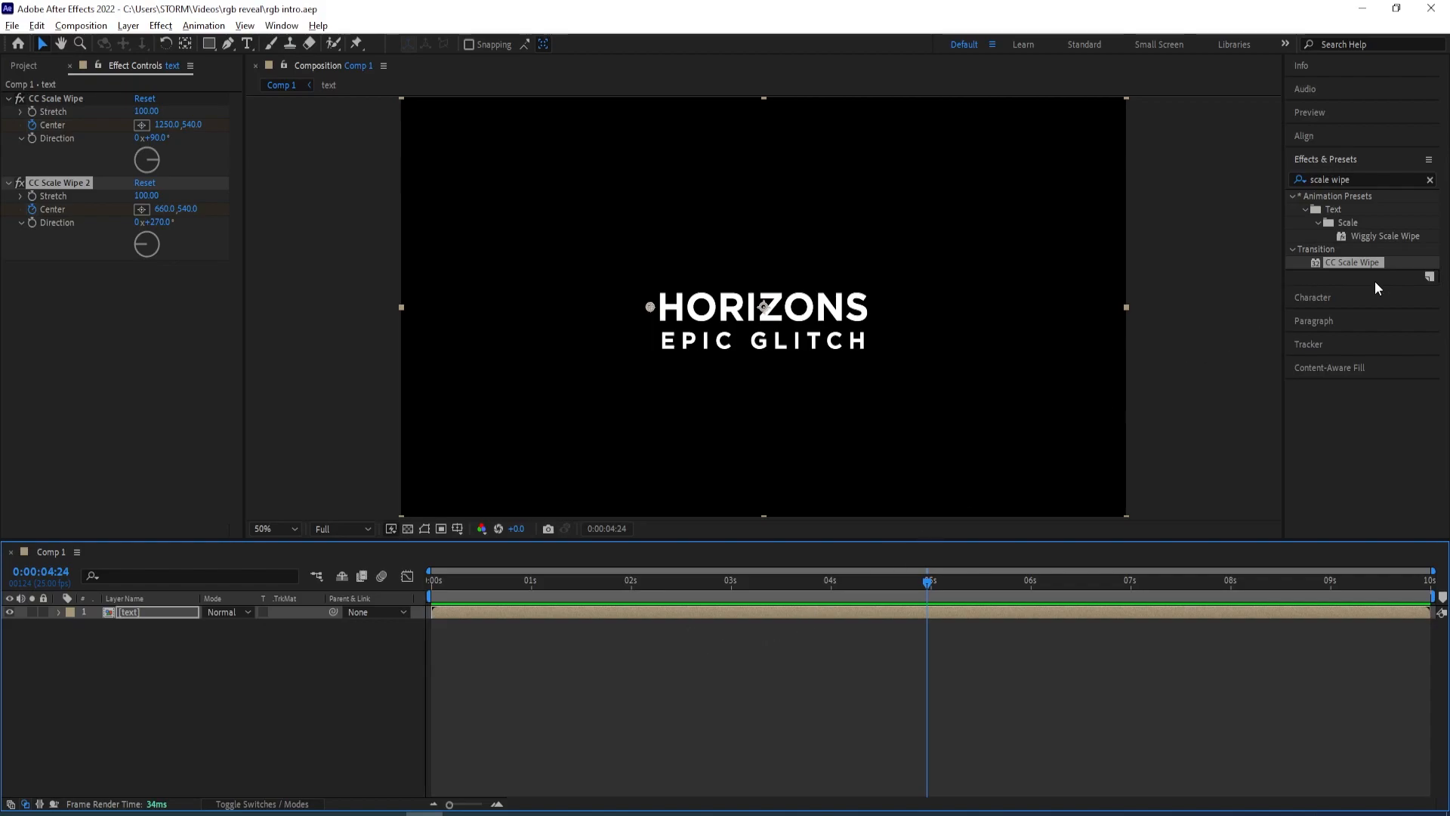
Apply the Glow effect to the text precomp layer
click(136, 613)
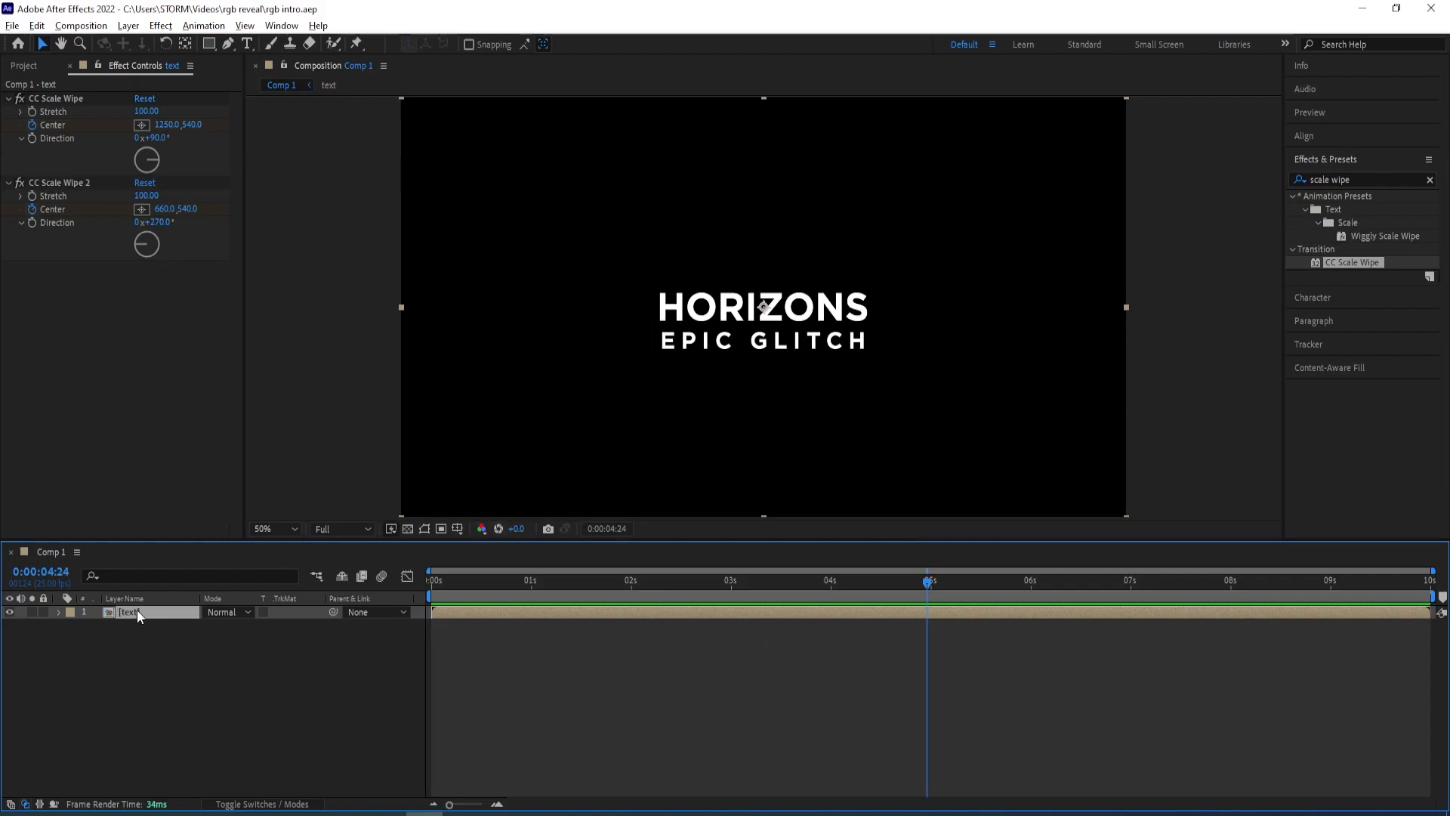
click(1354, 179)
text(glow)
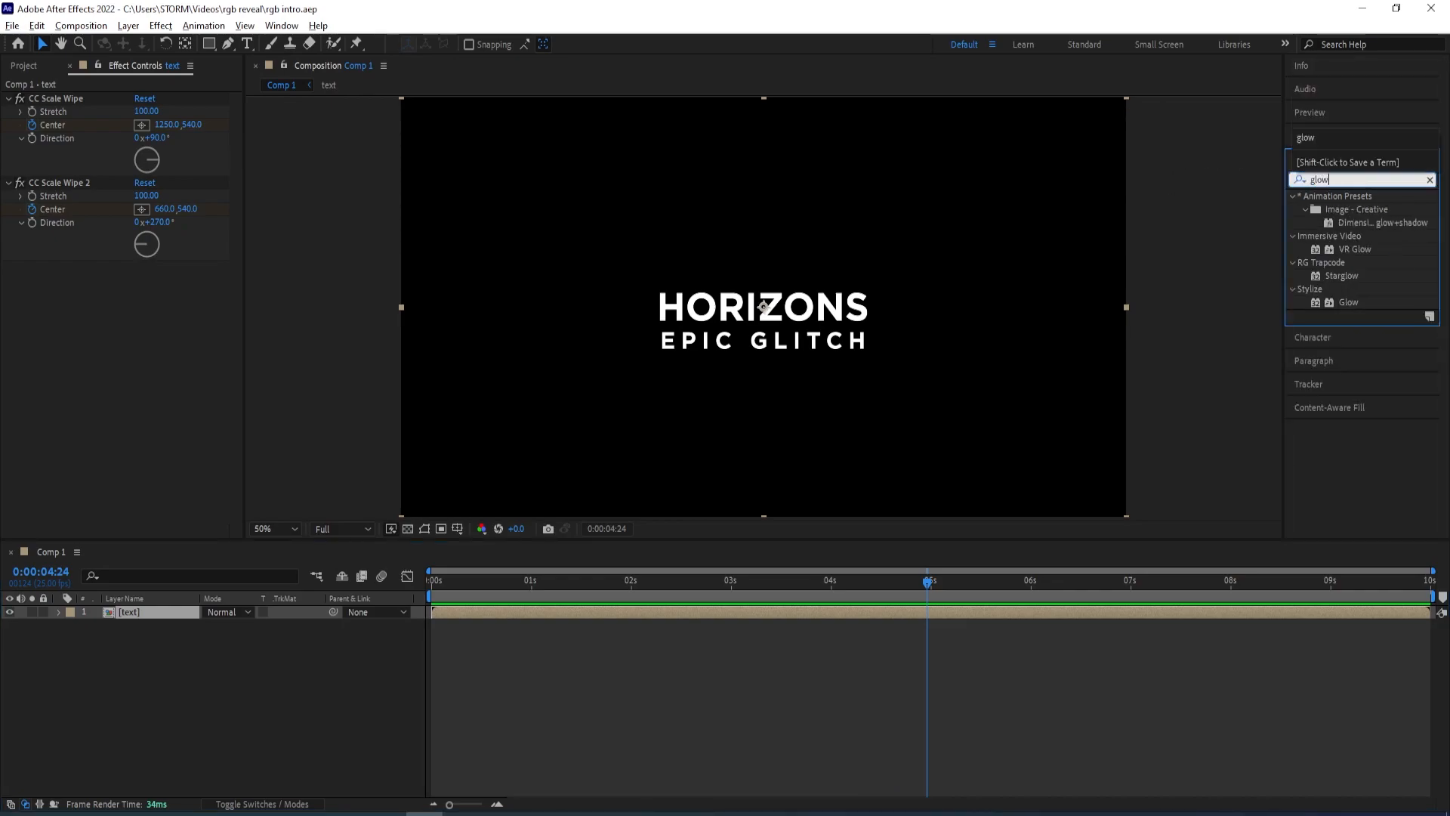
double_click(1361, 300)
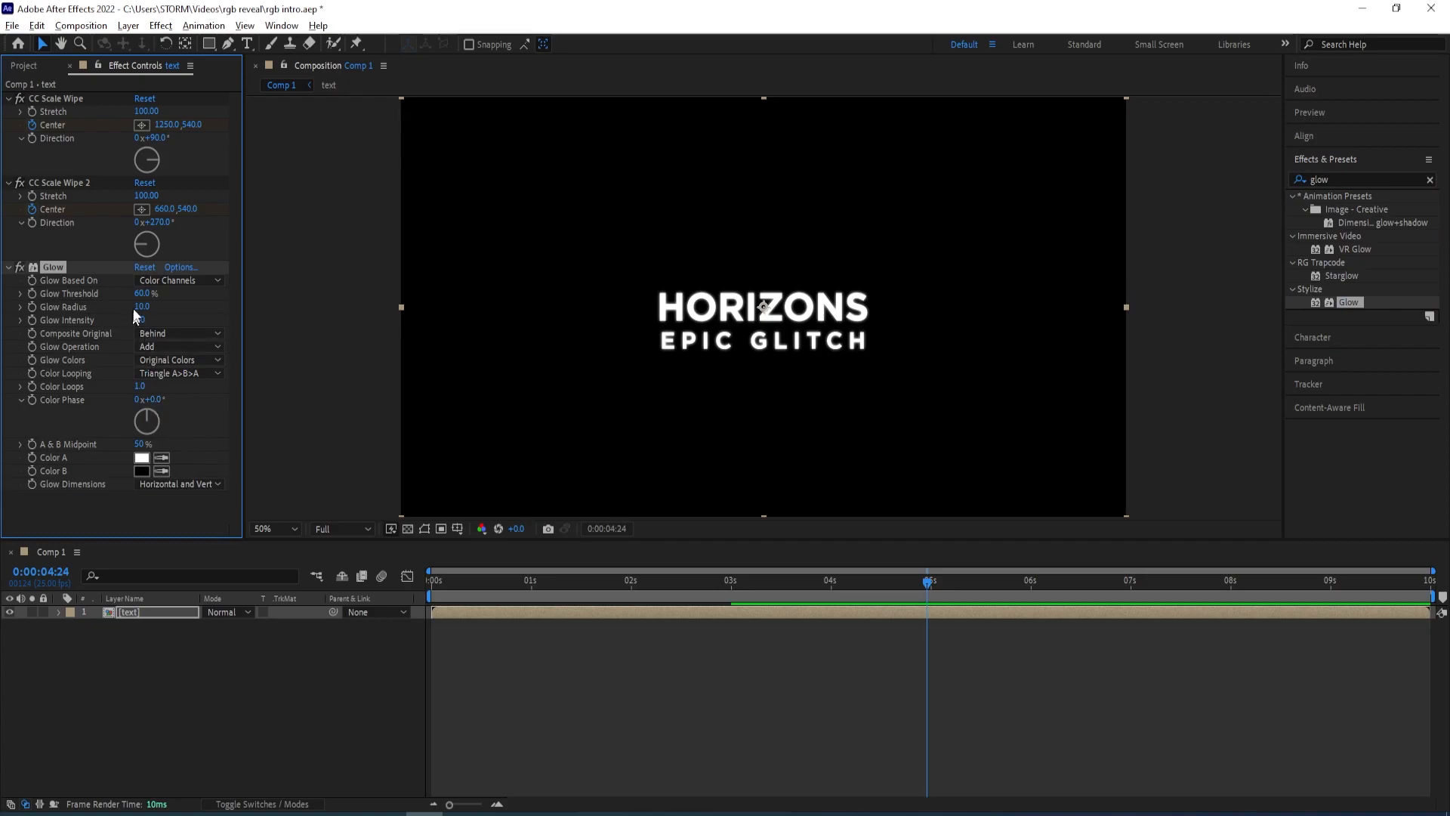
Set the Glow Threshold to 21.6% and Glow Radius to about 42
drag(136, 299, 164, 307)
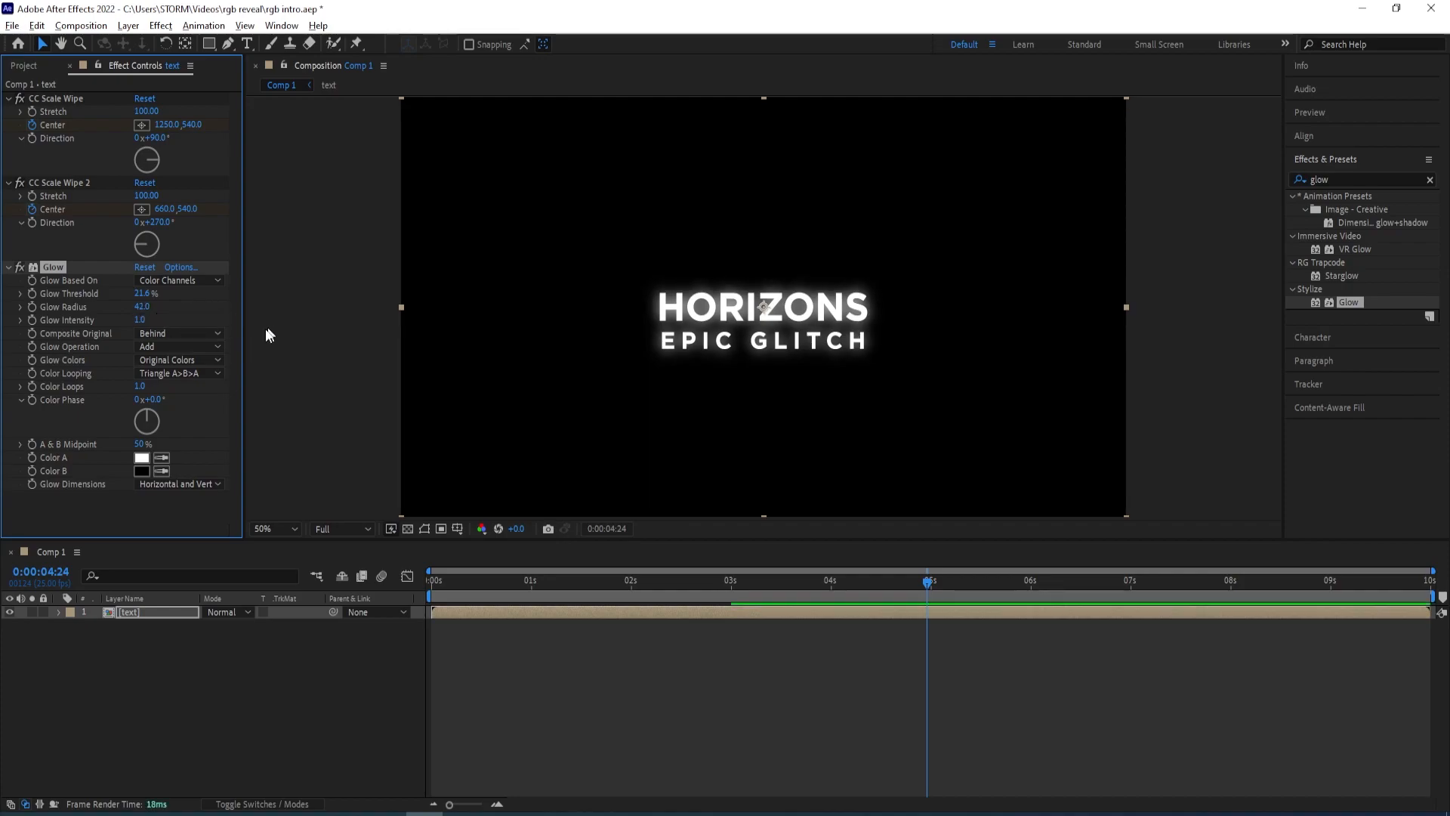
scroll(793, 330, down, 4)
scroll(795, 332, up, 4)
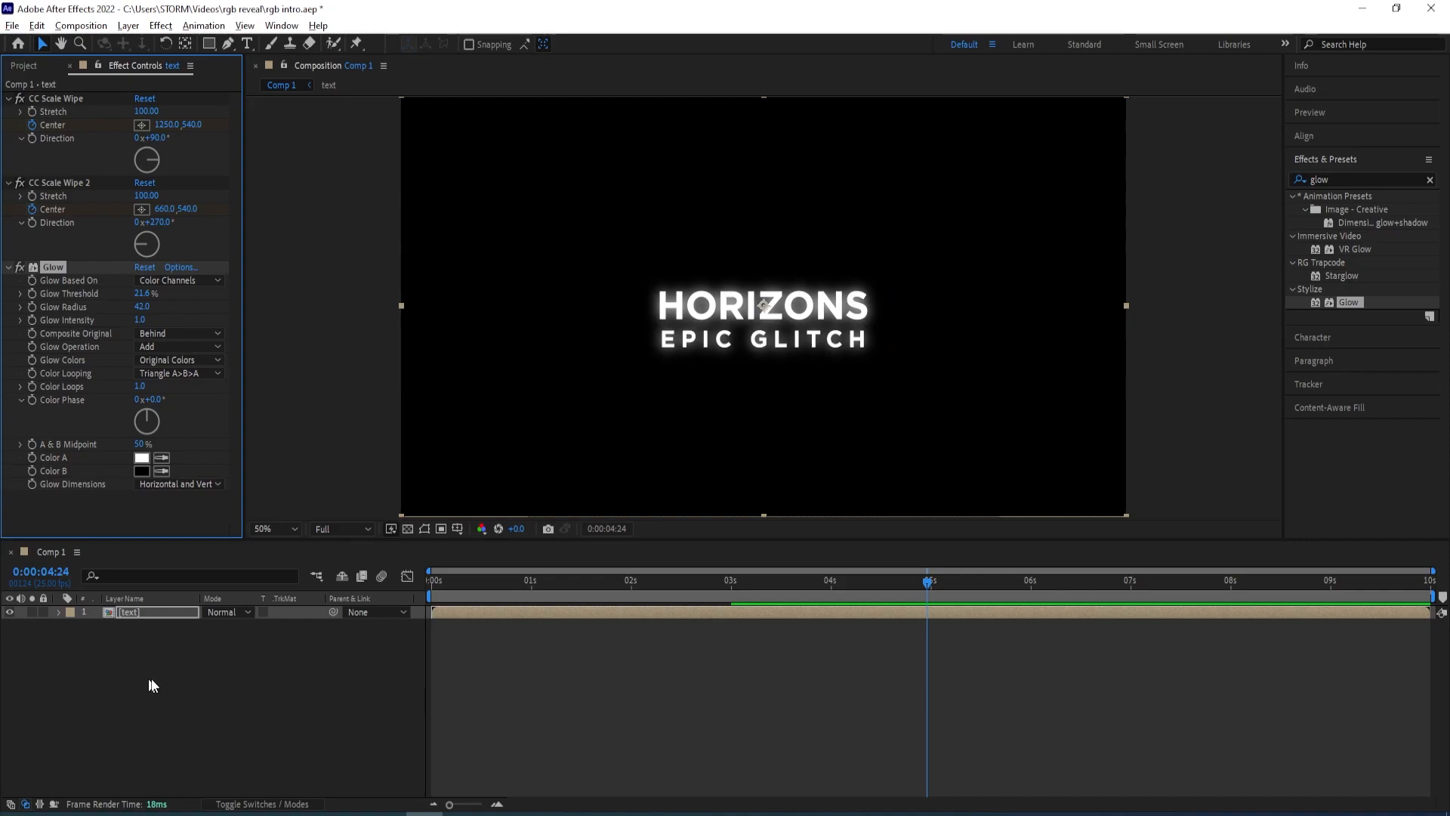
Add a new adjustment layer to the composition and rename it transform
click(165, 692)
right_click(163, 718)
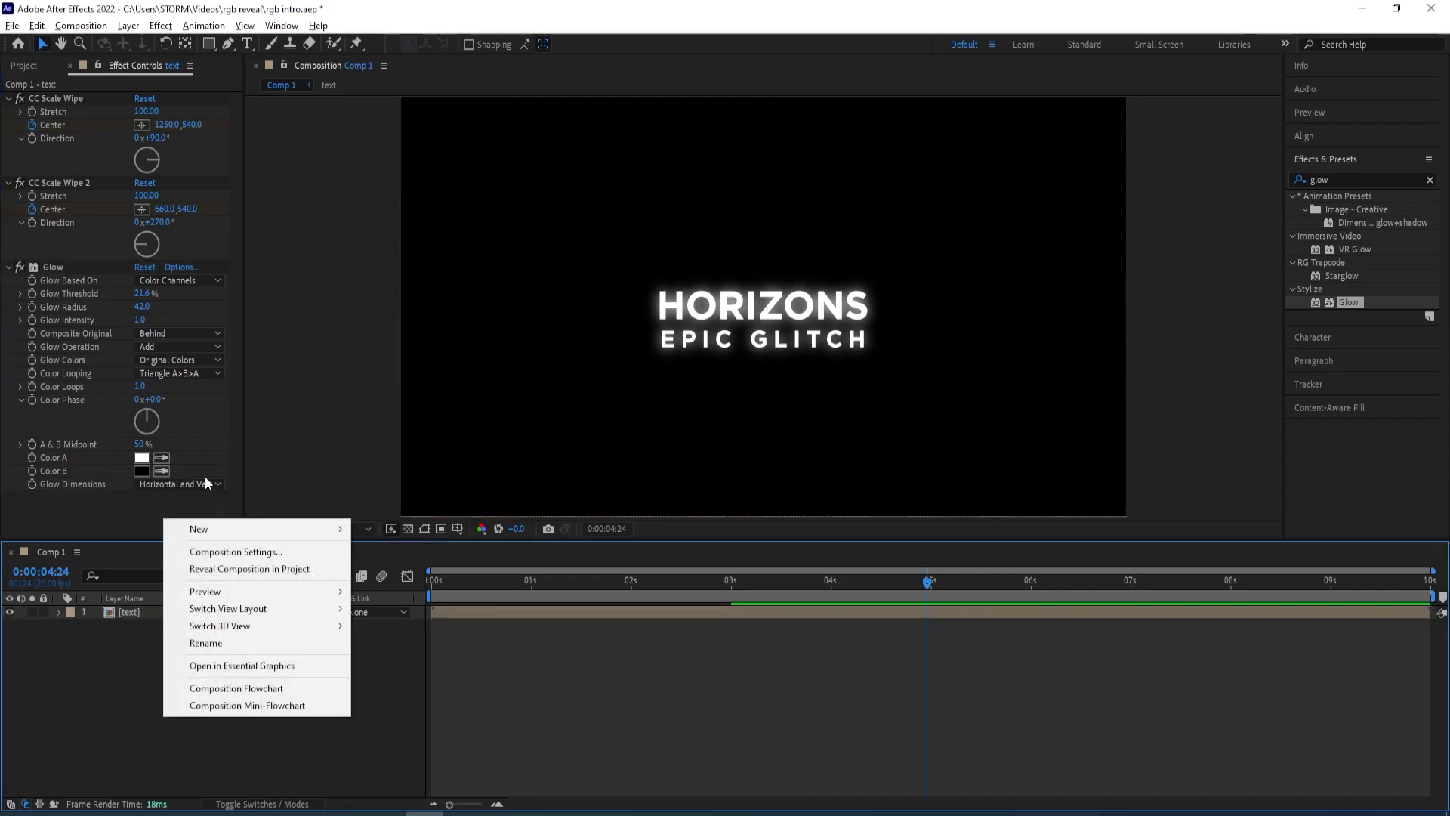
mouse_move(210, 528)
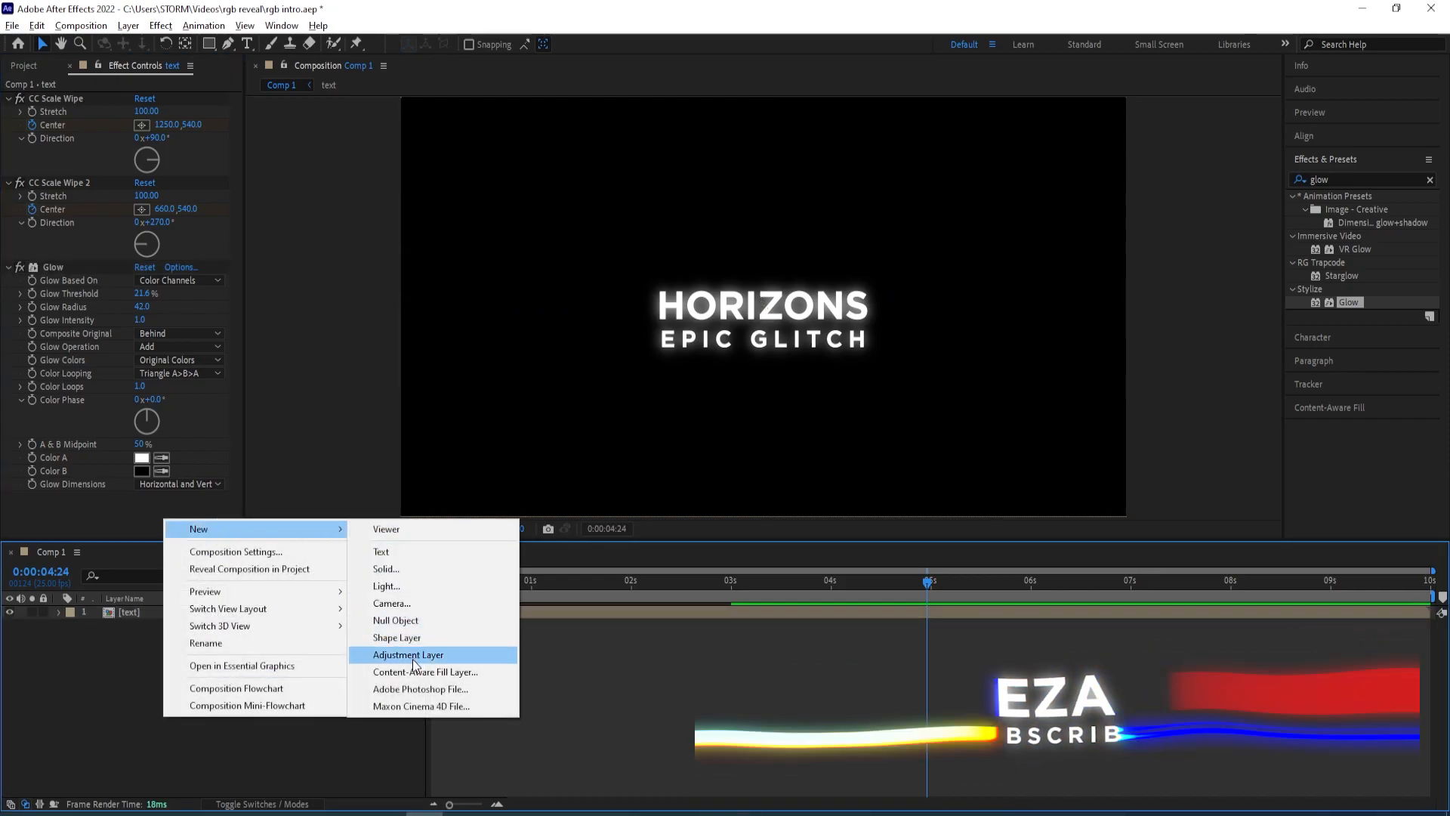
click(413, 656)
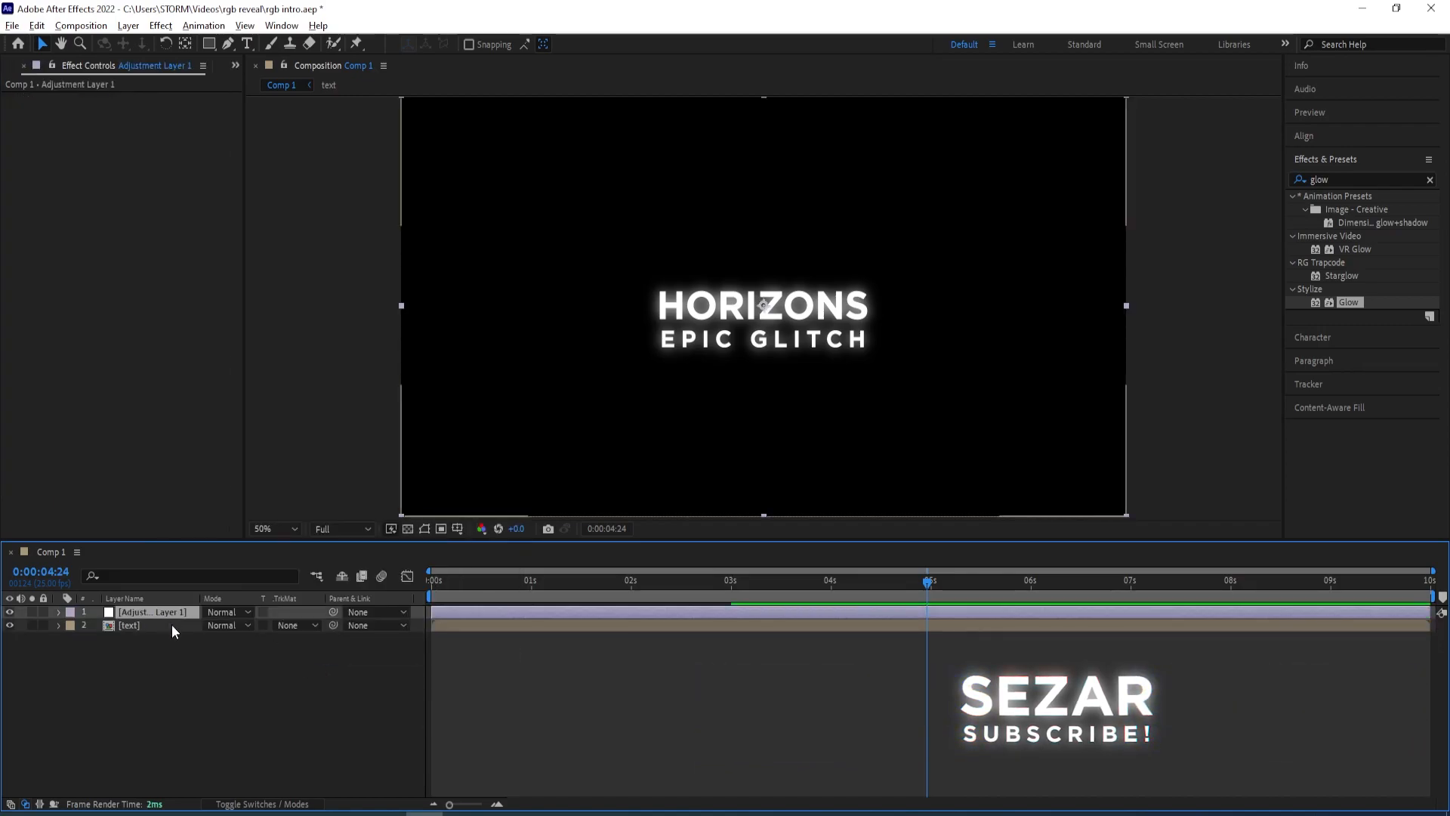
key(Return)
text(transof)
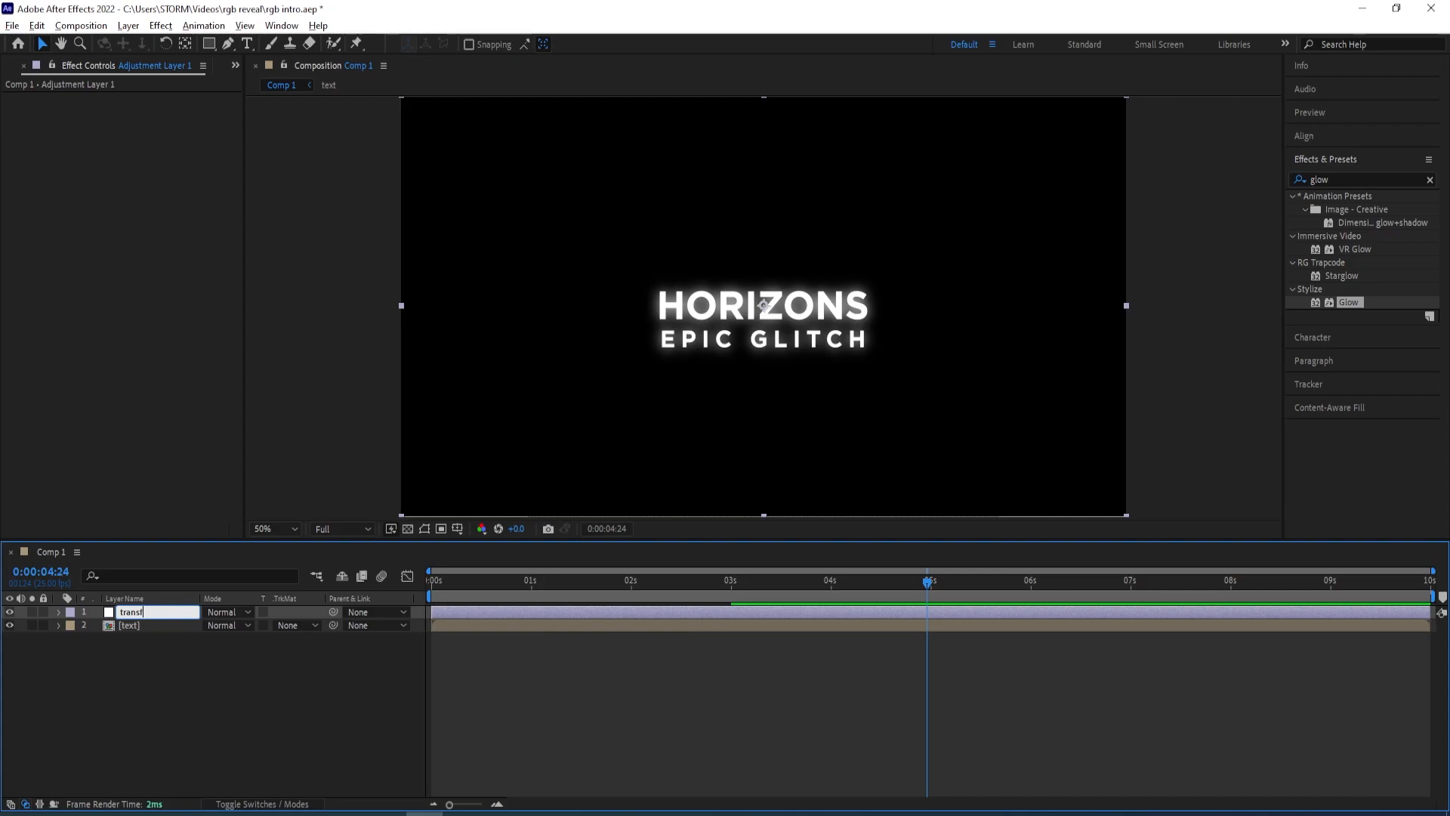
text(rm)
key(Return)
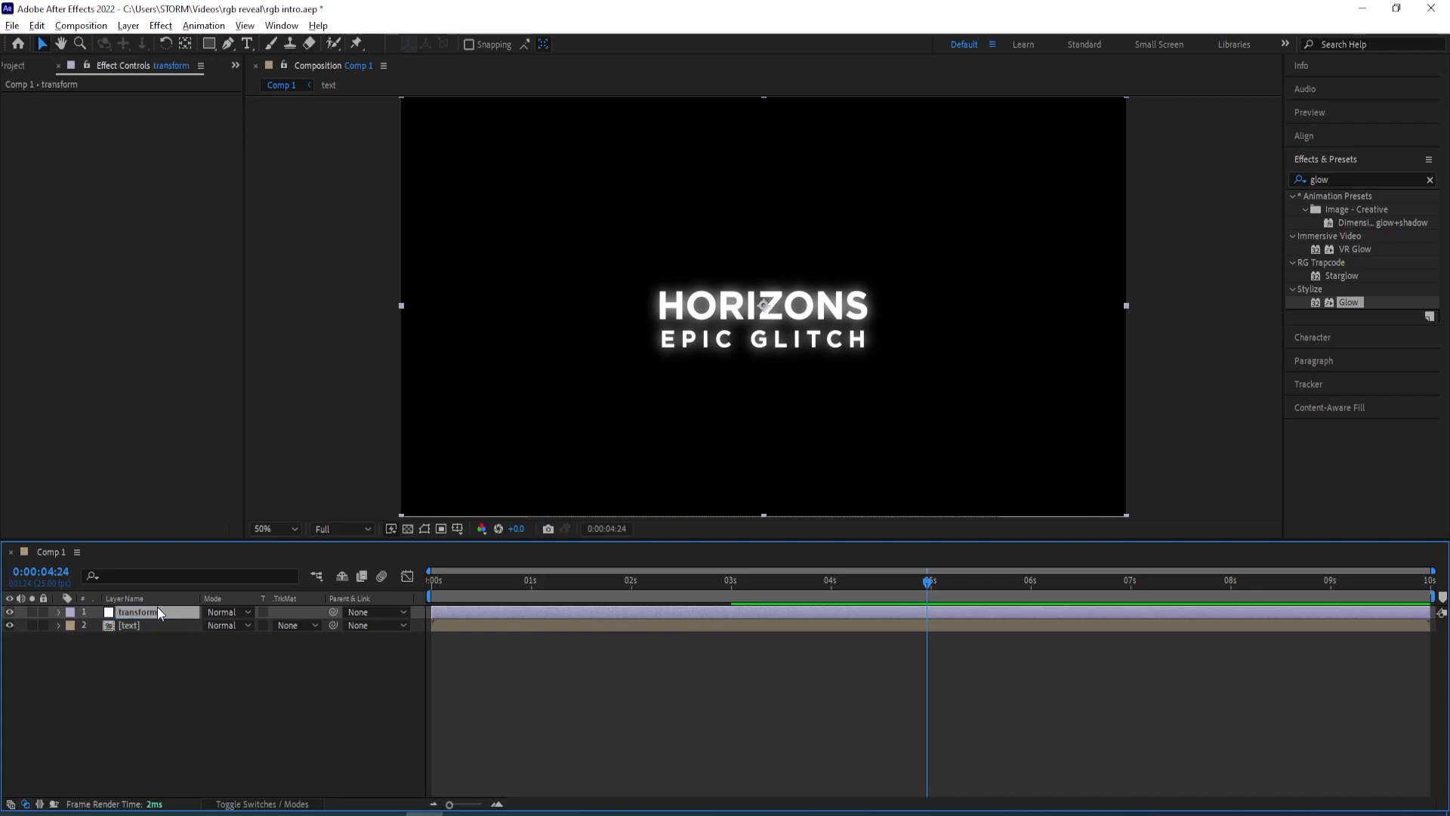
Apply the Transform effect to the transform adjustment layer
click(1351, 179)
text(trans)
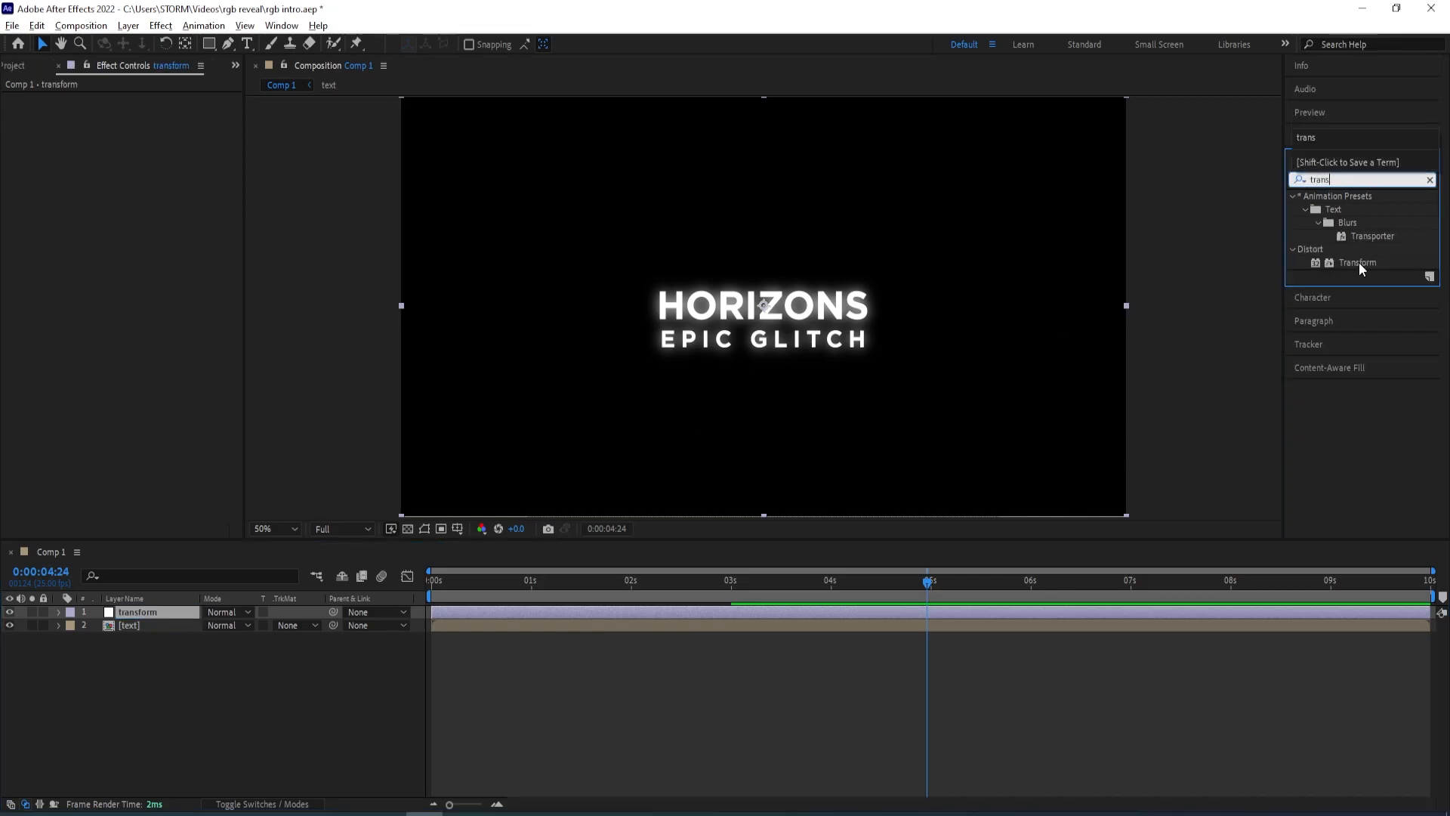
double_click(1358, 261)
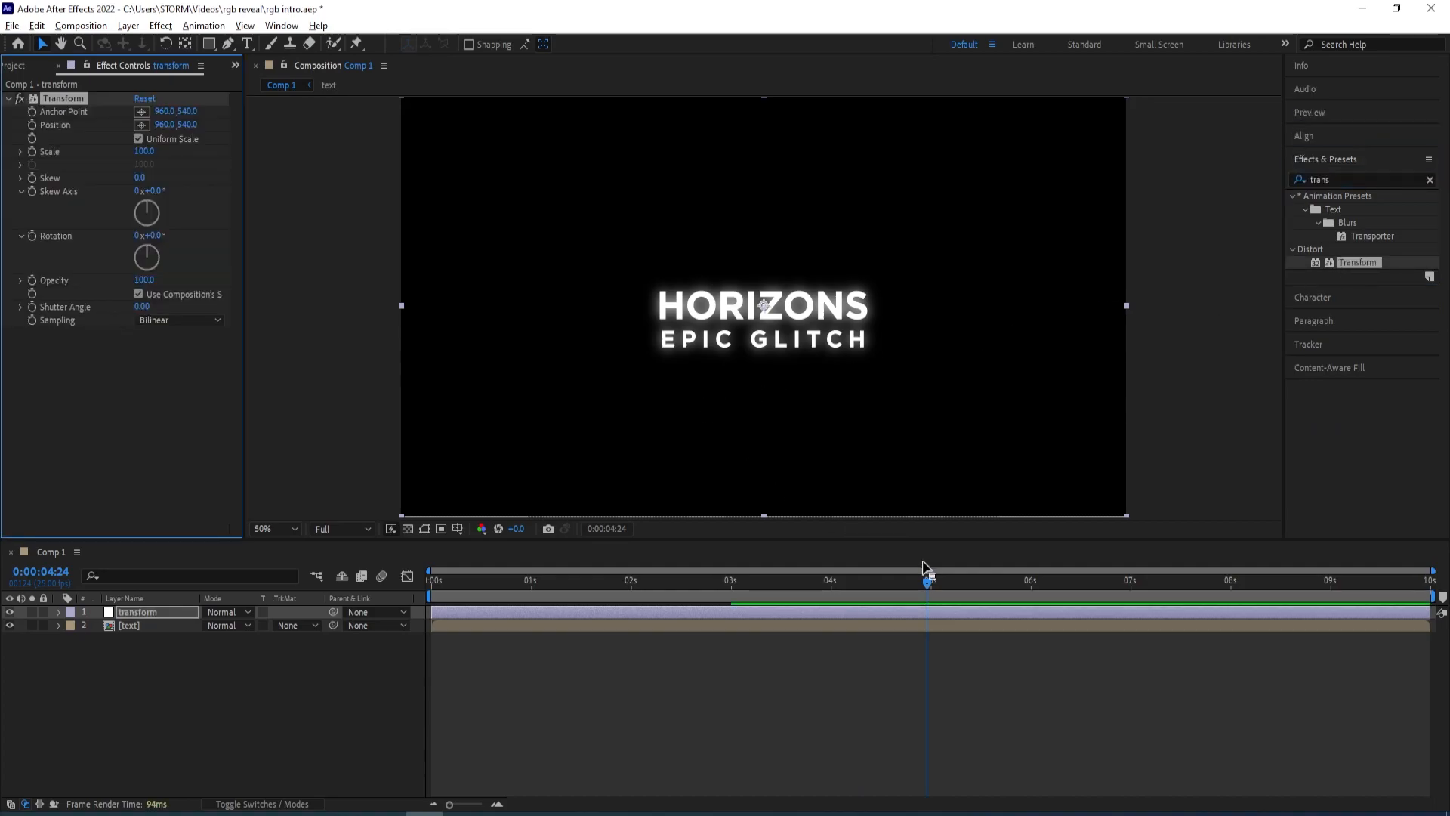
Set the Transform effect's Scale to 110 at the start of the timeline
drag(922, 589, 733, 596)
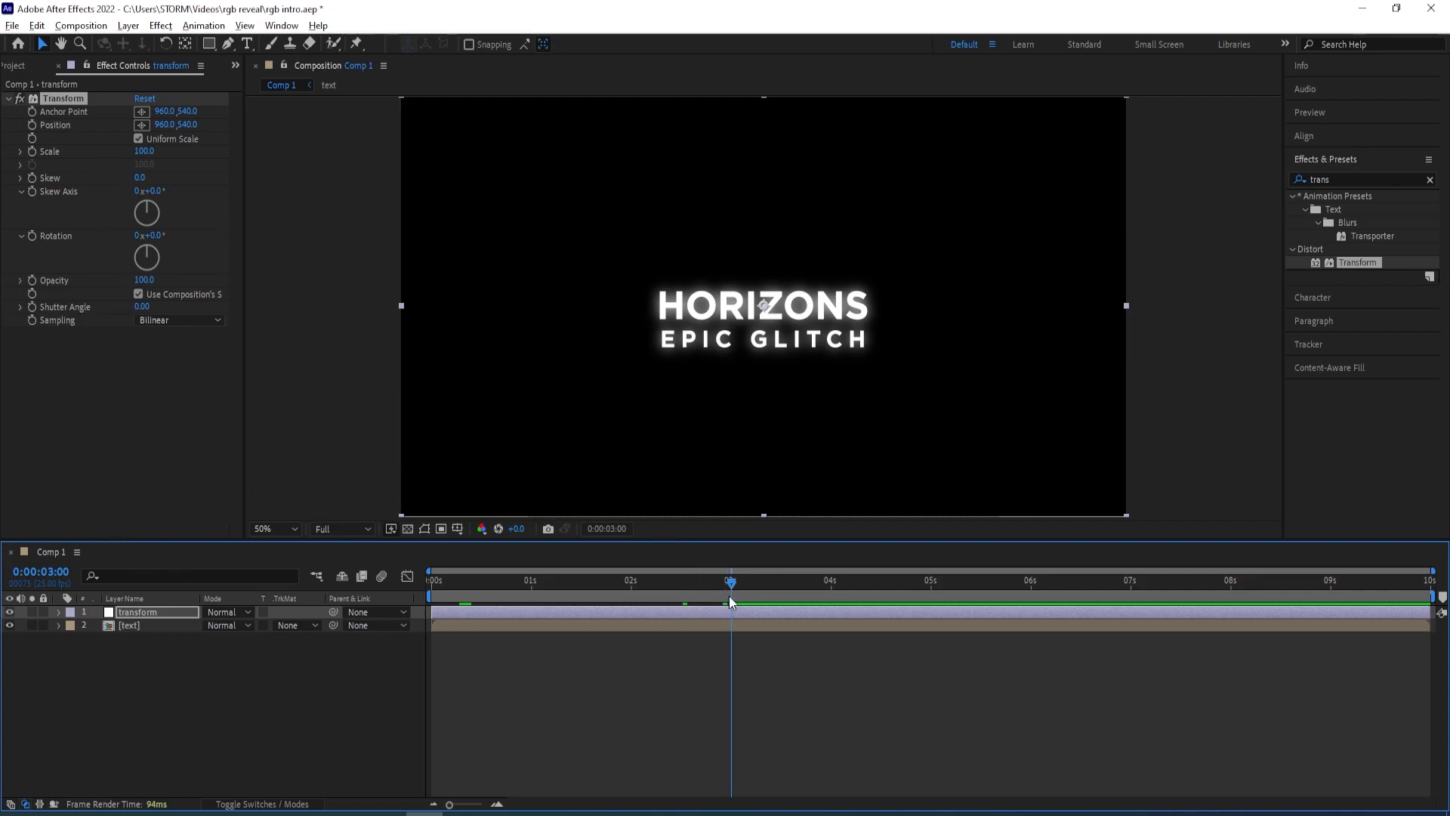
drag(732, 587, 432, 597)
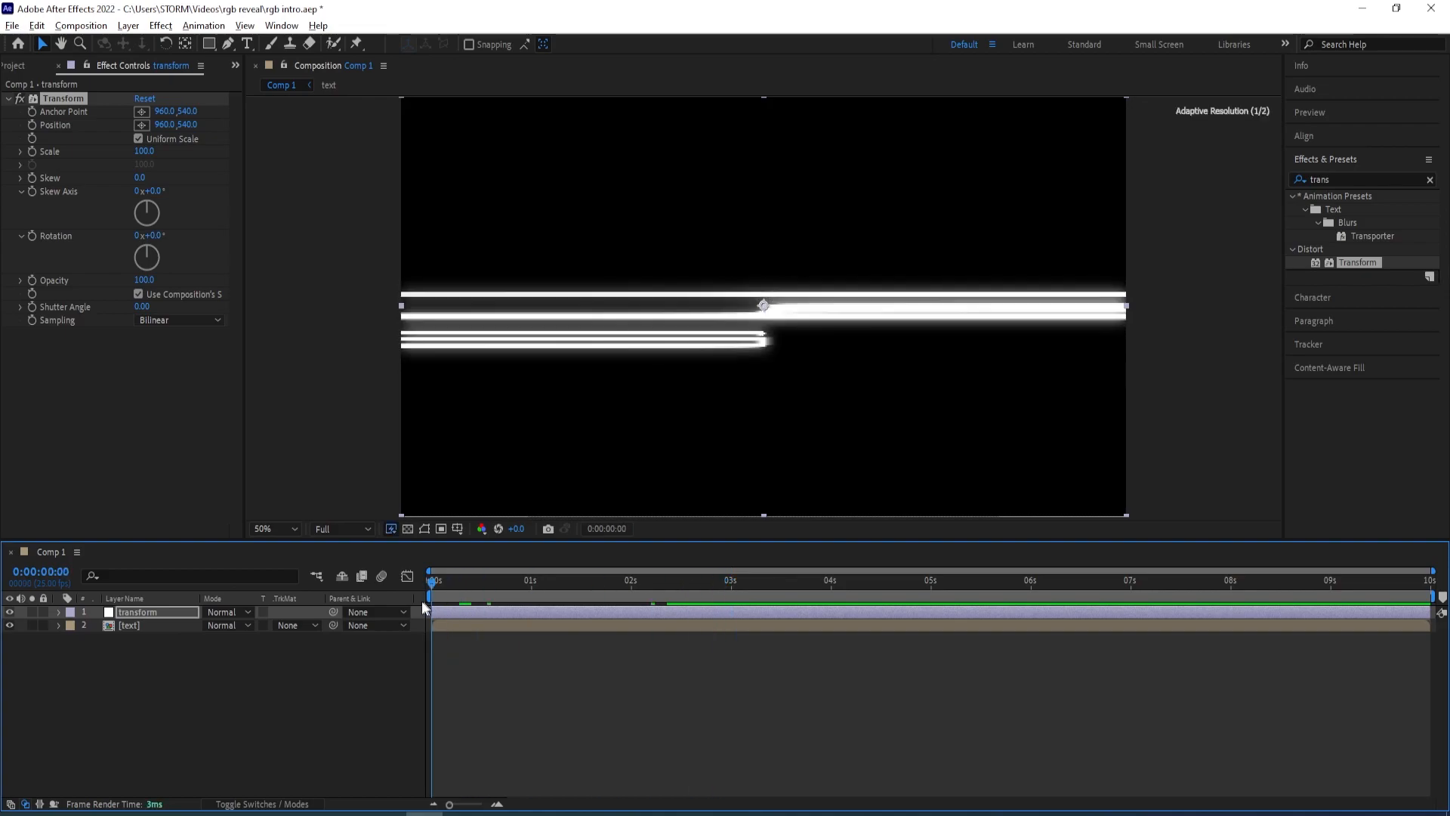
click(145, 152)
text(110)
key(Return)
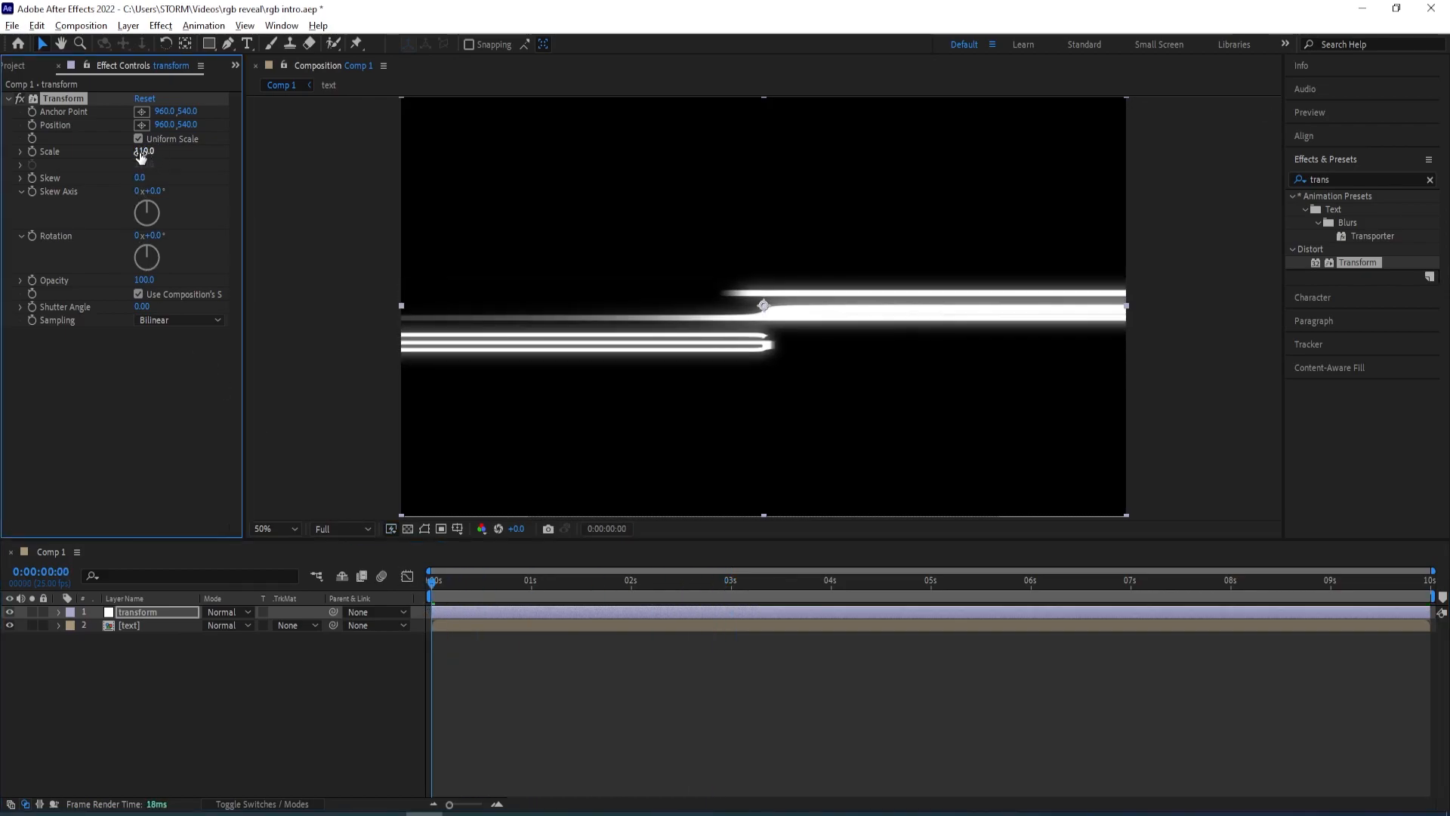
Keyframe the Transform effect's Scale at 110 at the start and 100 at 3 seconds
drag(432, 582, 732, 591)
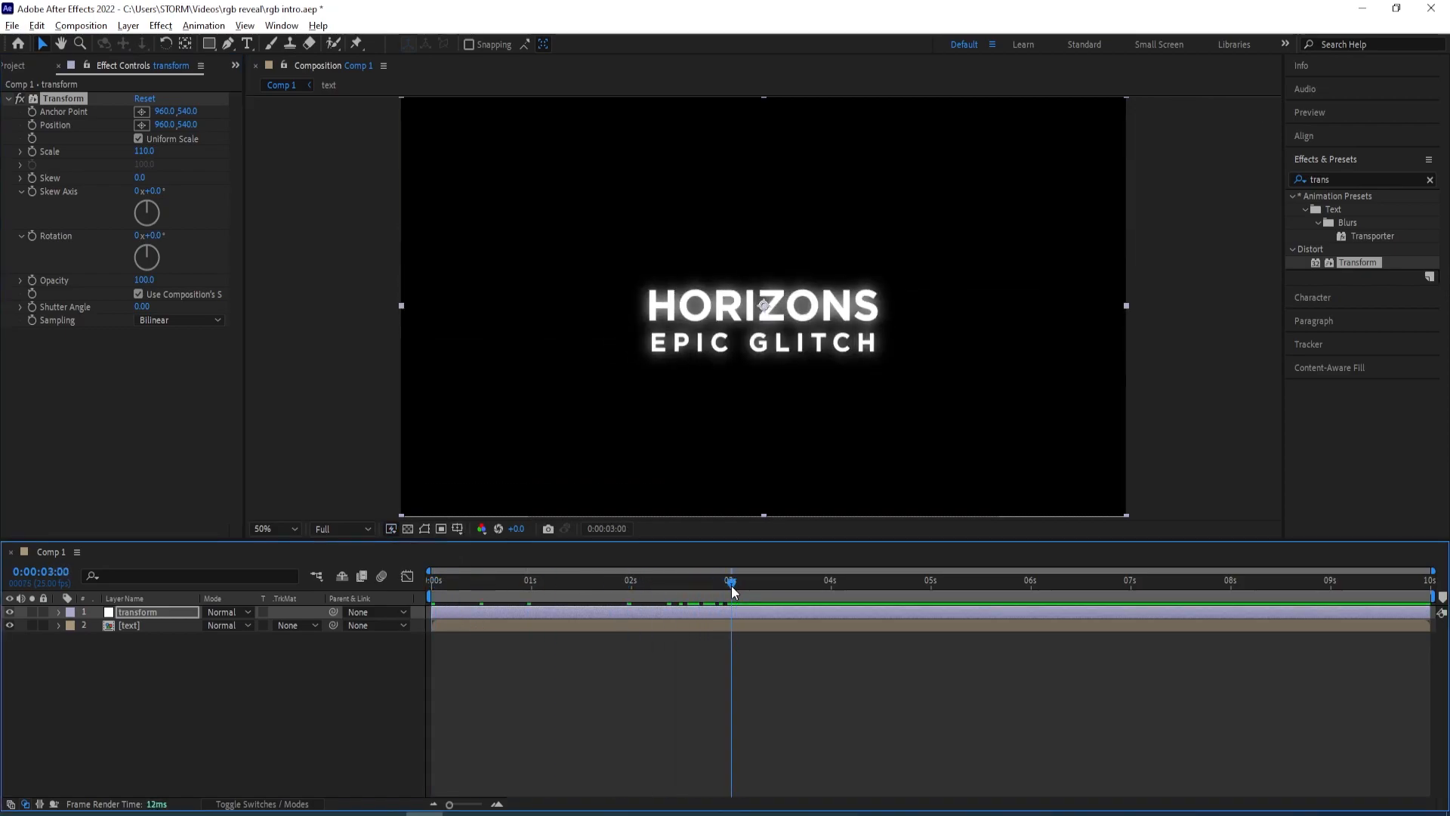
click(145, 152)
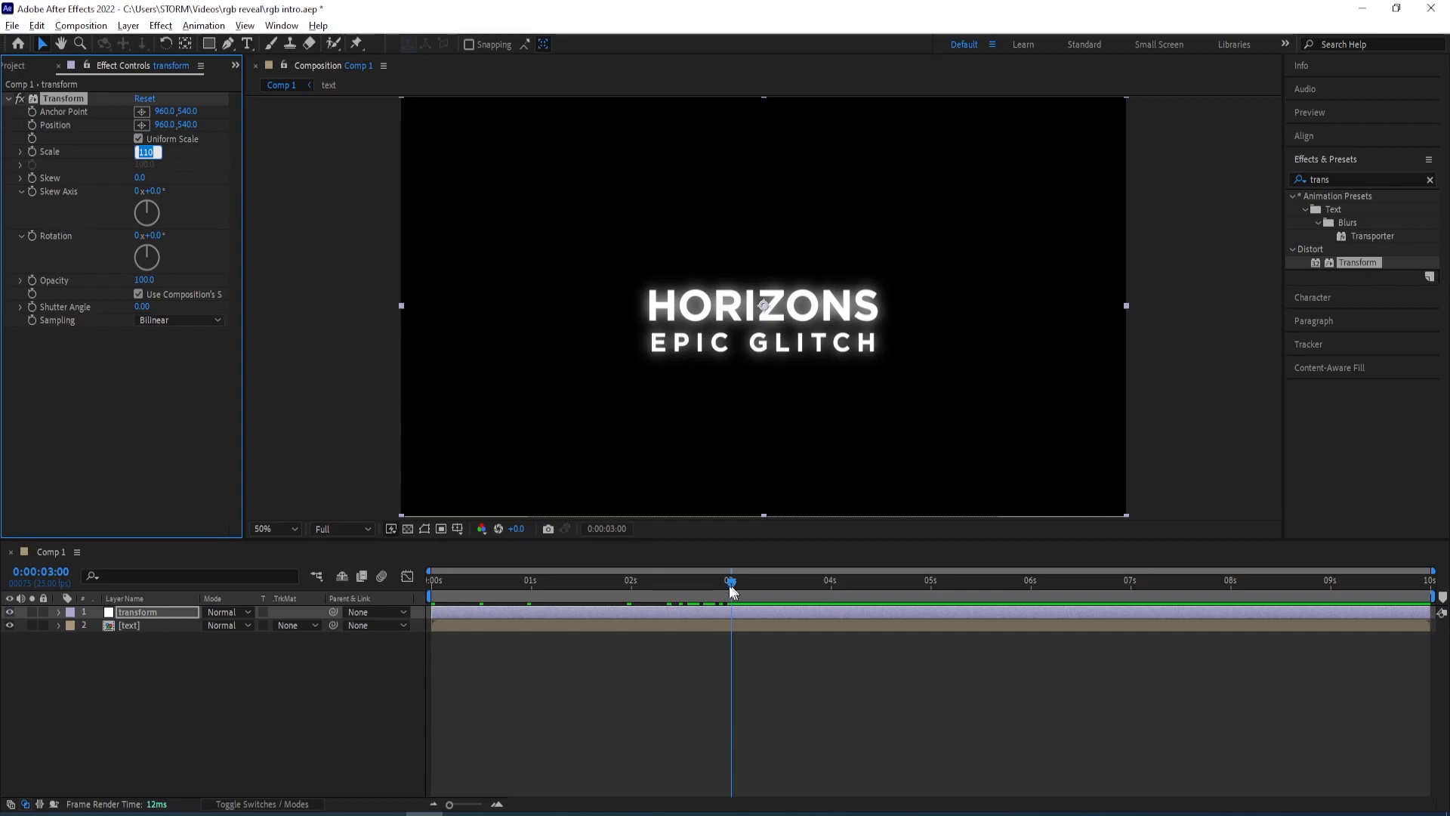
drag(731, 583, 384, 589)
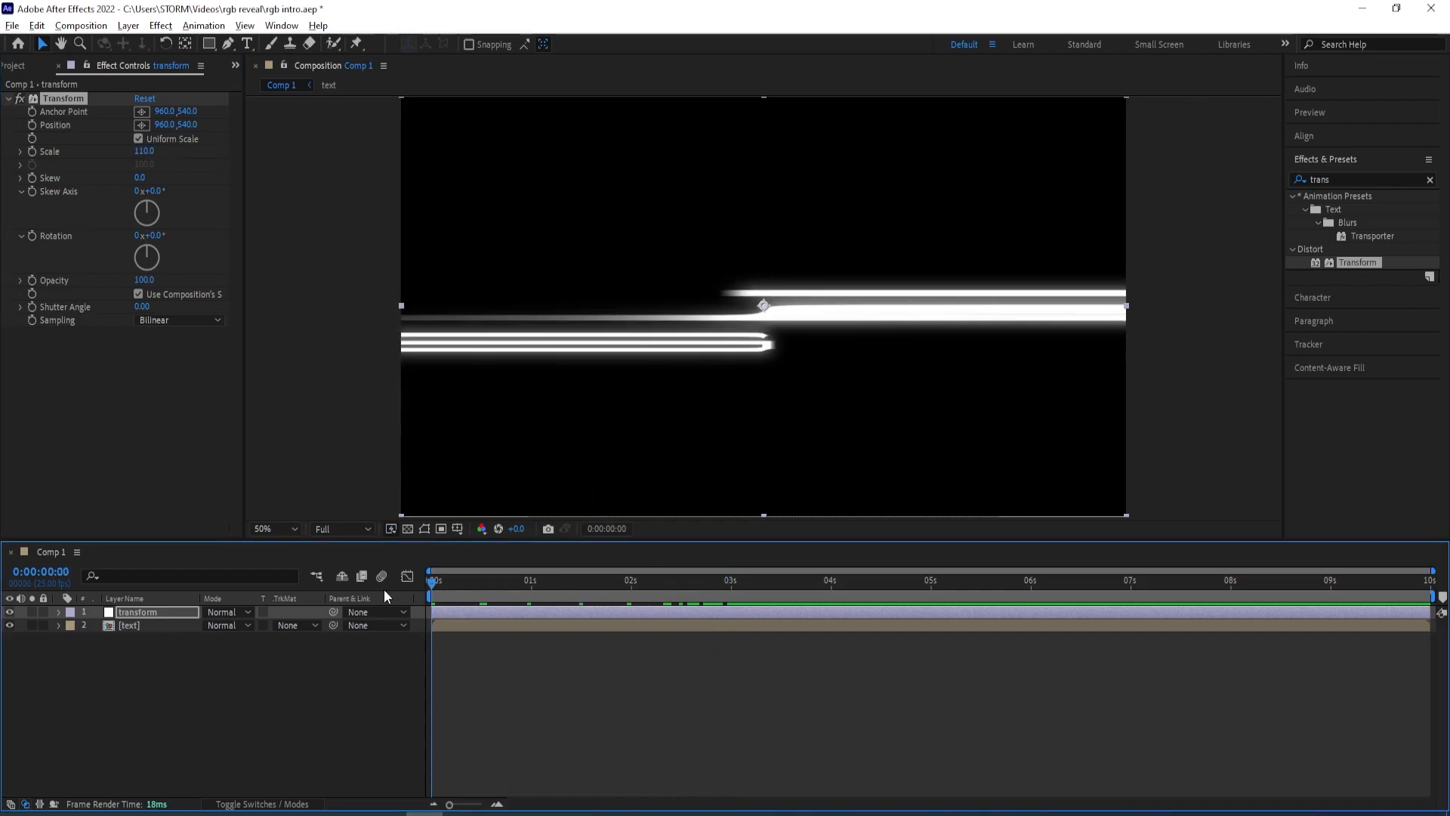
click(32, 152)
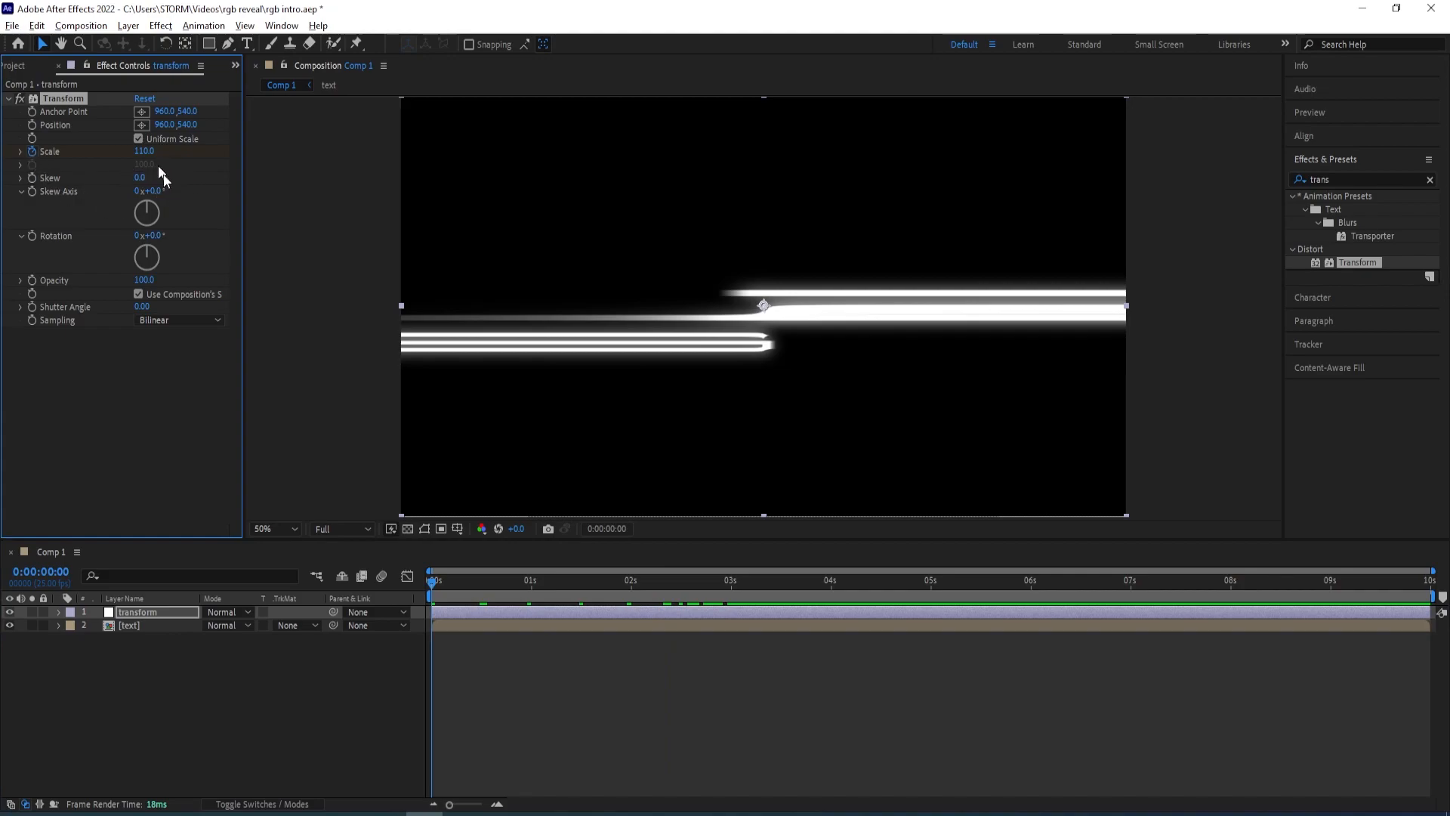
click(434, 587)
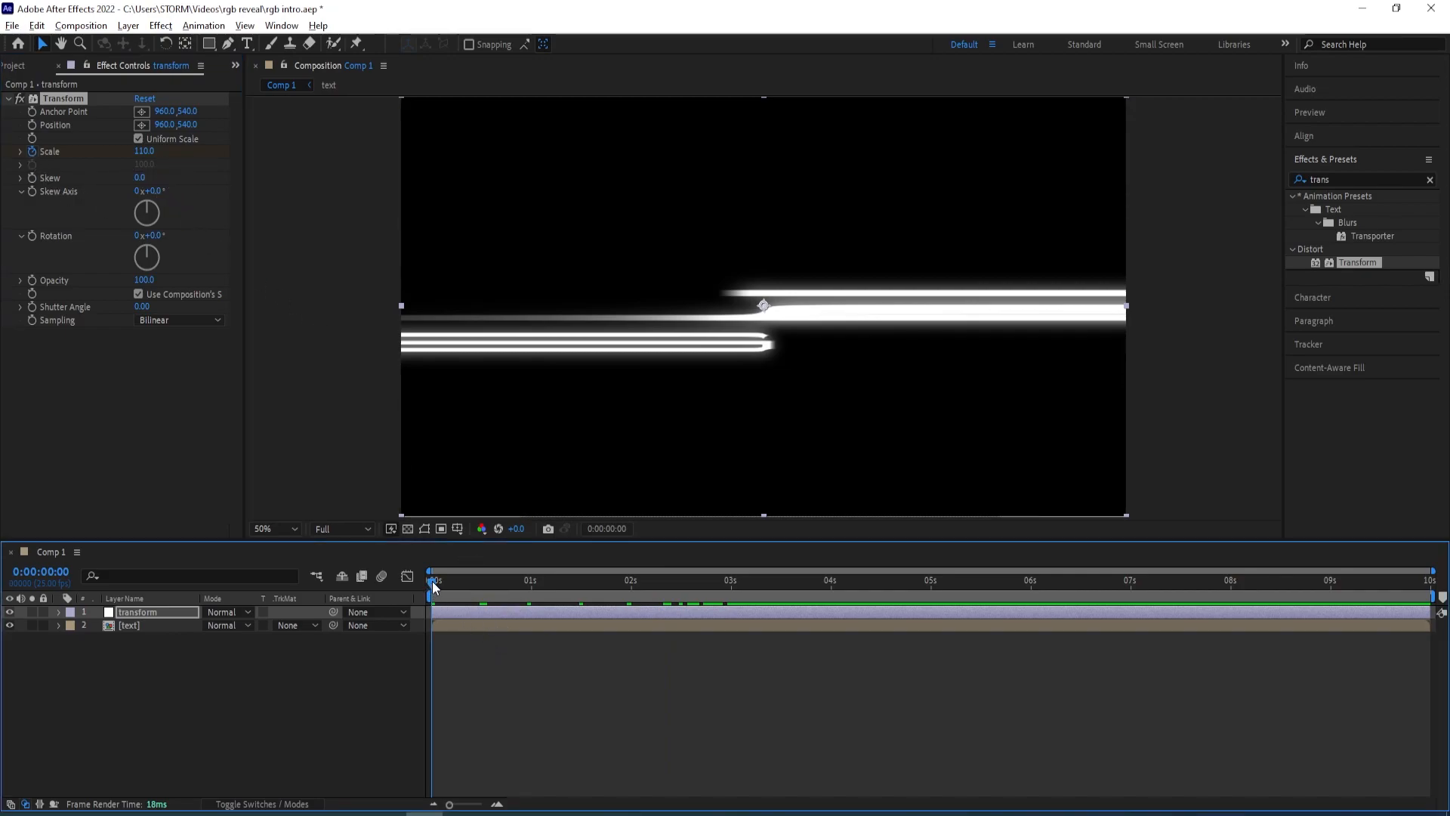
drag(436, 587, 737, 595)
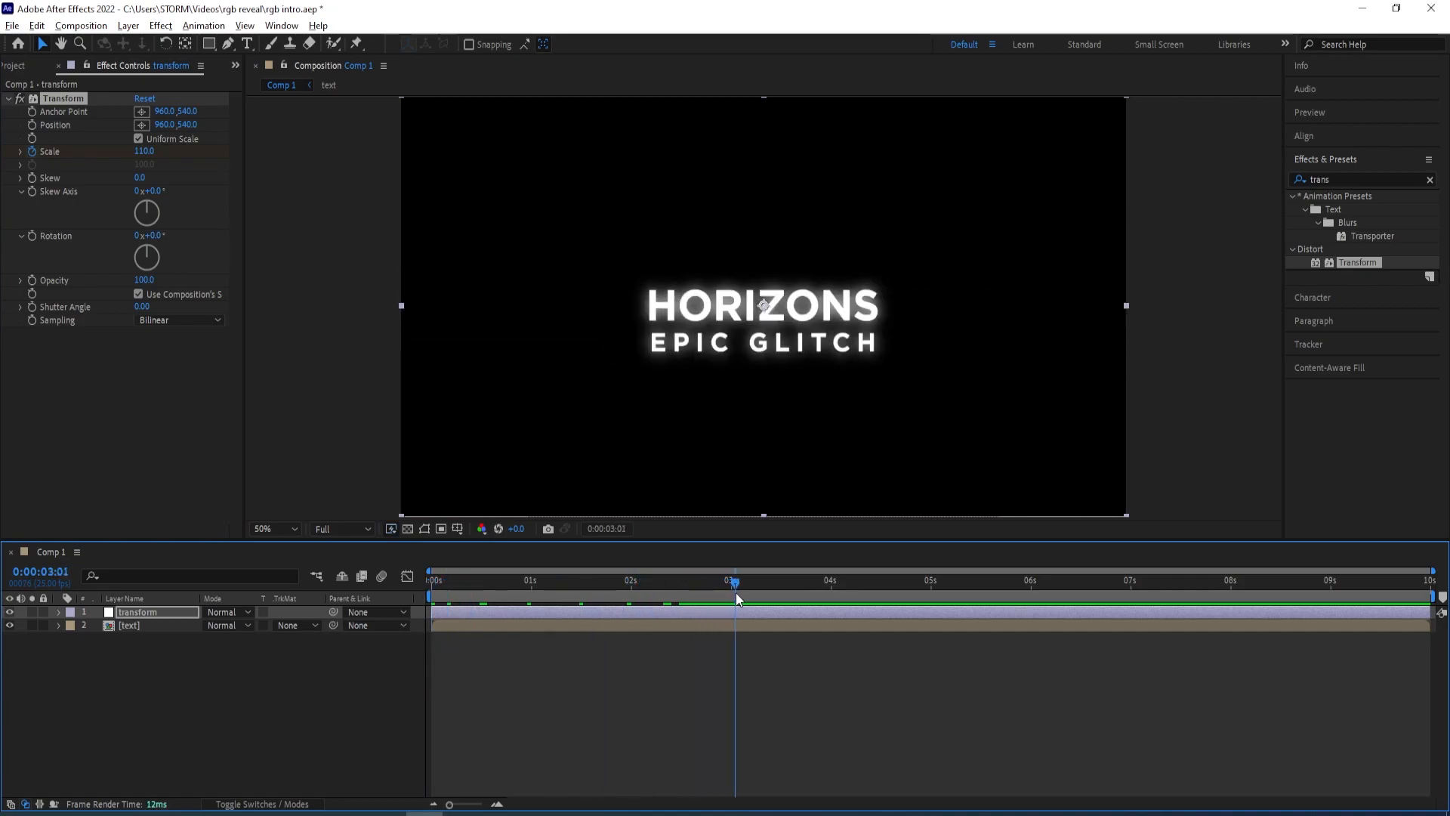
click(146, 151)
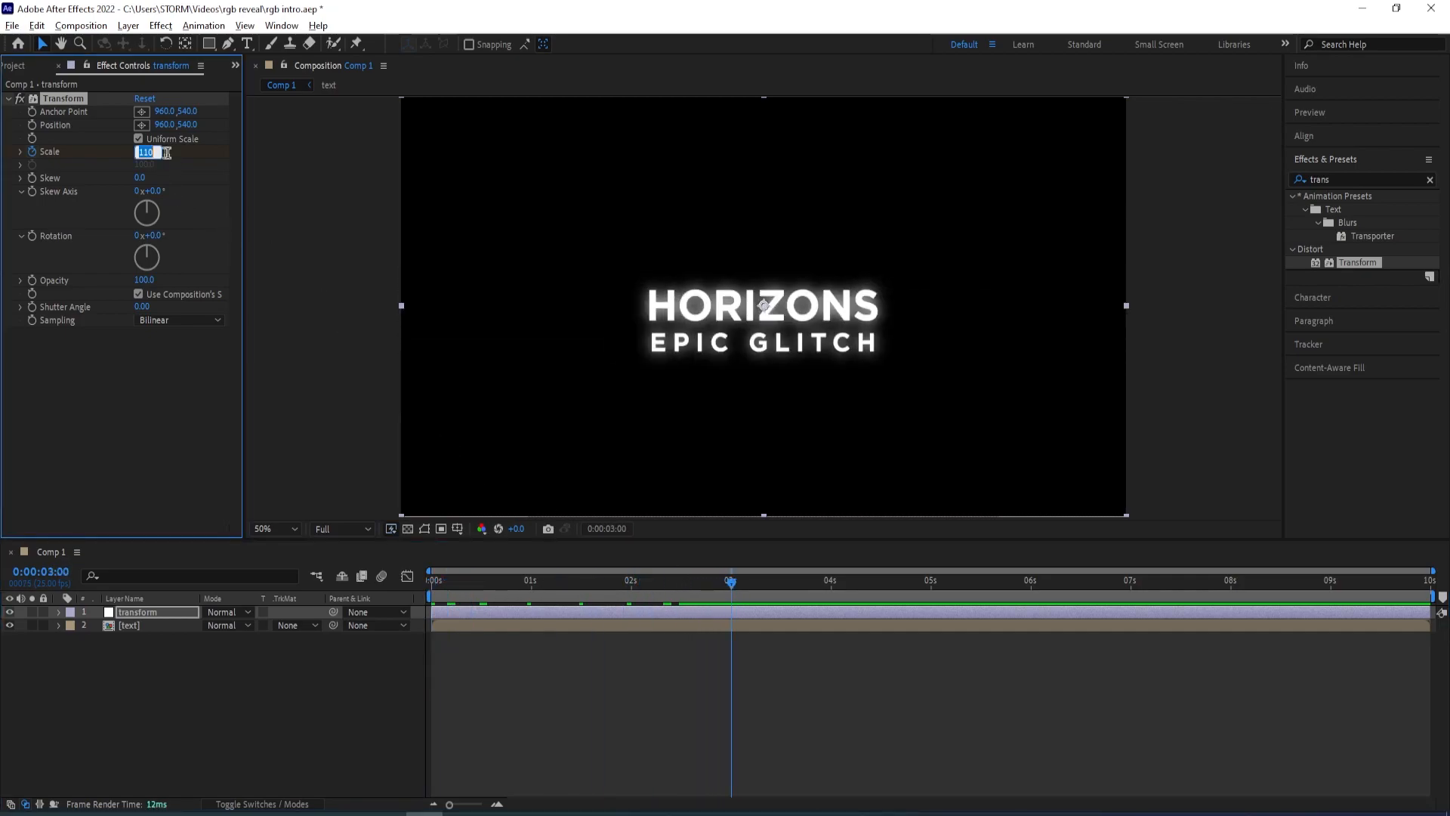
text(100)
key(Return)
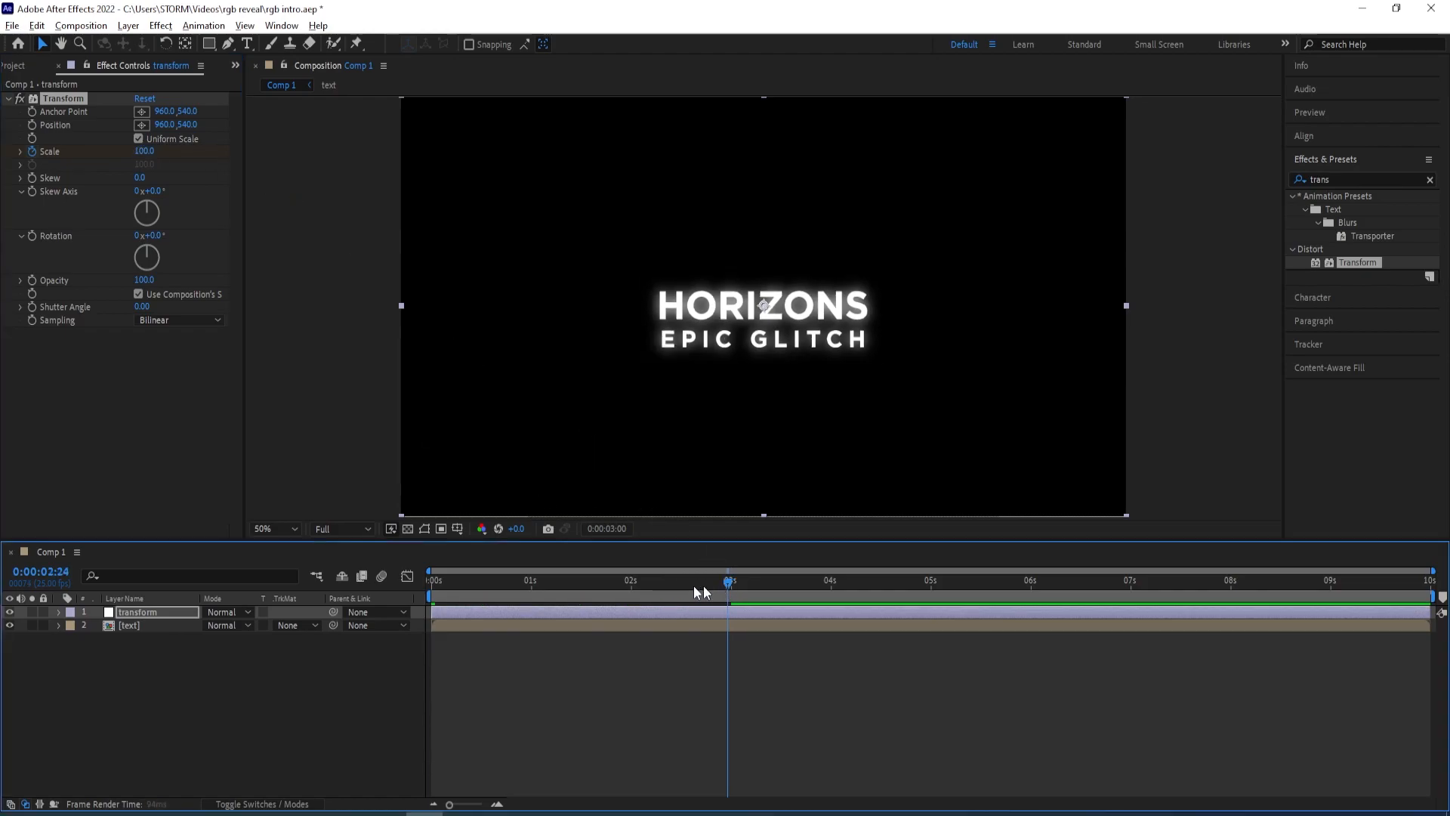
Keyframe the Transform effect's Rotation at -8° at the start of the timeline
key(Home)
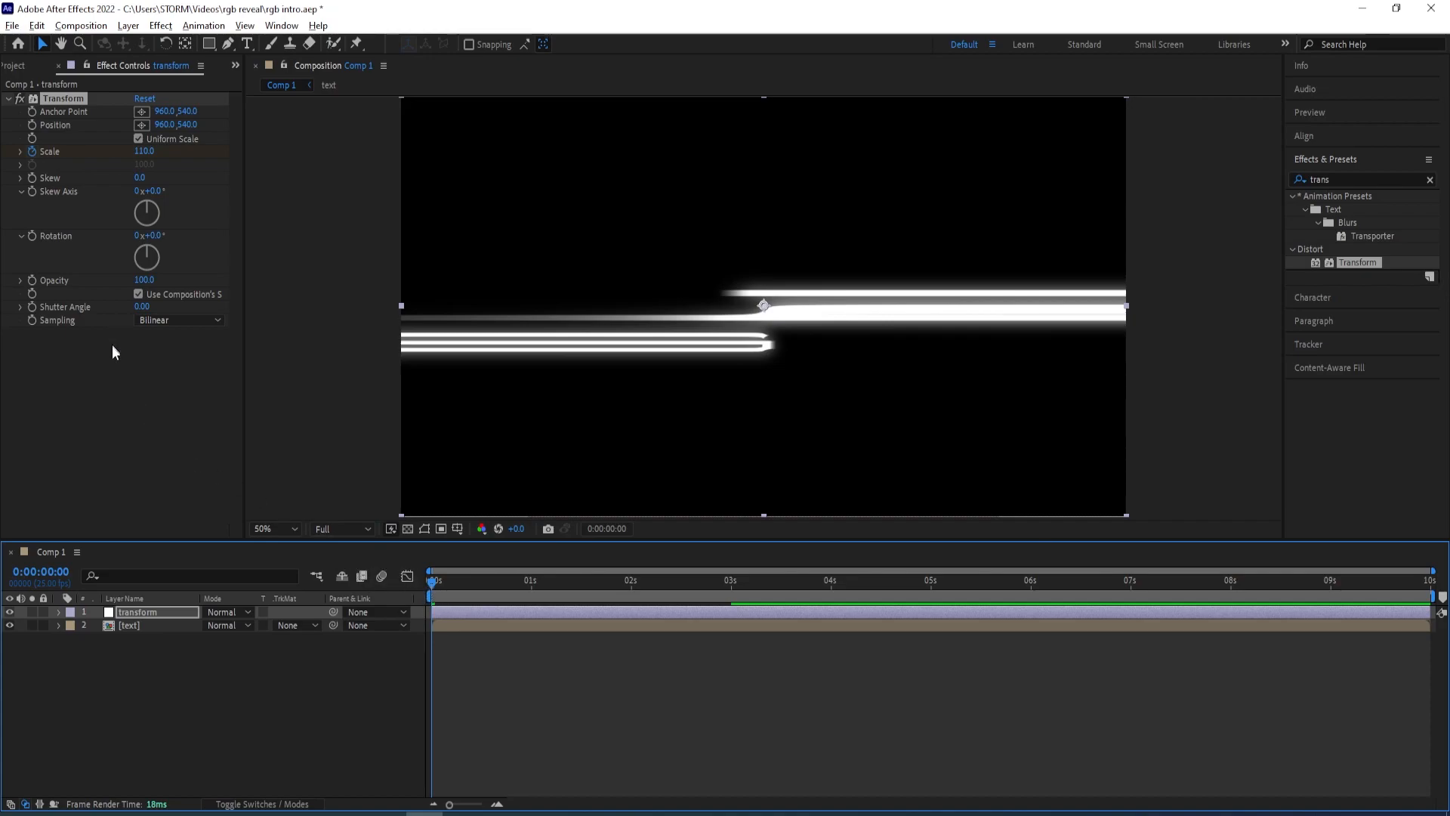
click(155, 237)
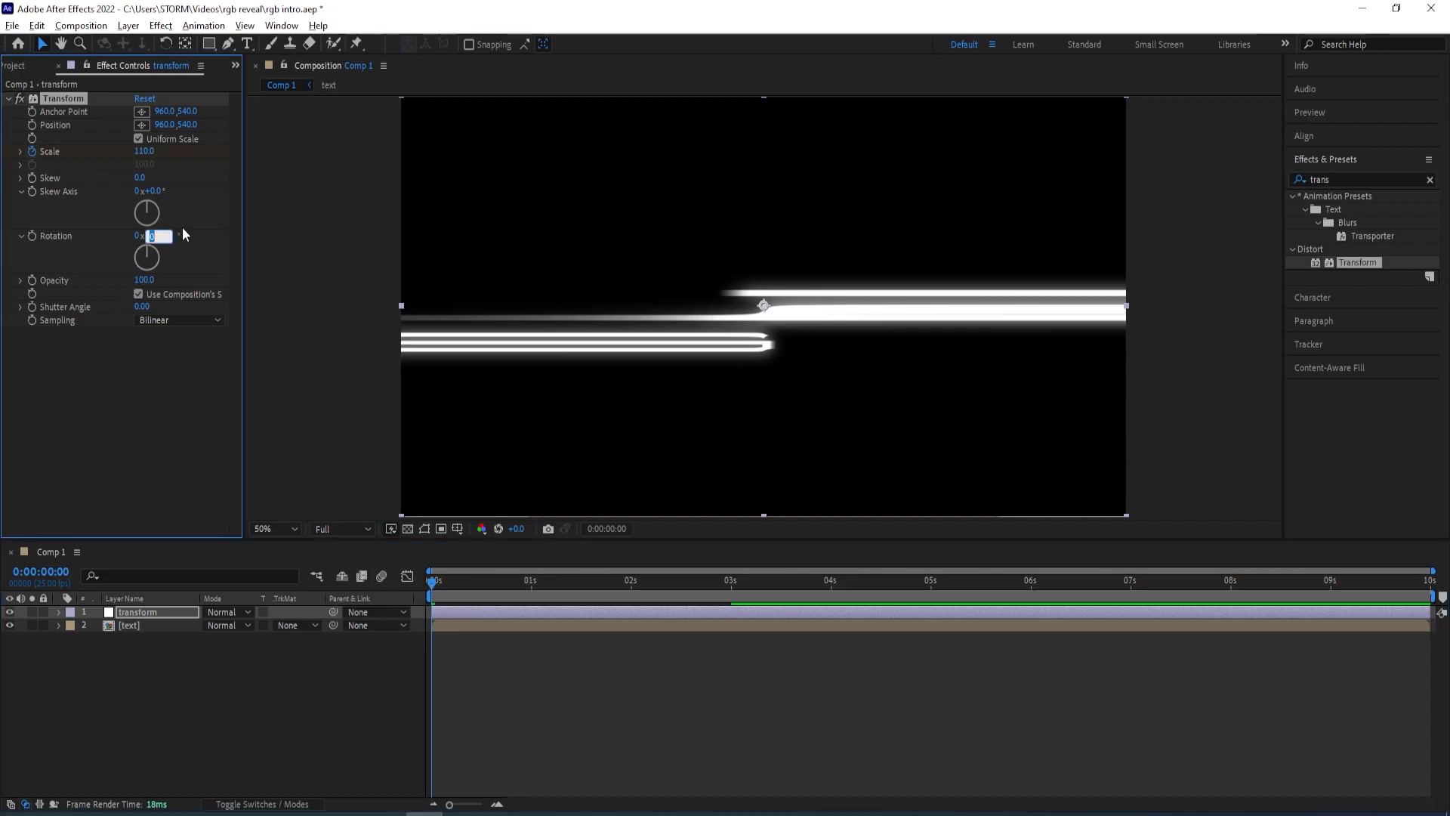
text(-8)
key(Return)
click(32, 236)
key(u)
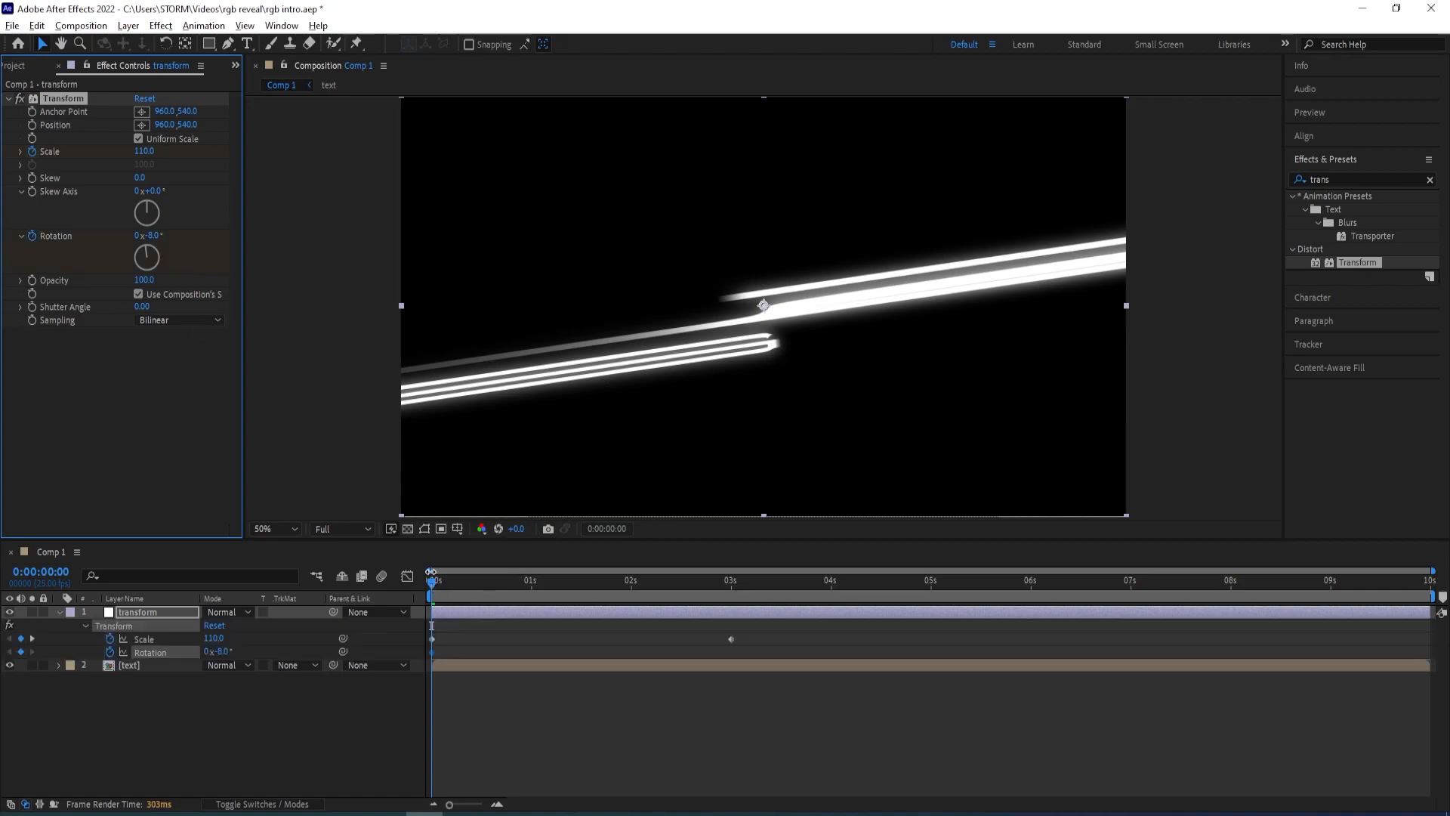
Set the Transform effect's Rotation to 0° at 3 seconds
drag(429, 587, 720, 600)
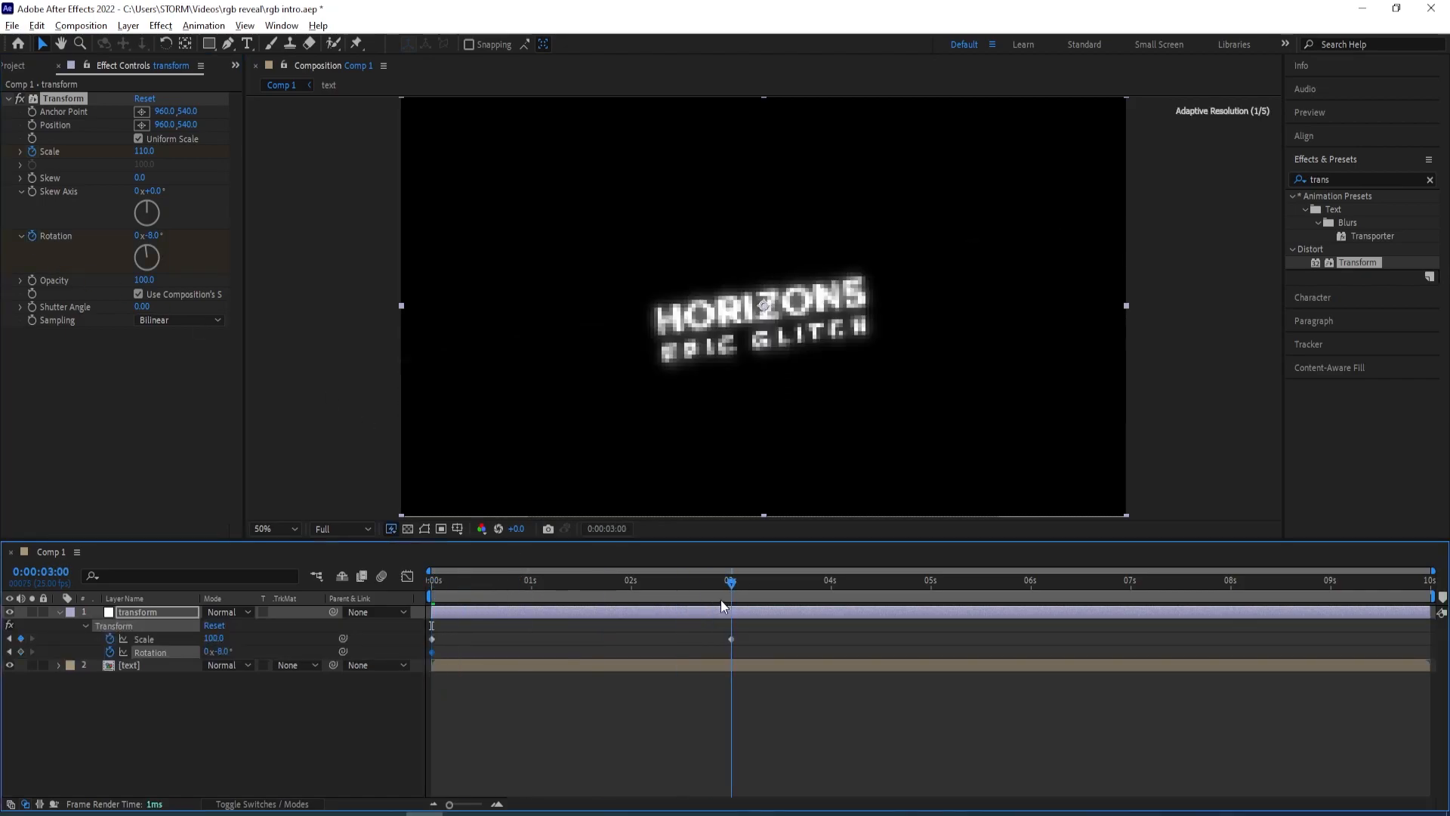
click(152, 236)
text(0)
key(Return)
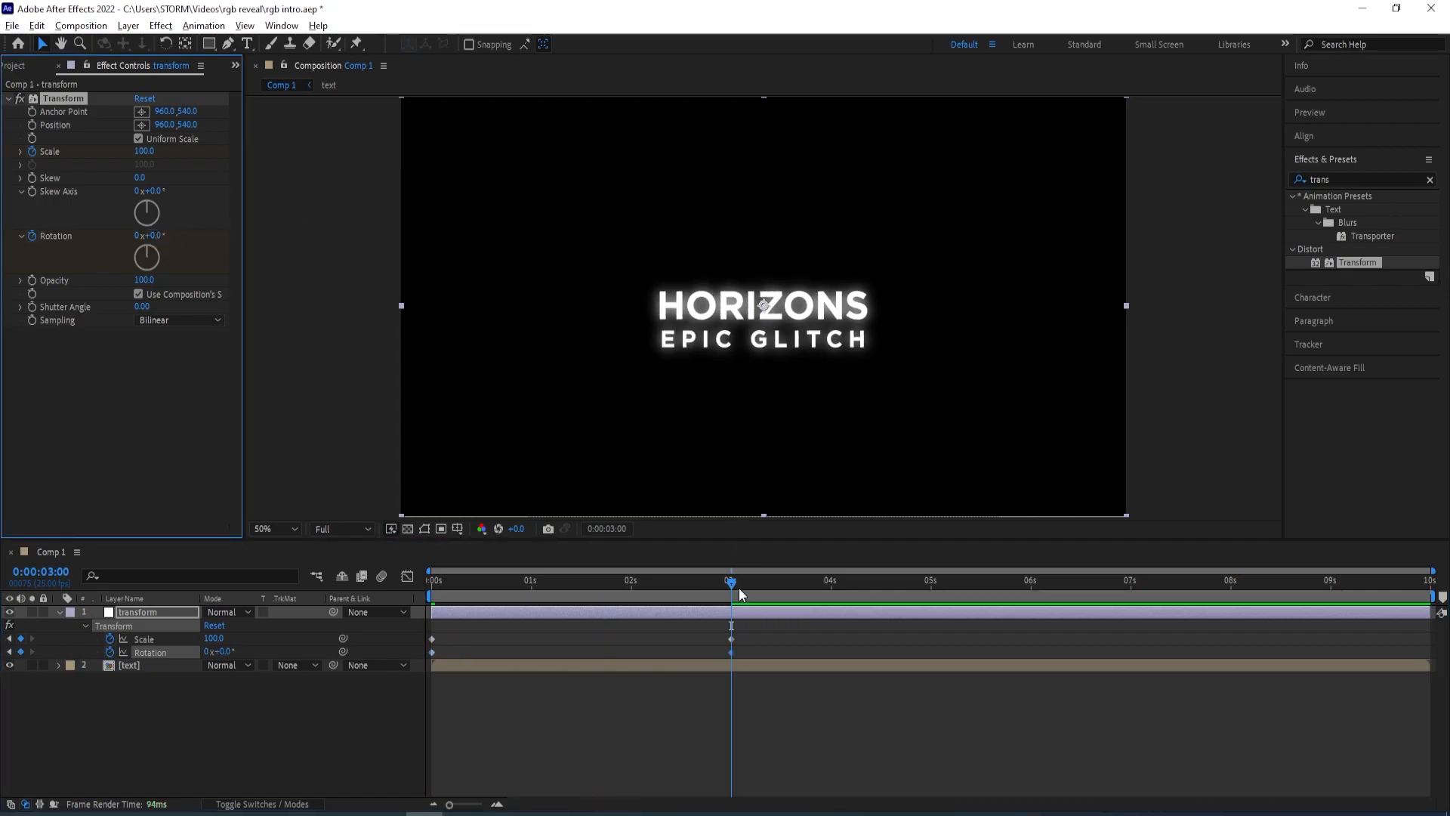
Ease the Scale and Rotation keyframes and shape their speed curve in the Graph Editor
drag(772, 646, 479, 650)
drag(800, 638, 408, 628)
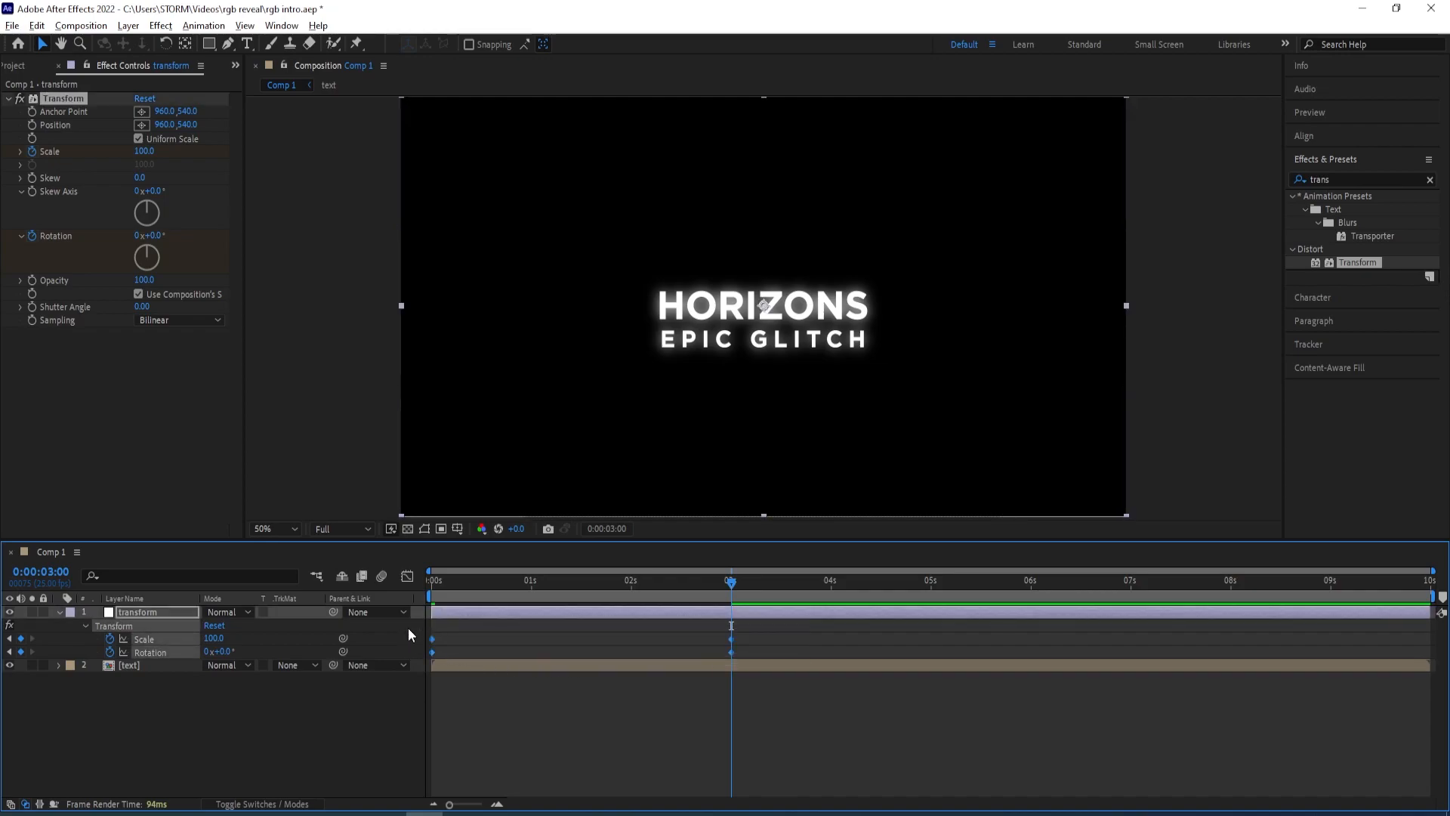
click(408, 576)
drag(783, 649, 529, 682)
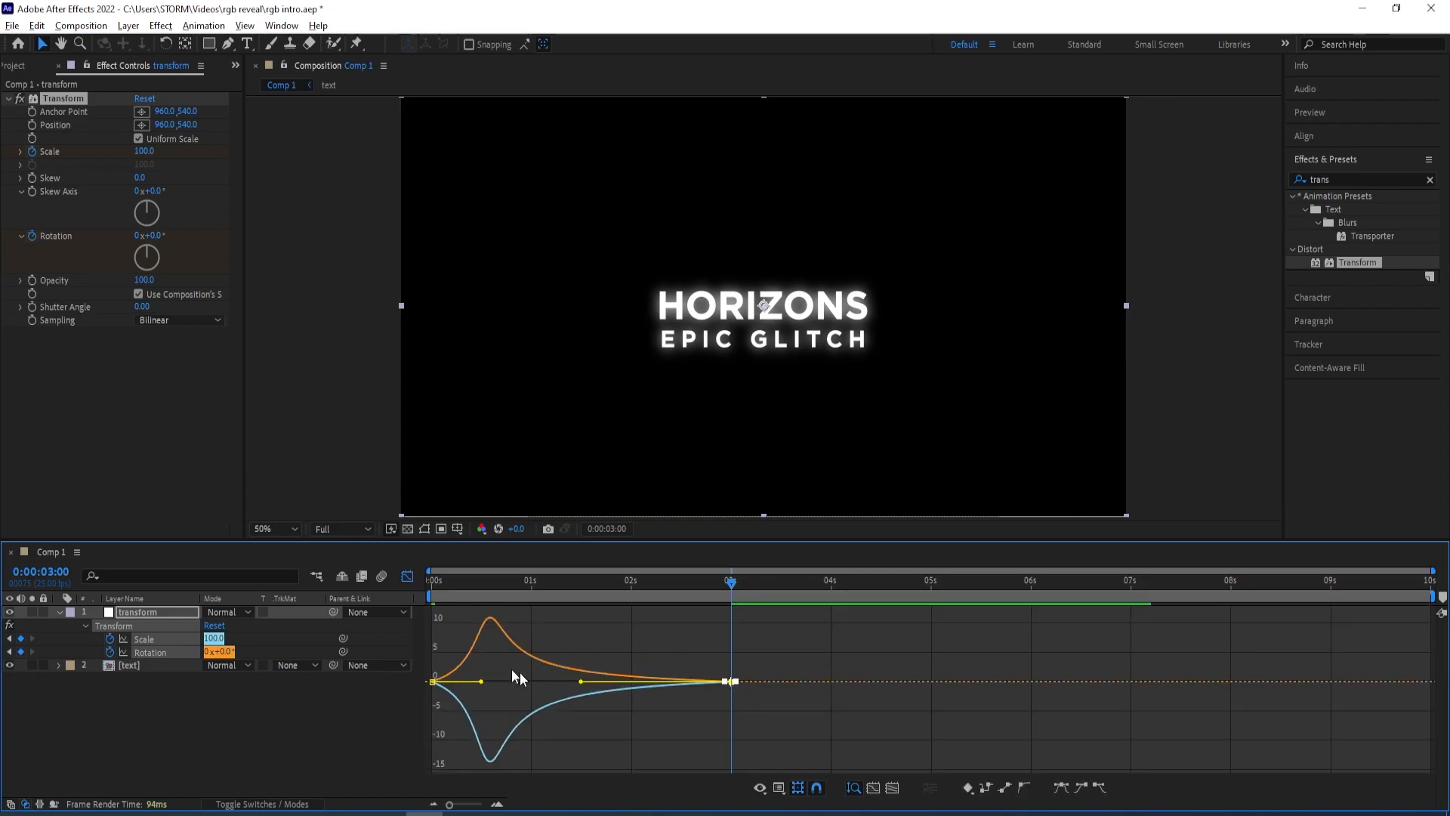
key(shift+F3)
Preview the animation and save the project
key(space)
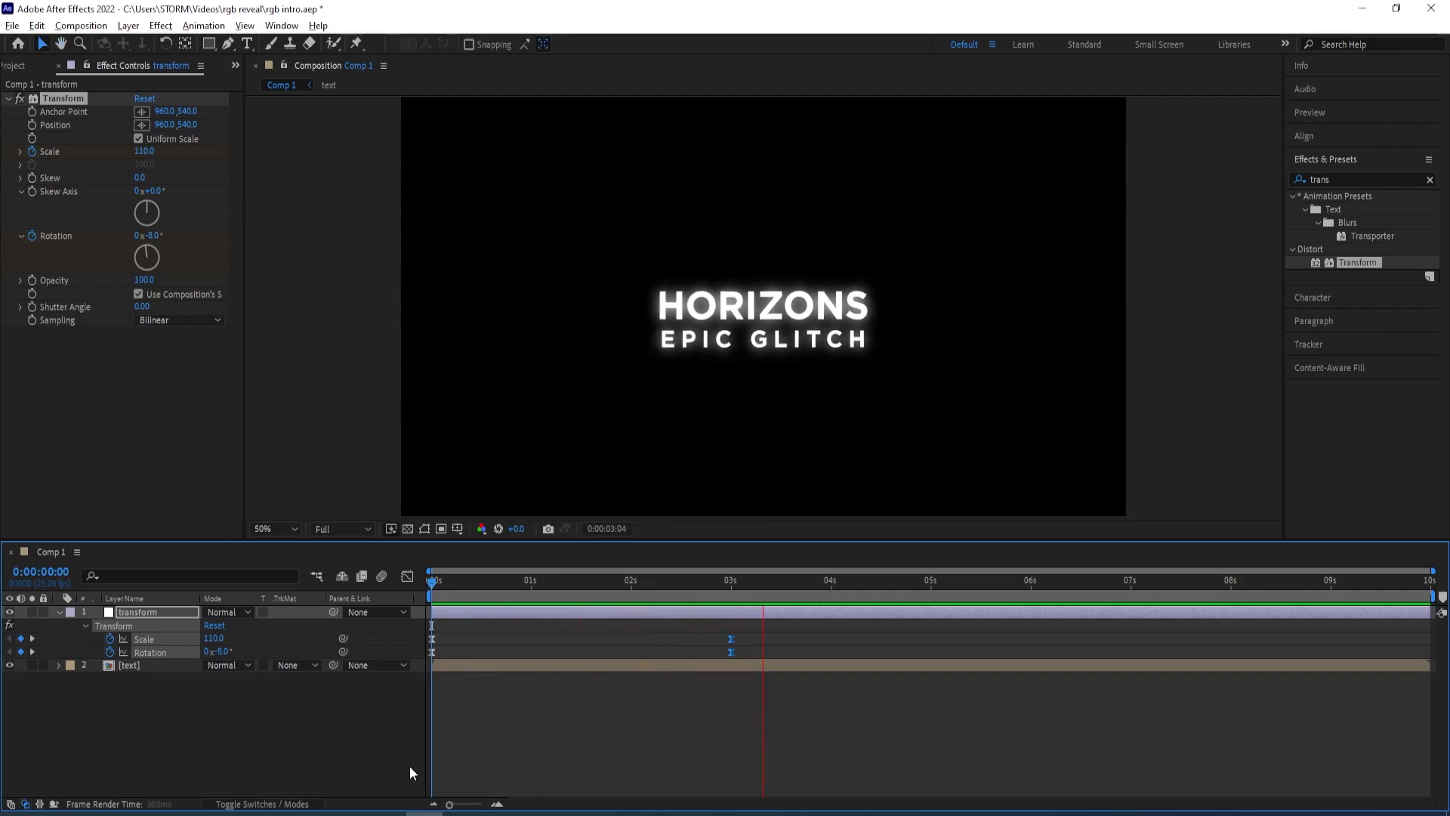
key(space)
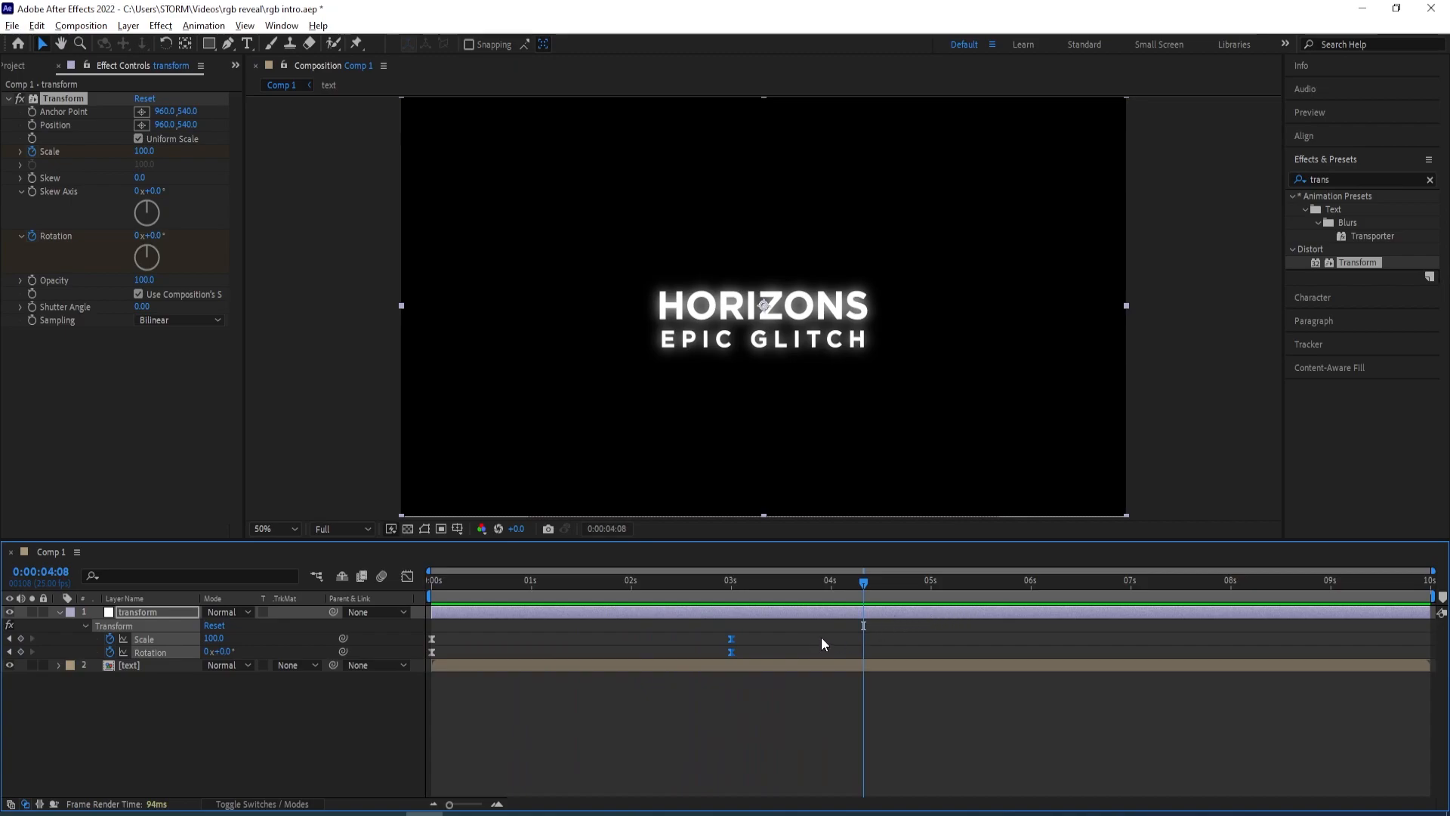
click(312, 745)
key(ctrl+s)
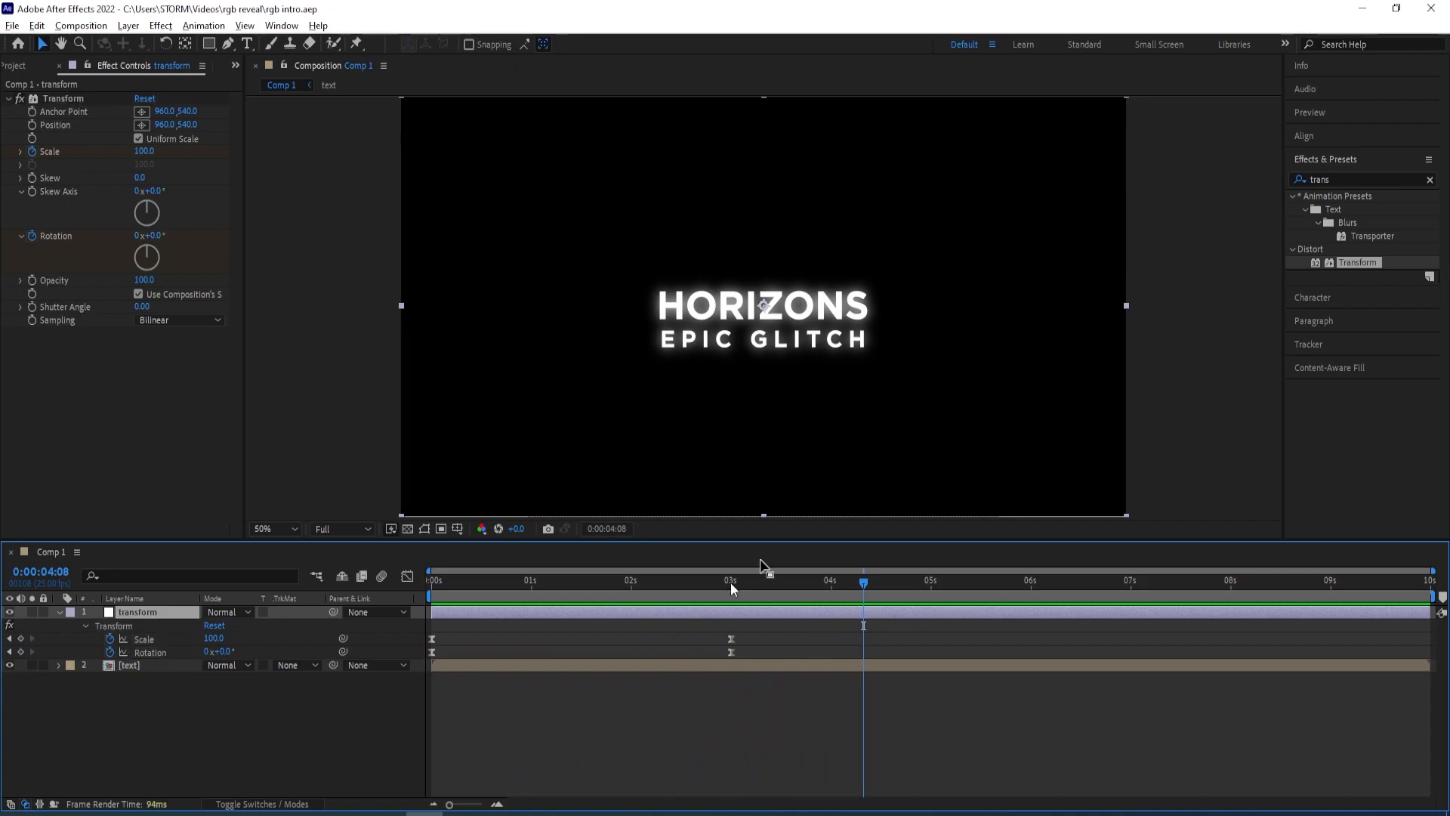
Precompose the text layer as text effect, adjusting the composition duration to the selected layers
click(144, 665)
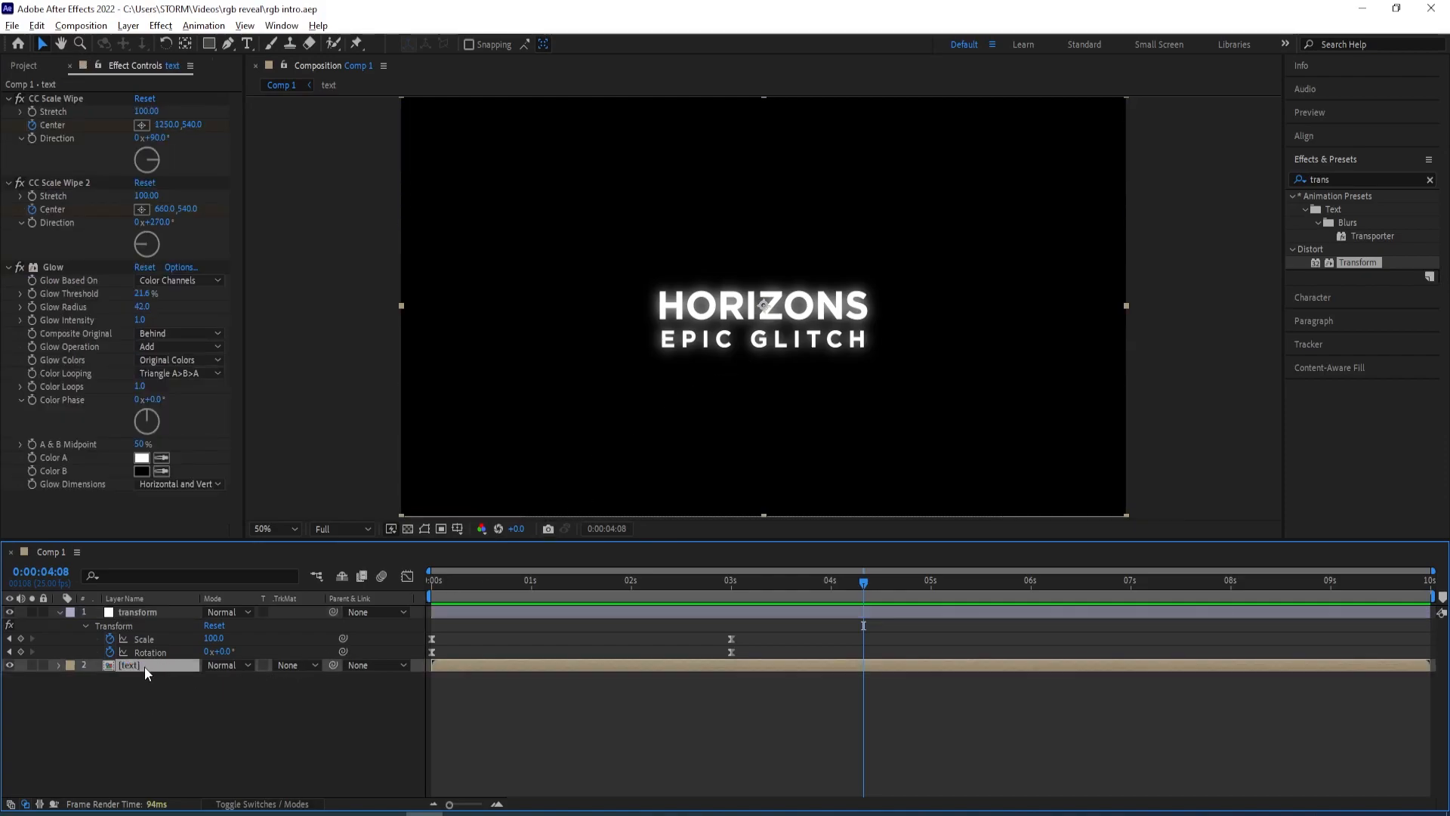
key(ctrl+shift+c)
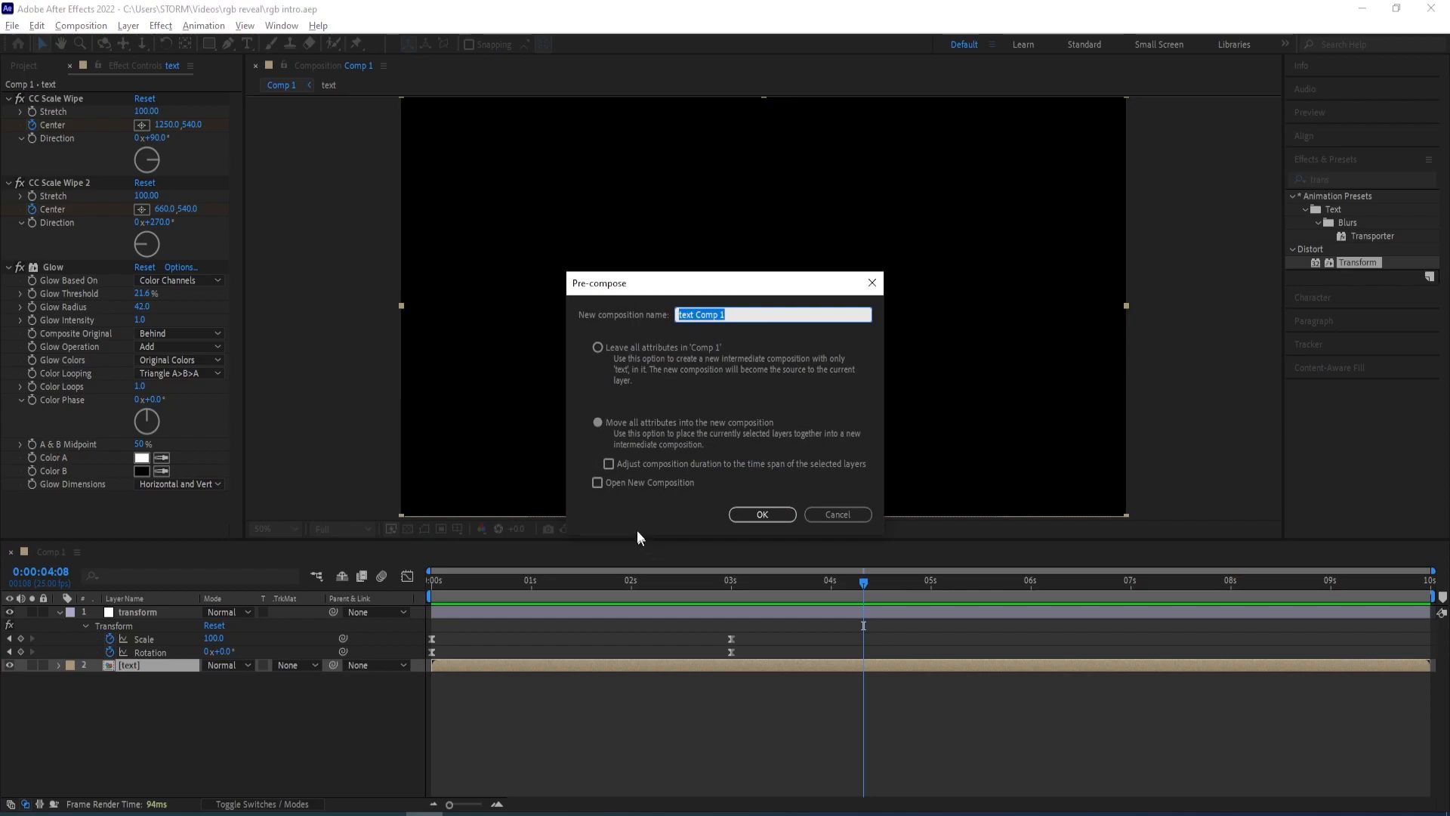
click(646, 462)
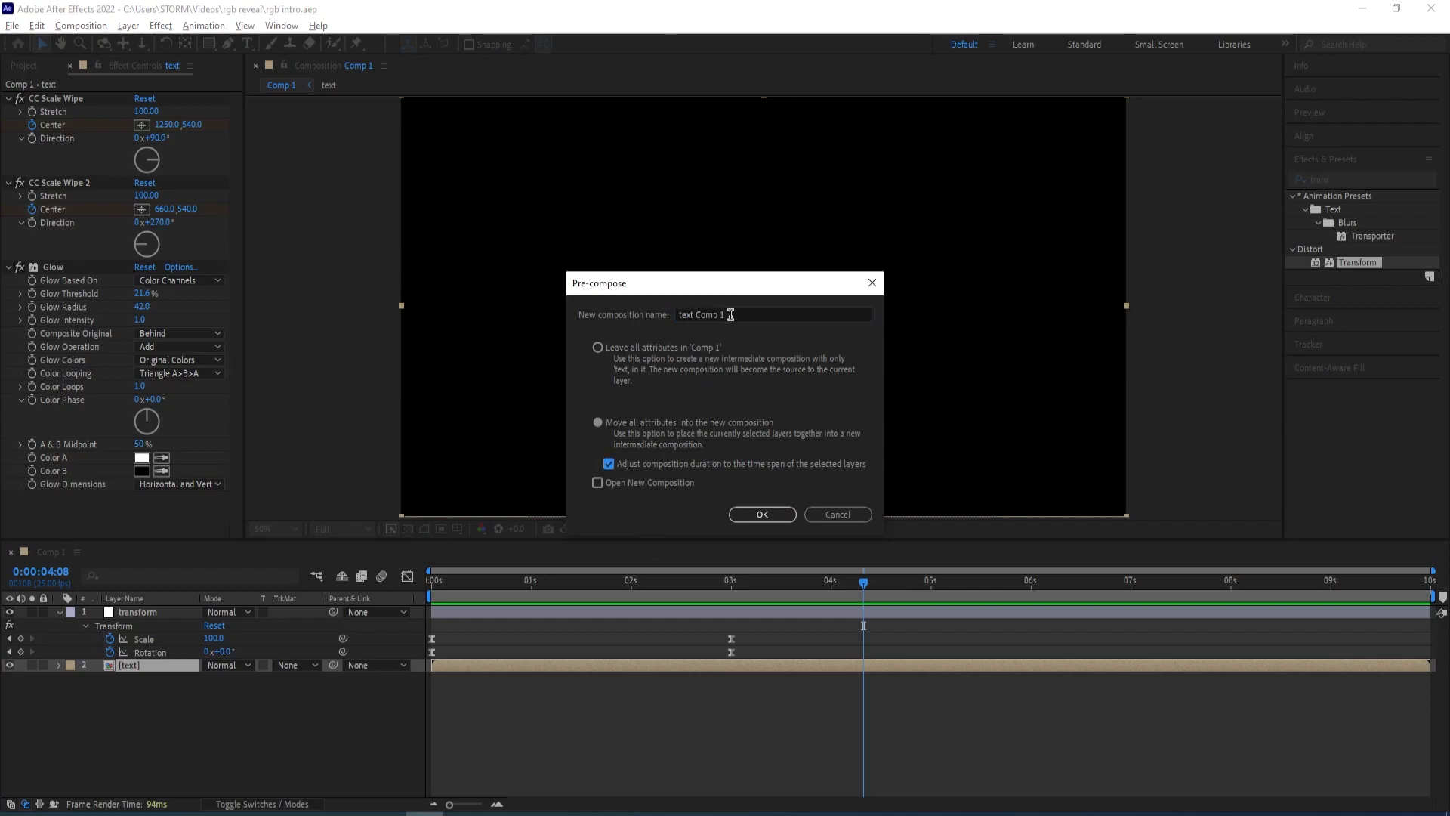
text(text effect)
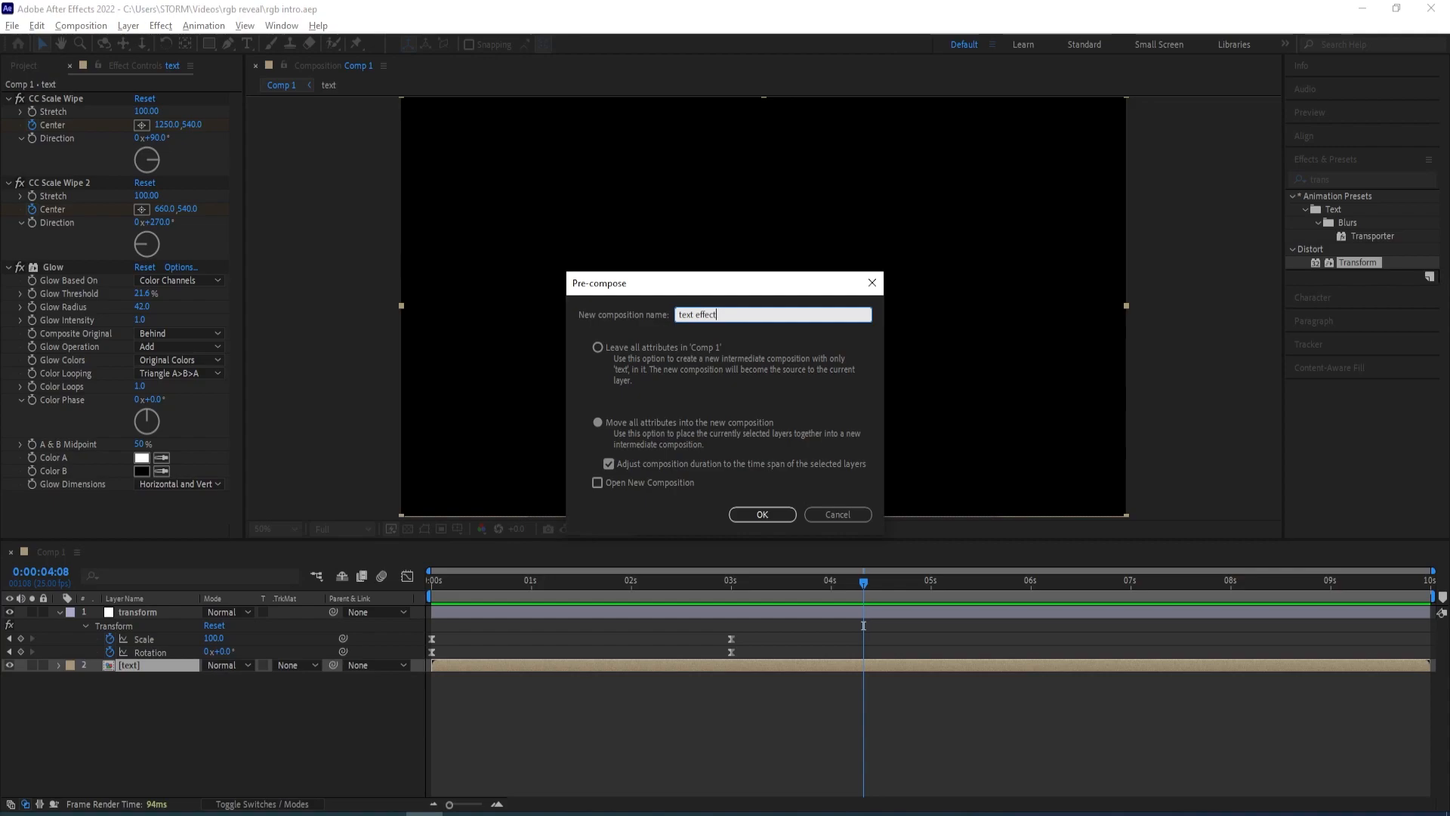
key(Return)
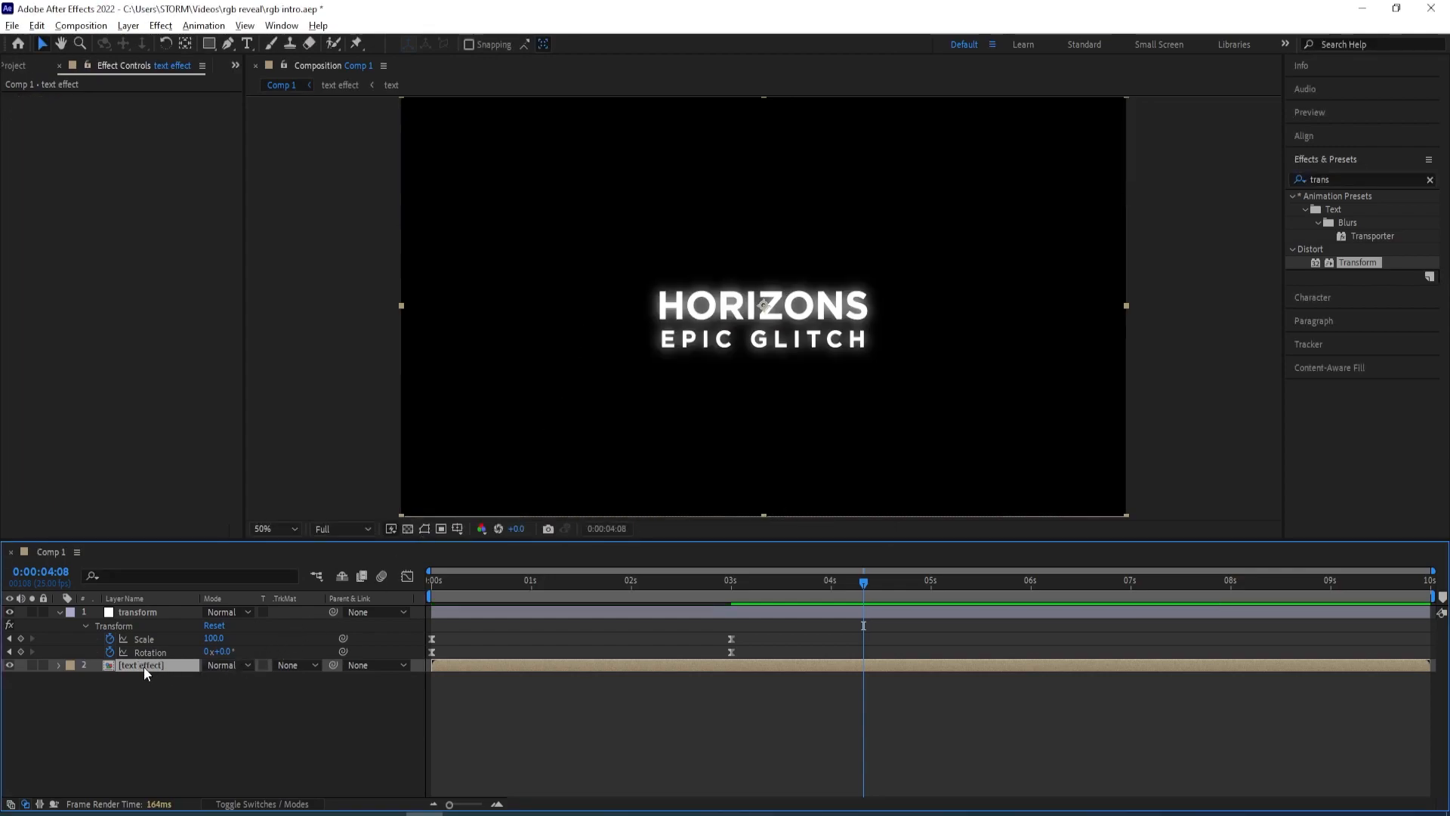
Duplicate the text effect layer twice and apply the Shift Channels effect
key(ctrl+d)
key(ctrl+d)
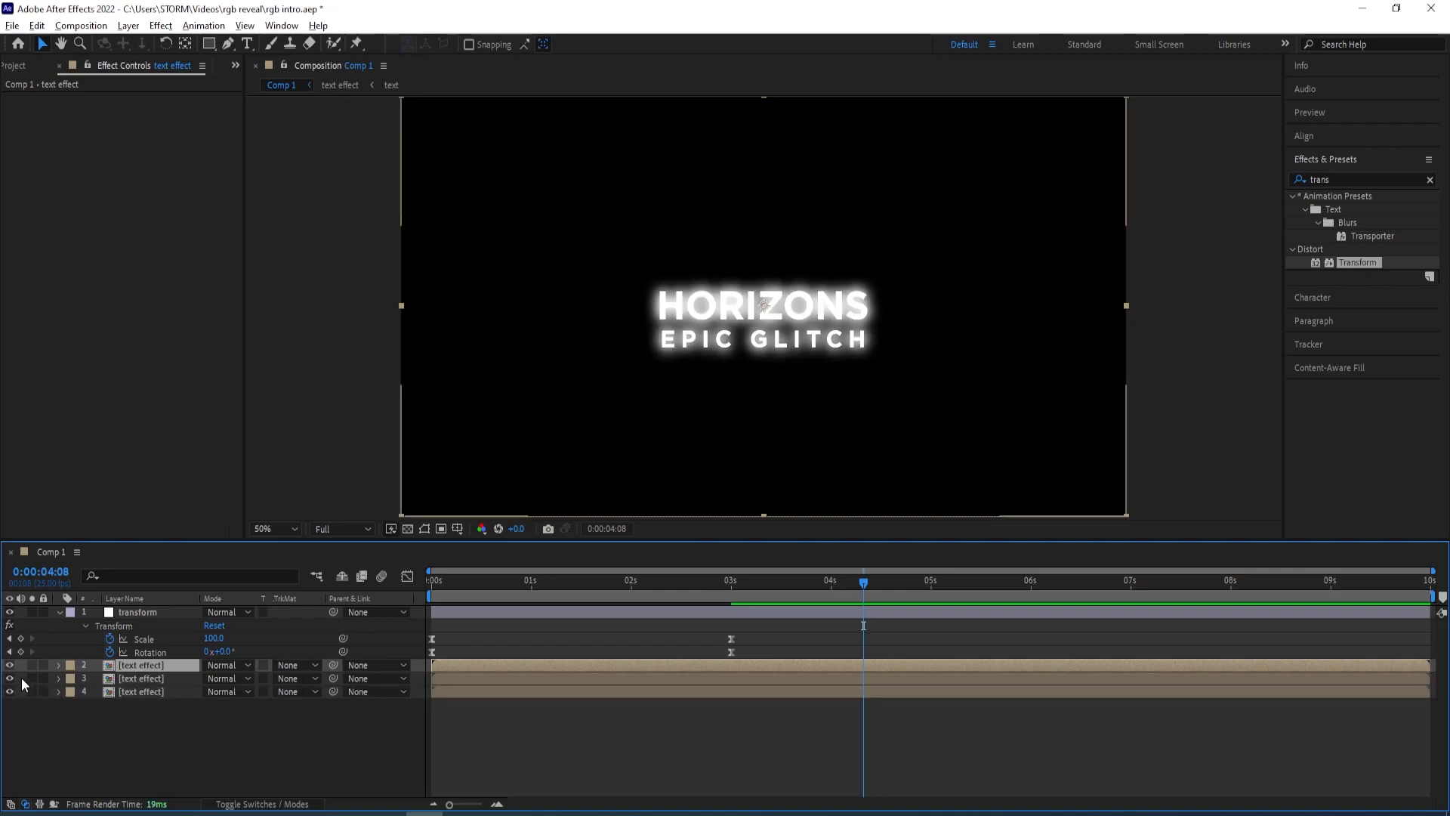
click(1340, 179)
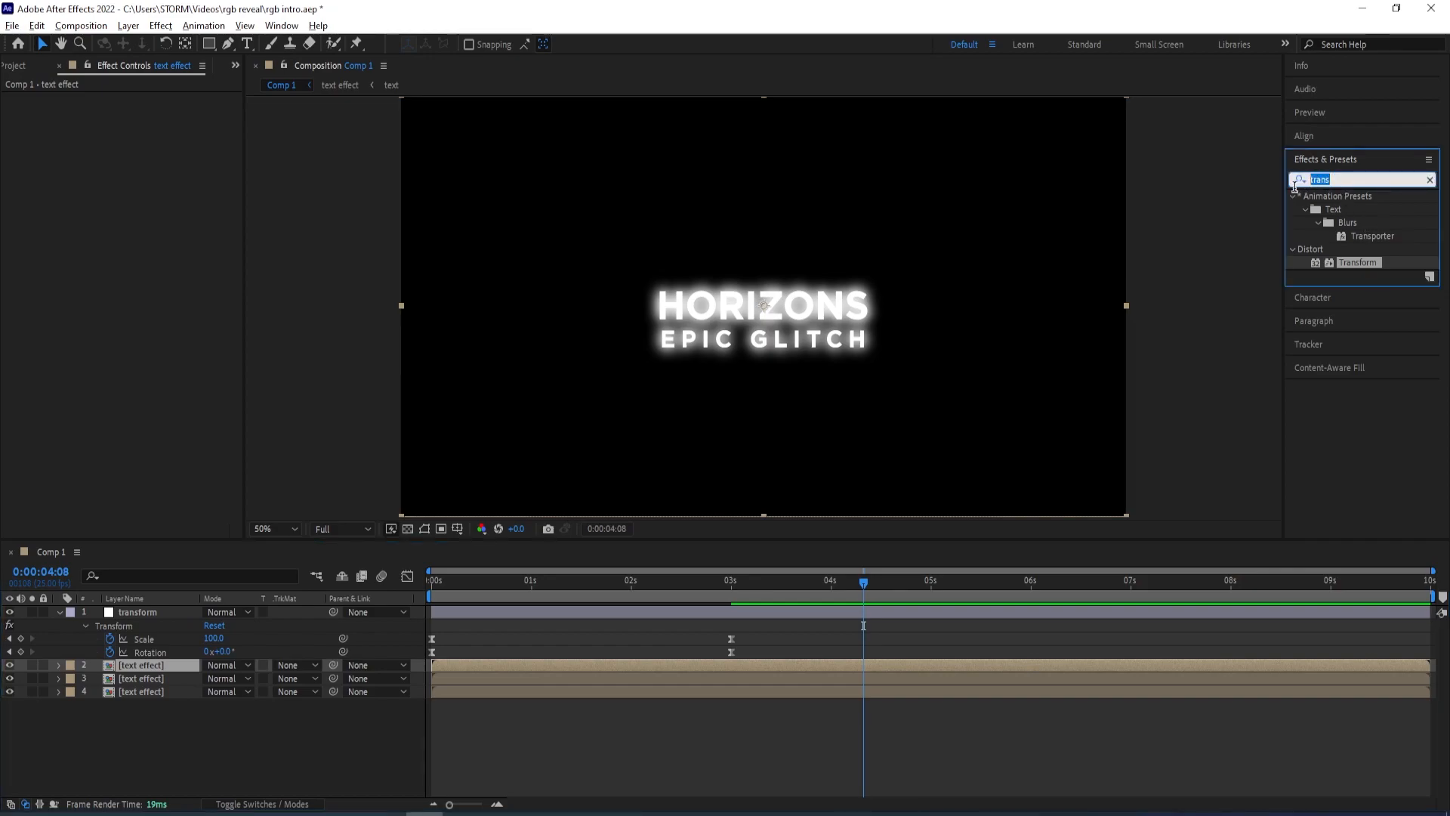
text(shift cha)
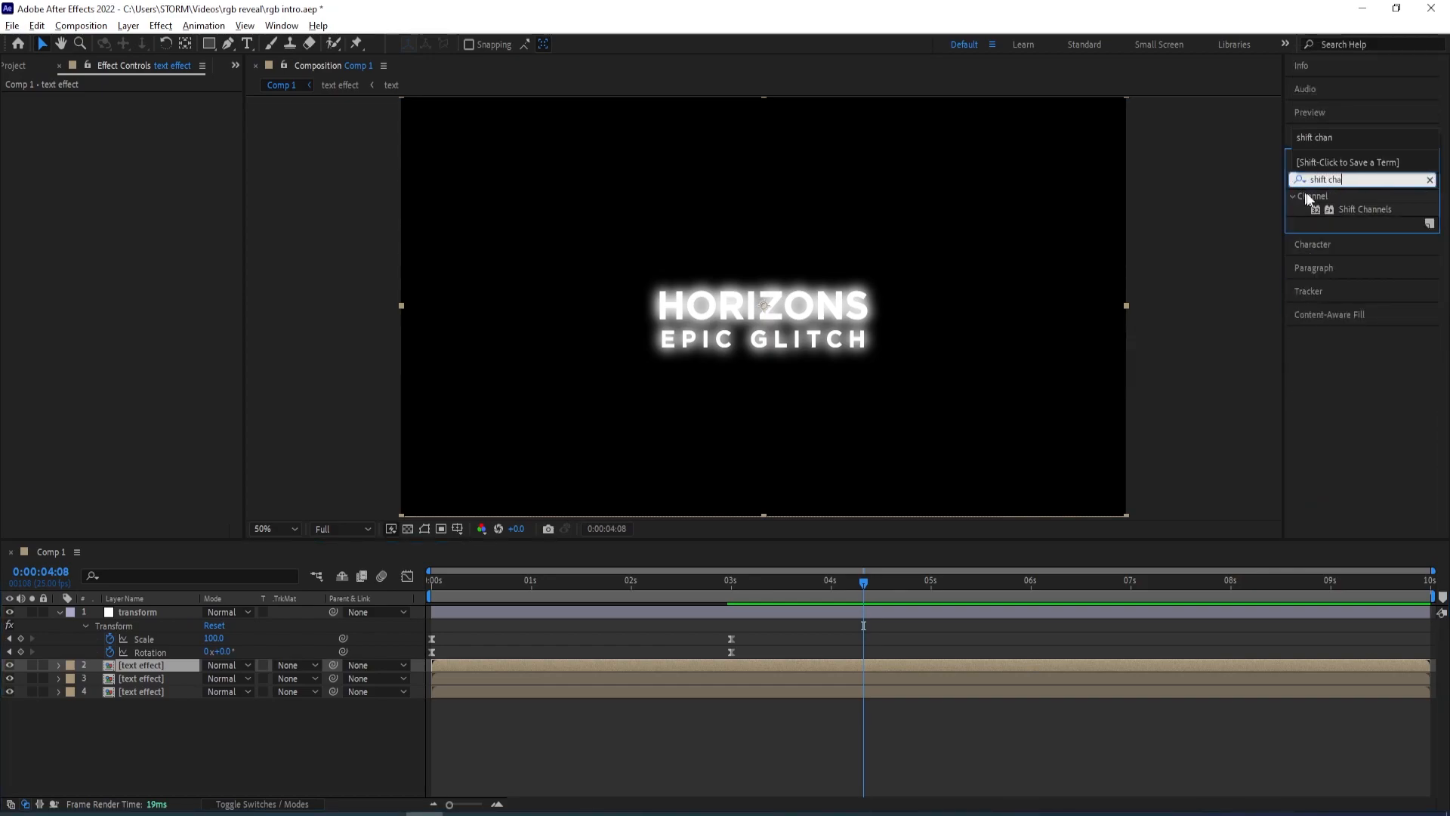
double_click(1366, 210)
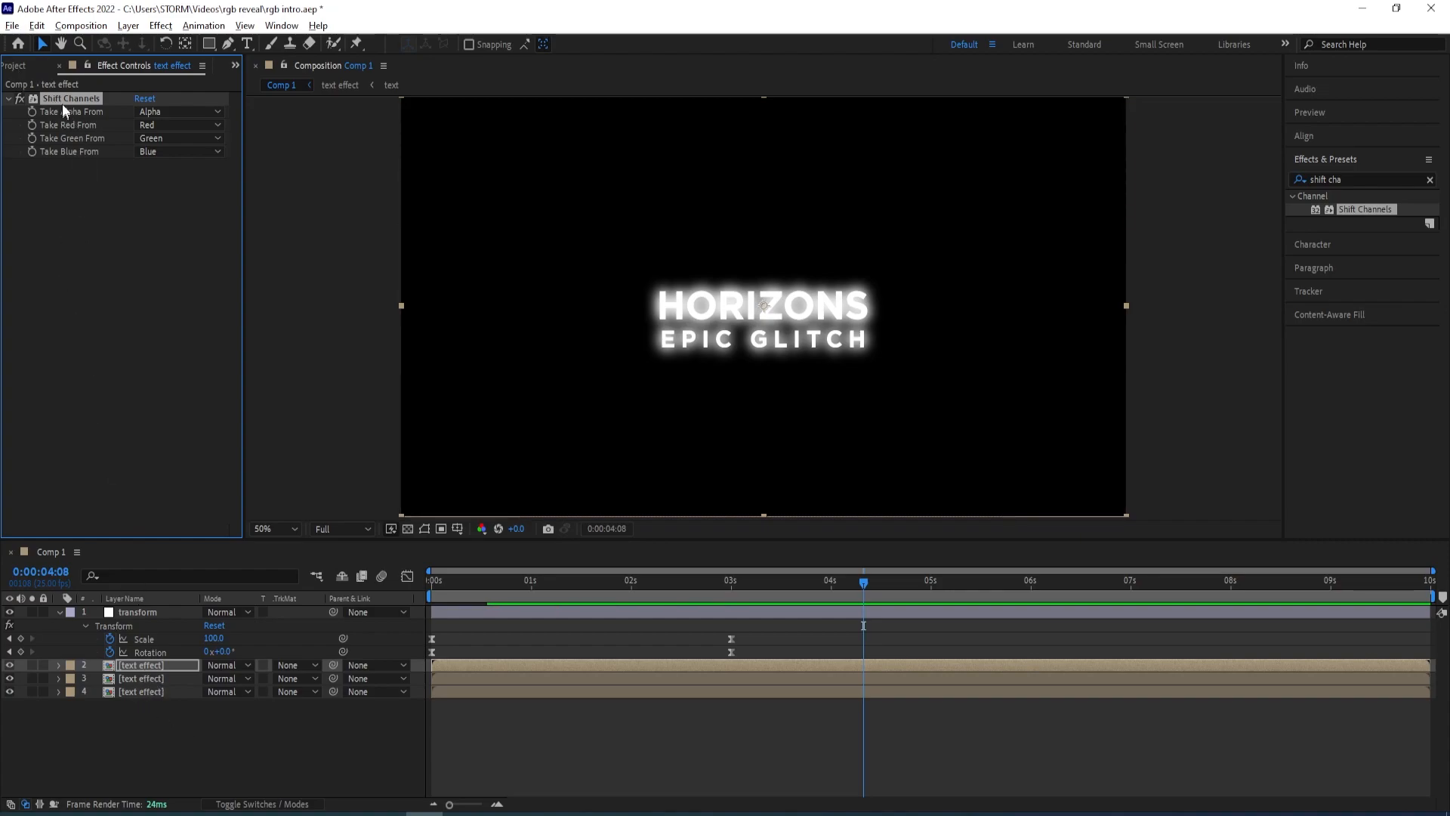
On the bottom text effect copy, set Shift Channels to take Green and Blue from Full Off, leaving only red
click(151, 678)
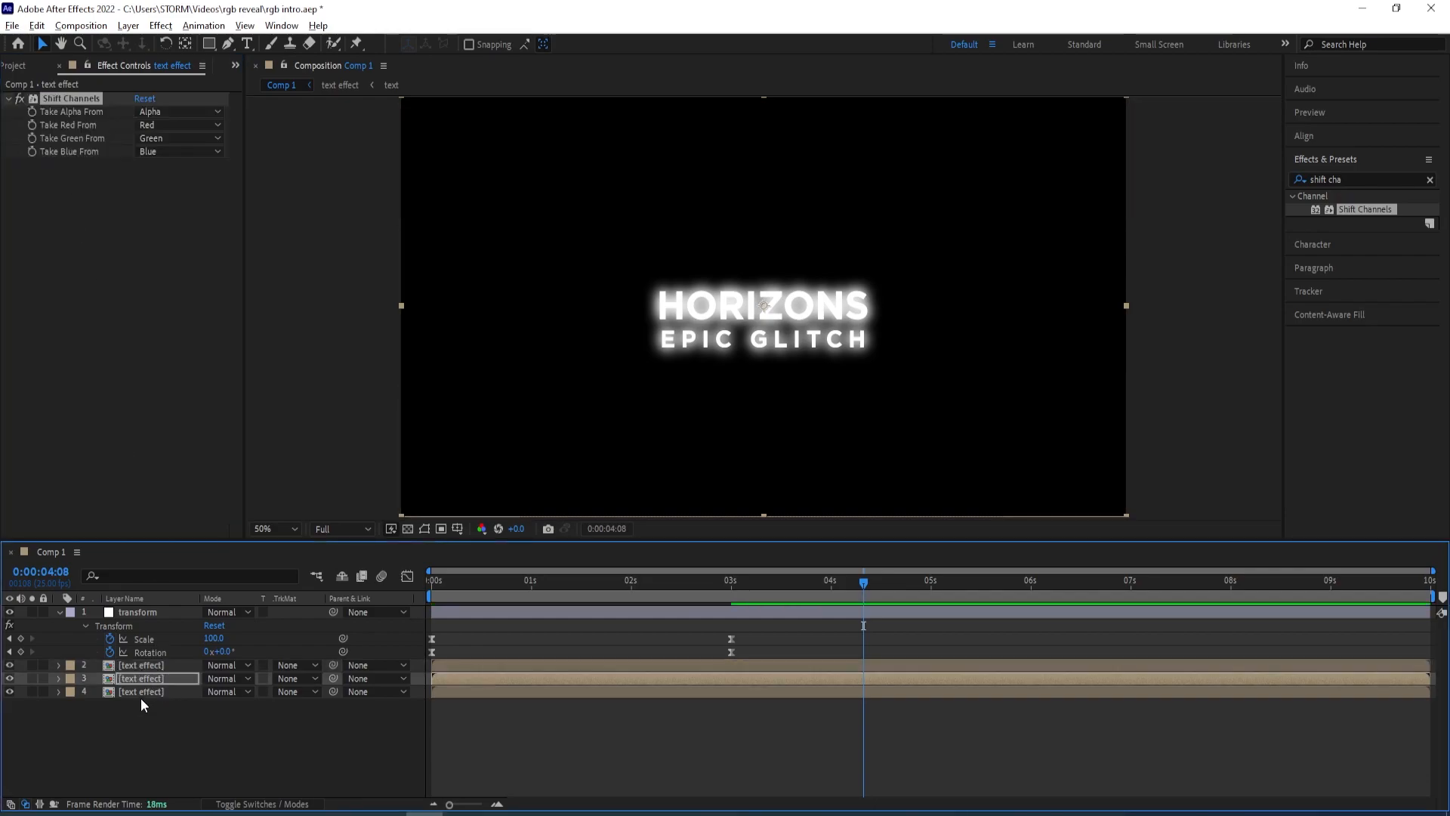
click(141, 692)
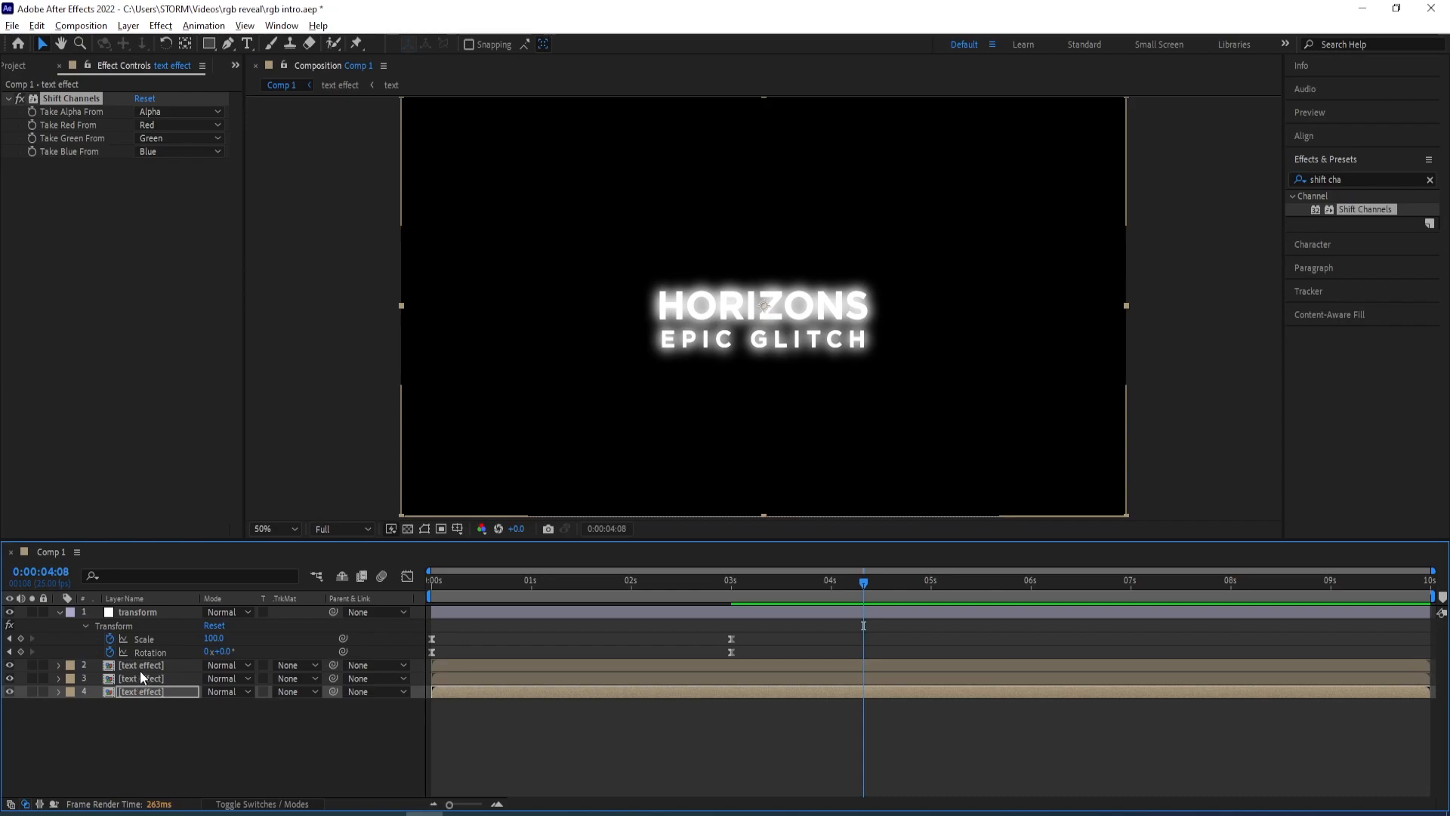
click(139, 665)
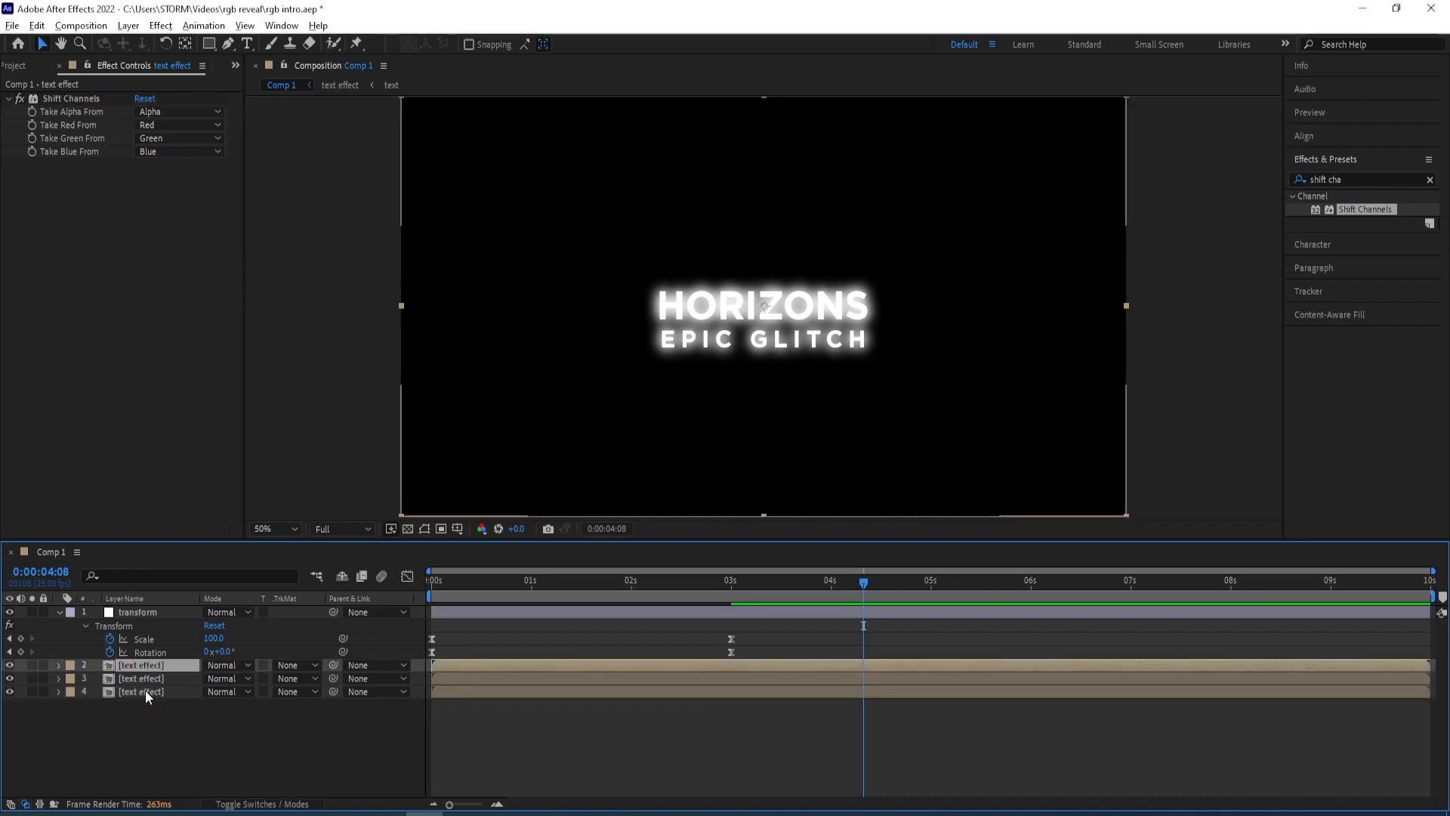
click(145, 691)
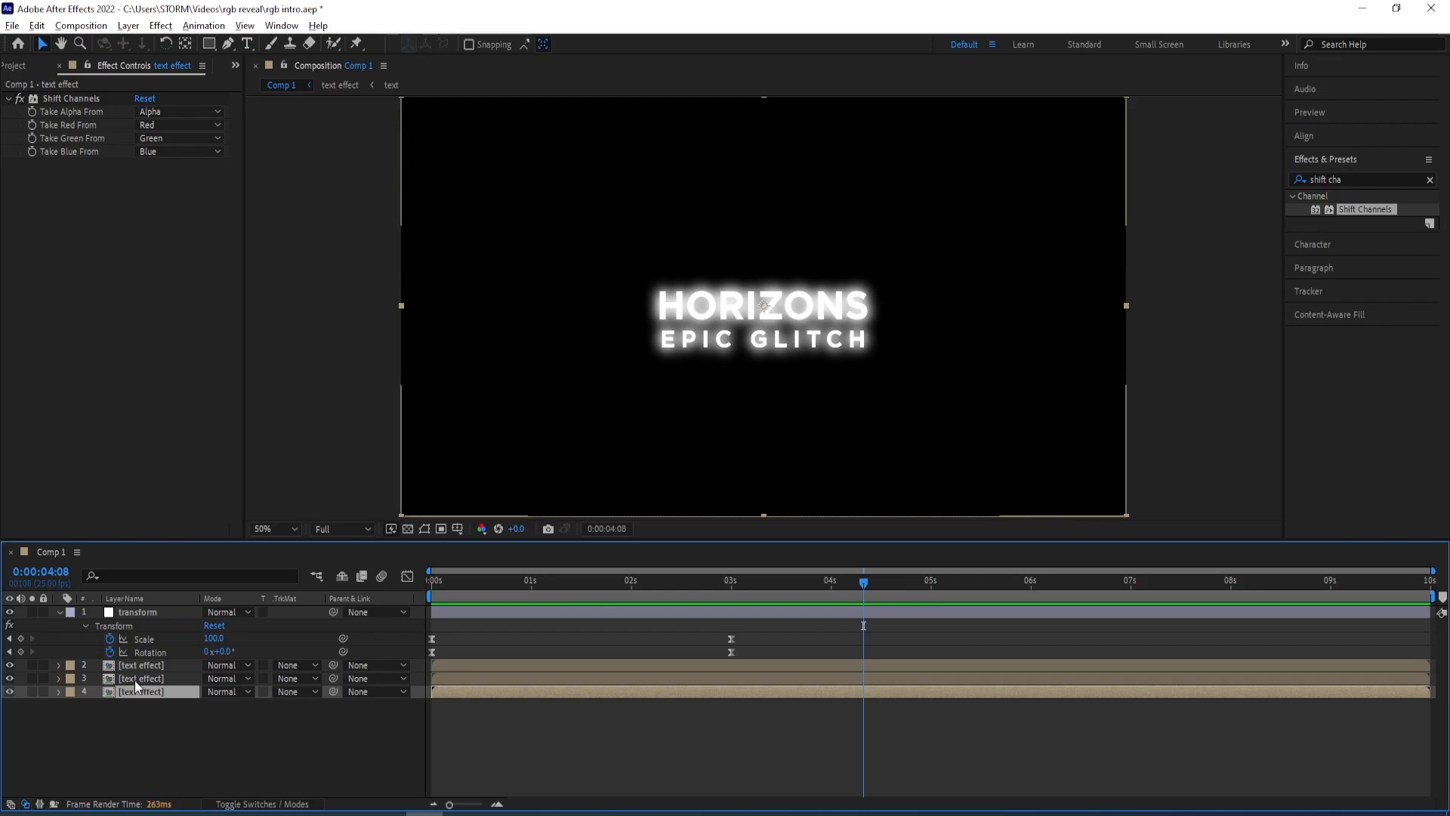
click(142, 682)
click(145, 689)
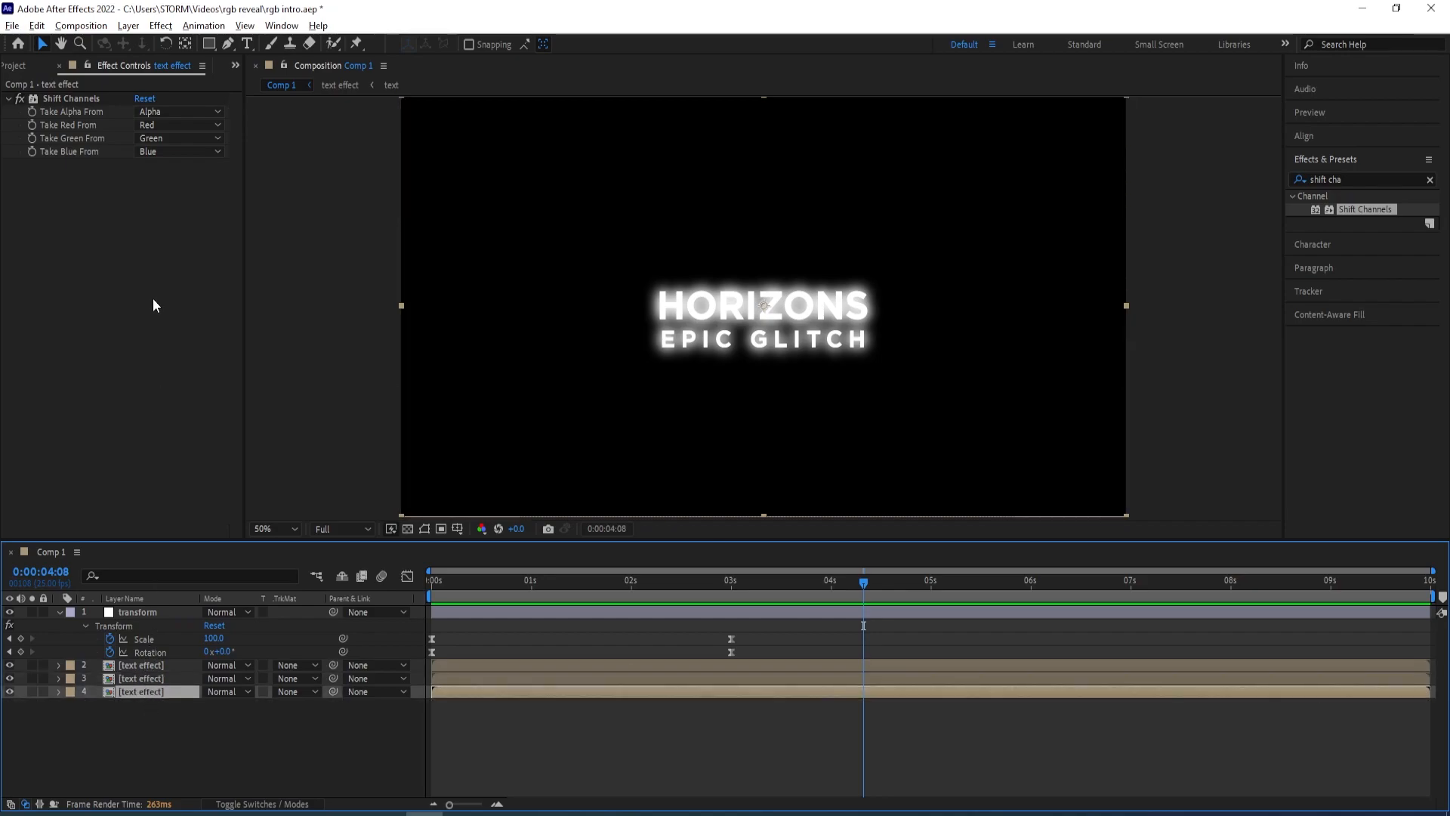
click(154, 123)
click(147, 159)
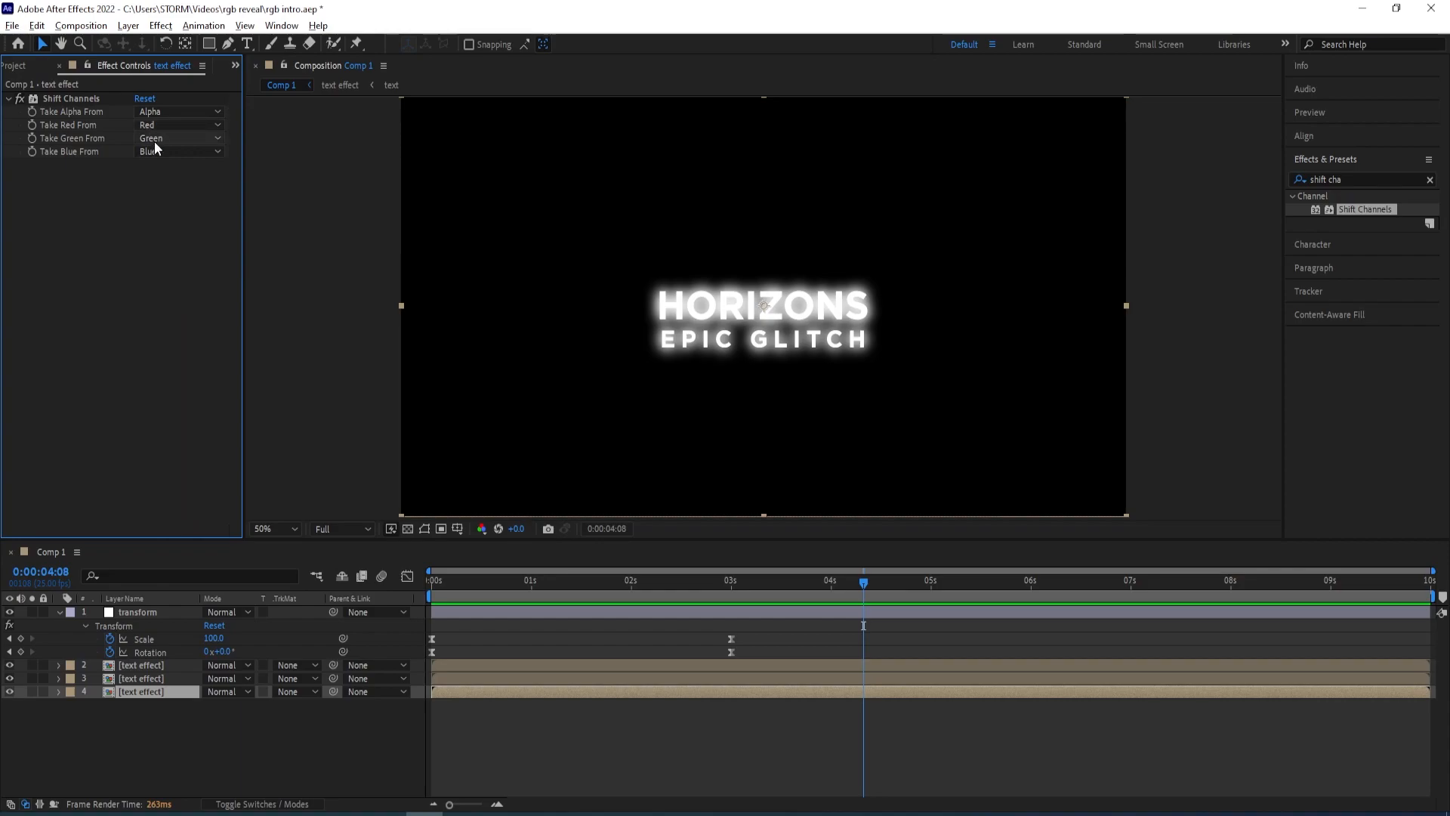
click(155, 139)
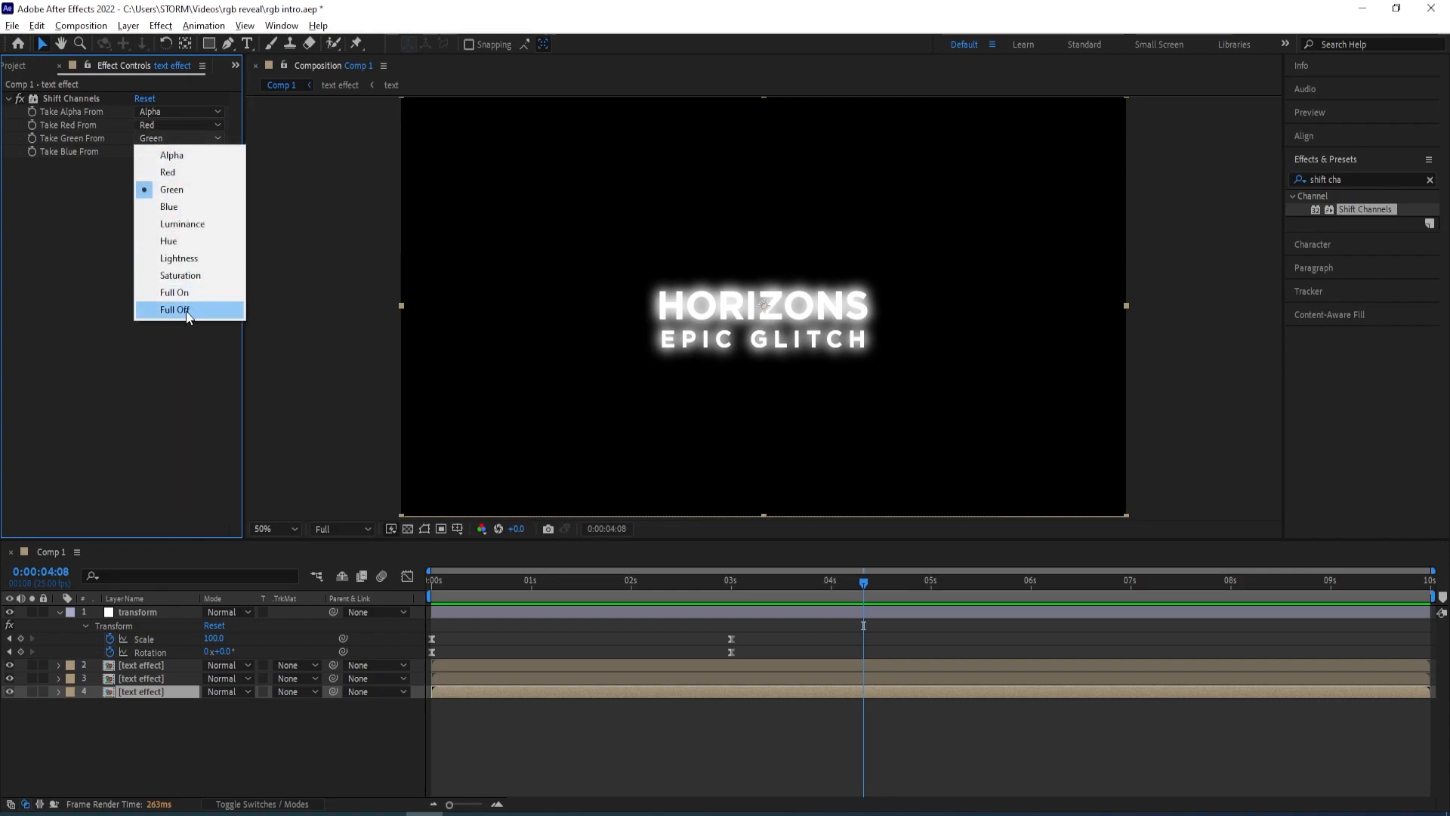
click(186, 315)
click(155, 151)
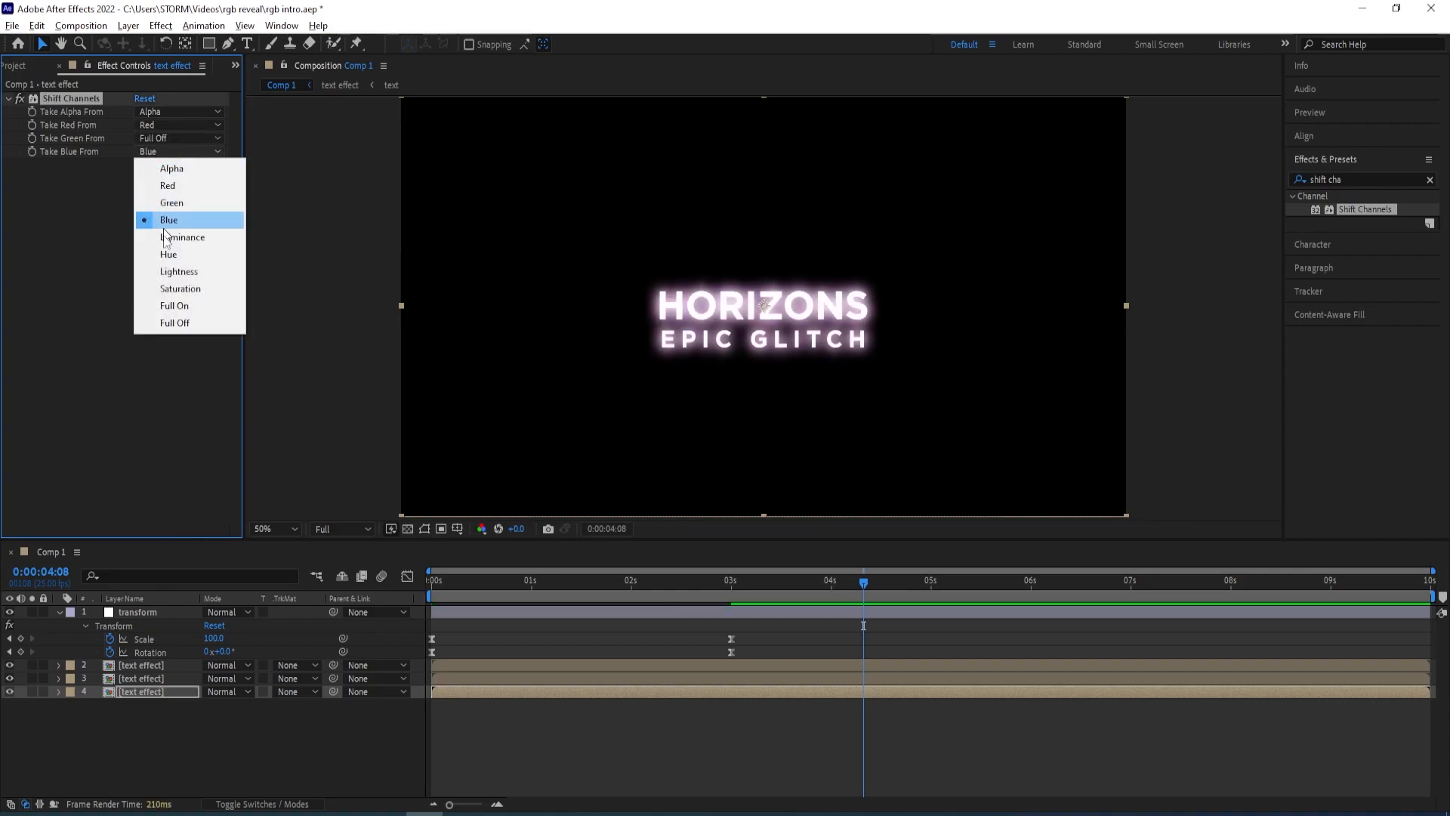
click(179, 324)
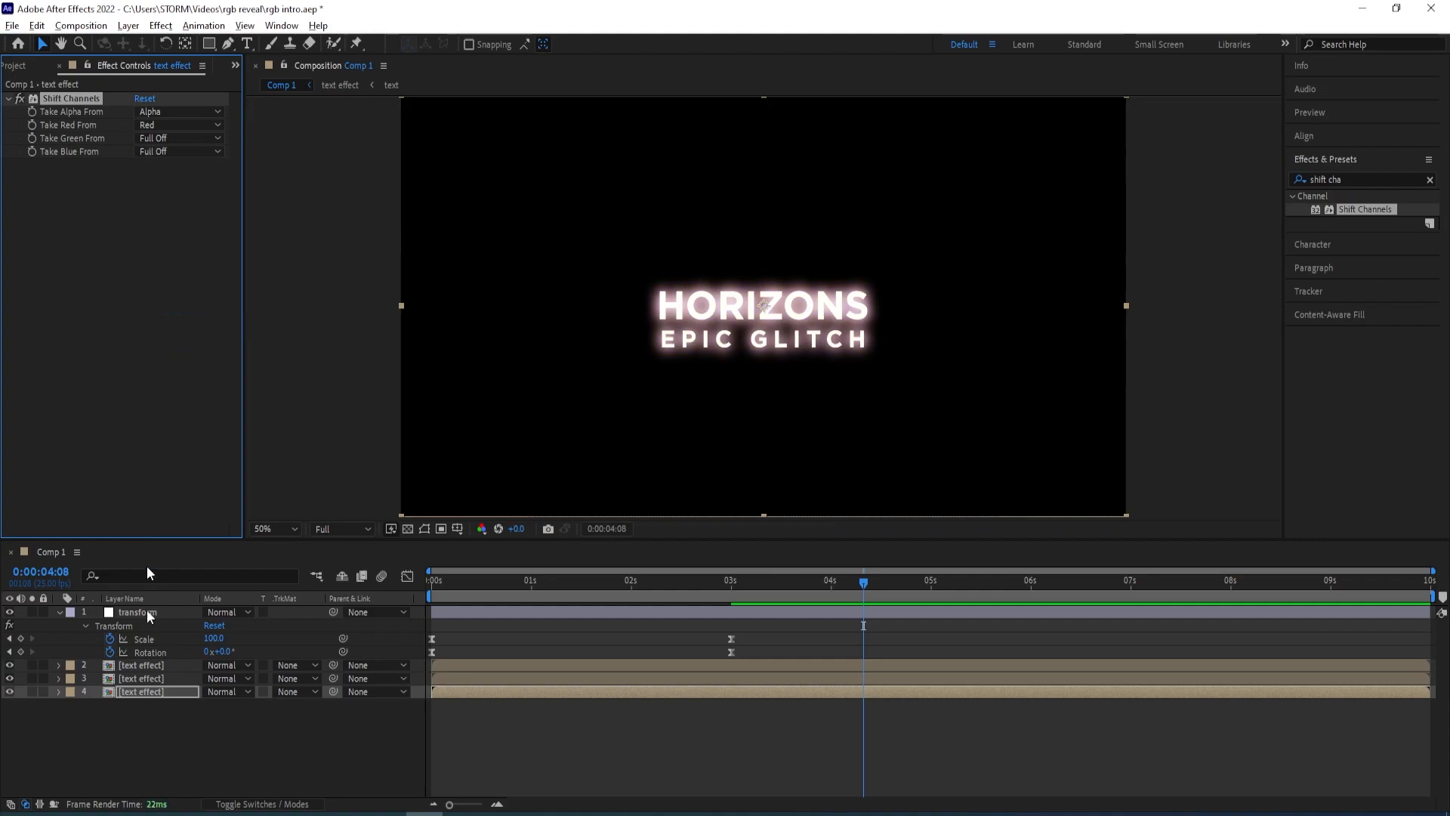
On the middle text effect copy, set Shift Channels to take Red and Blue from Full Off, leaving only green
click(149, 678)
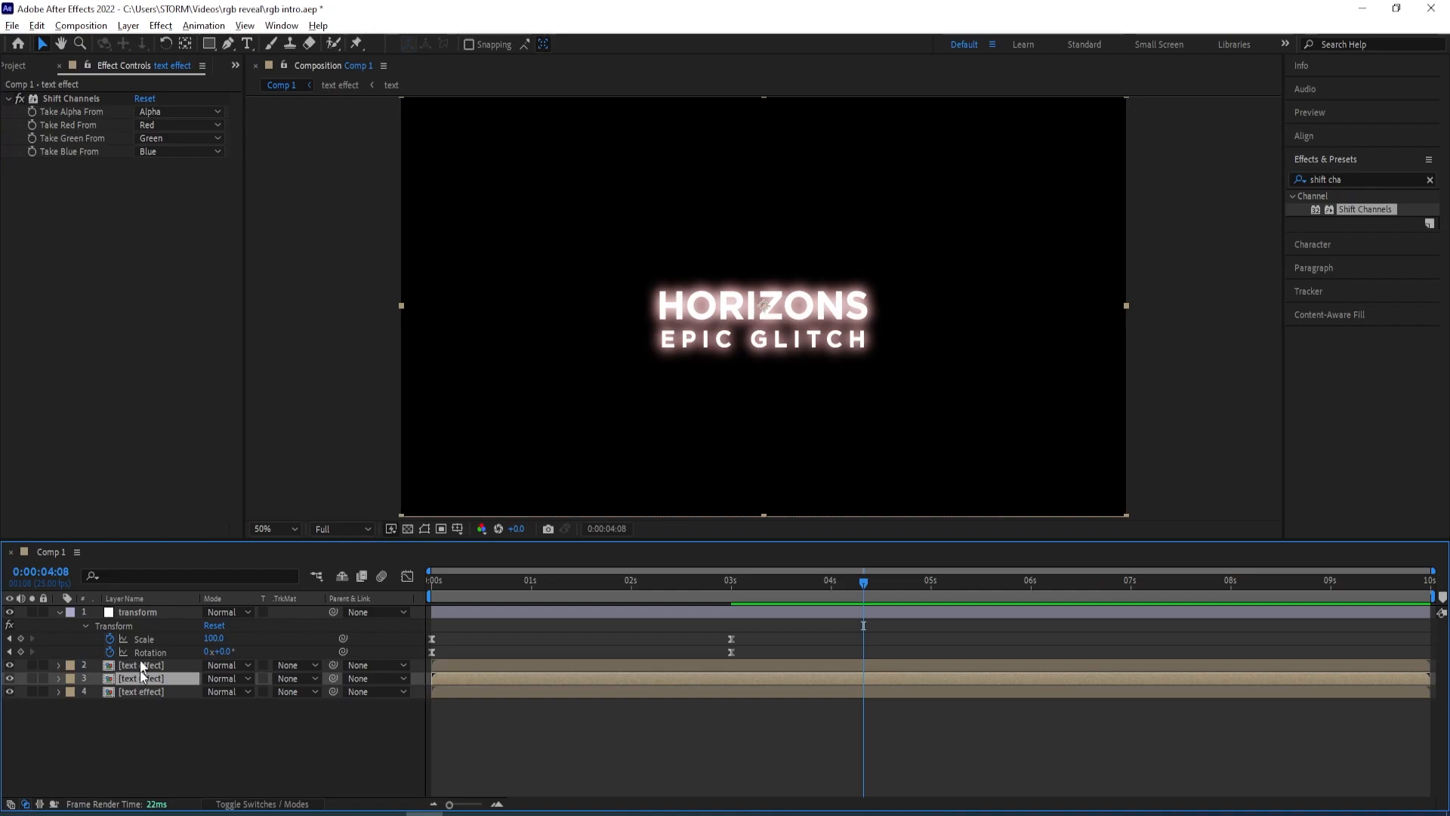
click(166, 125)
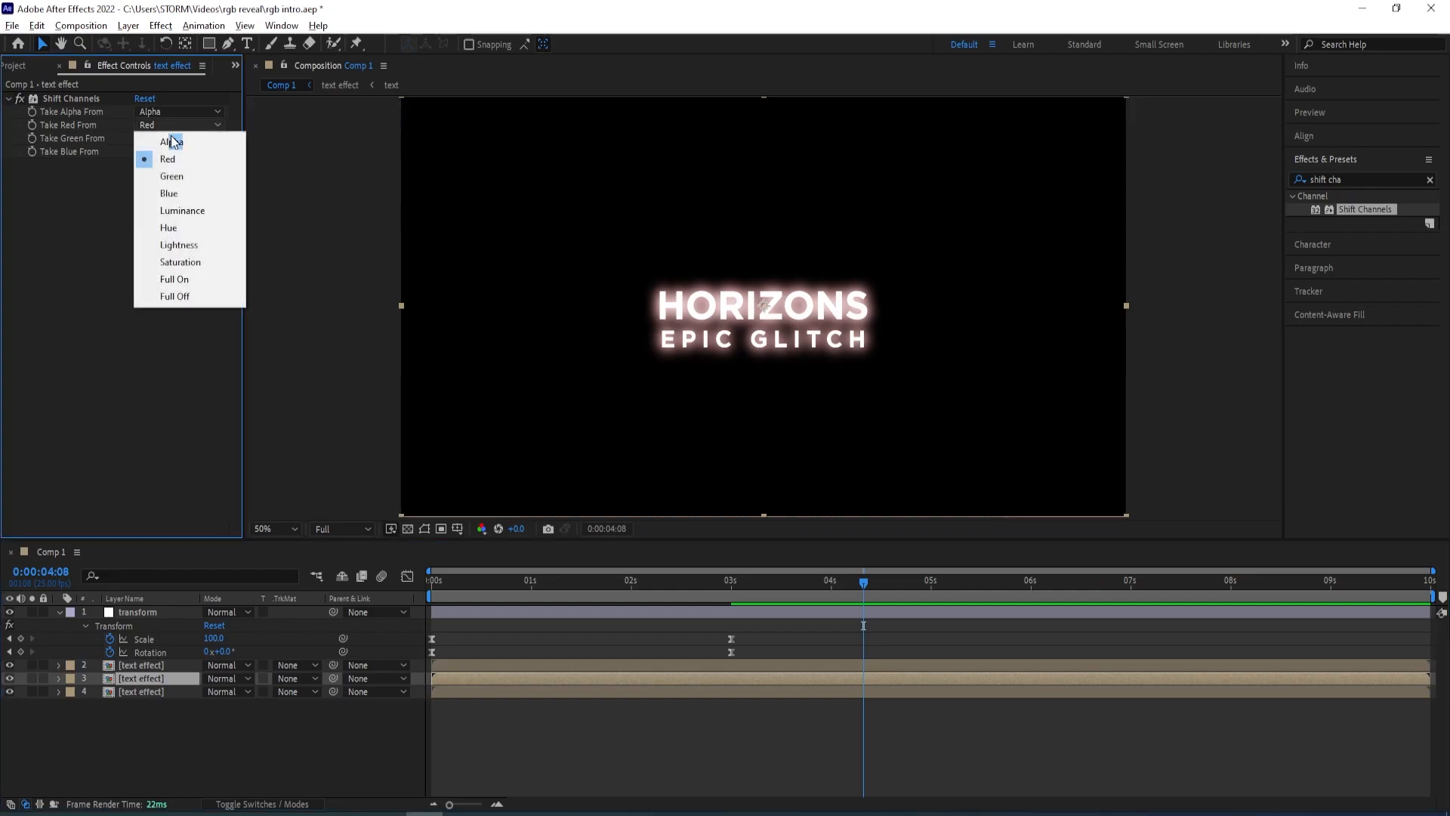
click(174, 297)
click(156, 152)
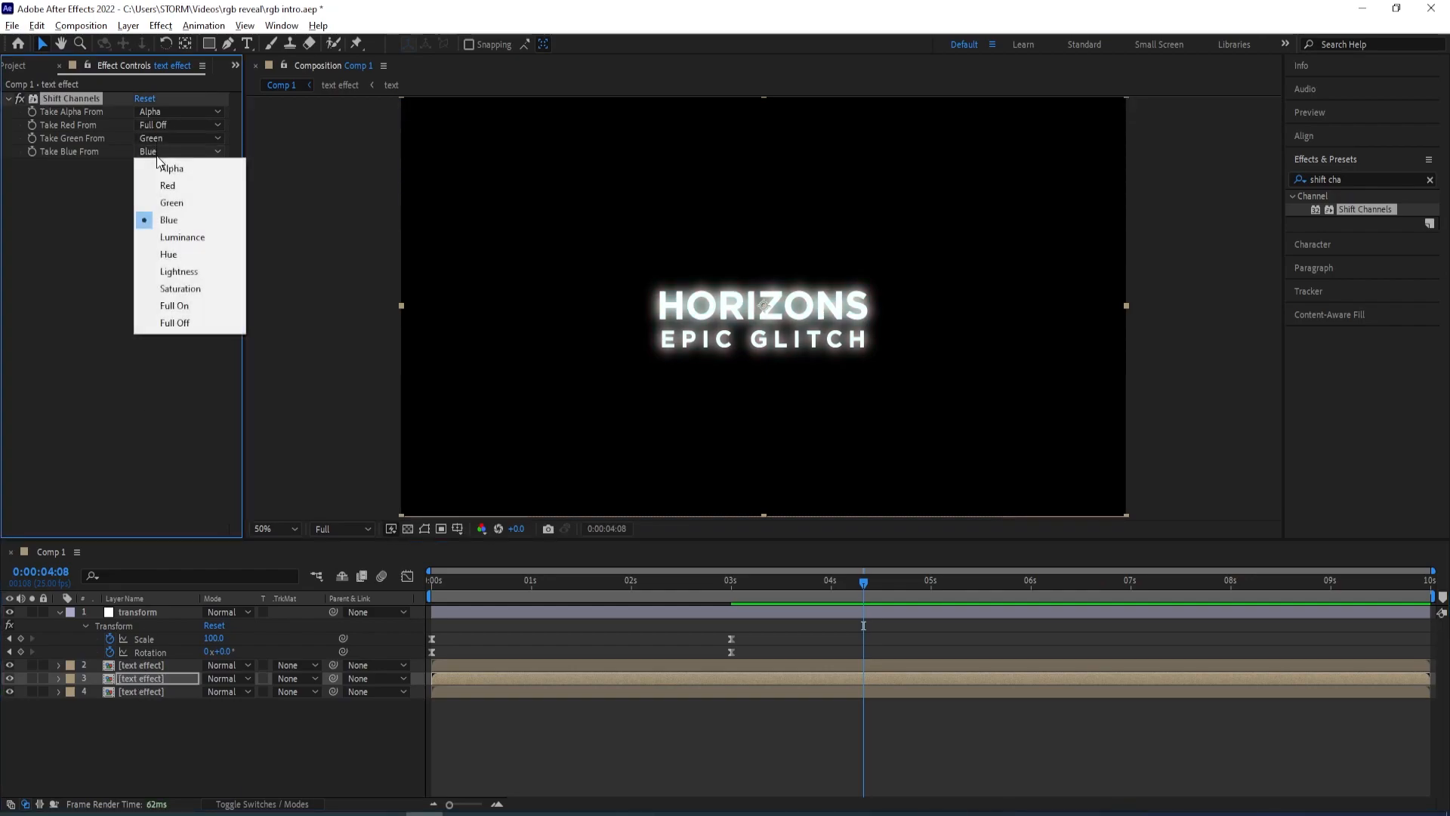
click(172, 323)
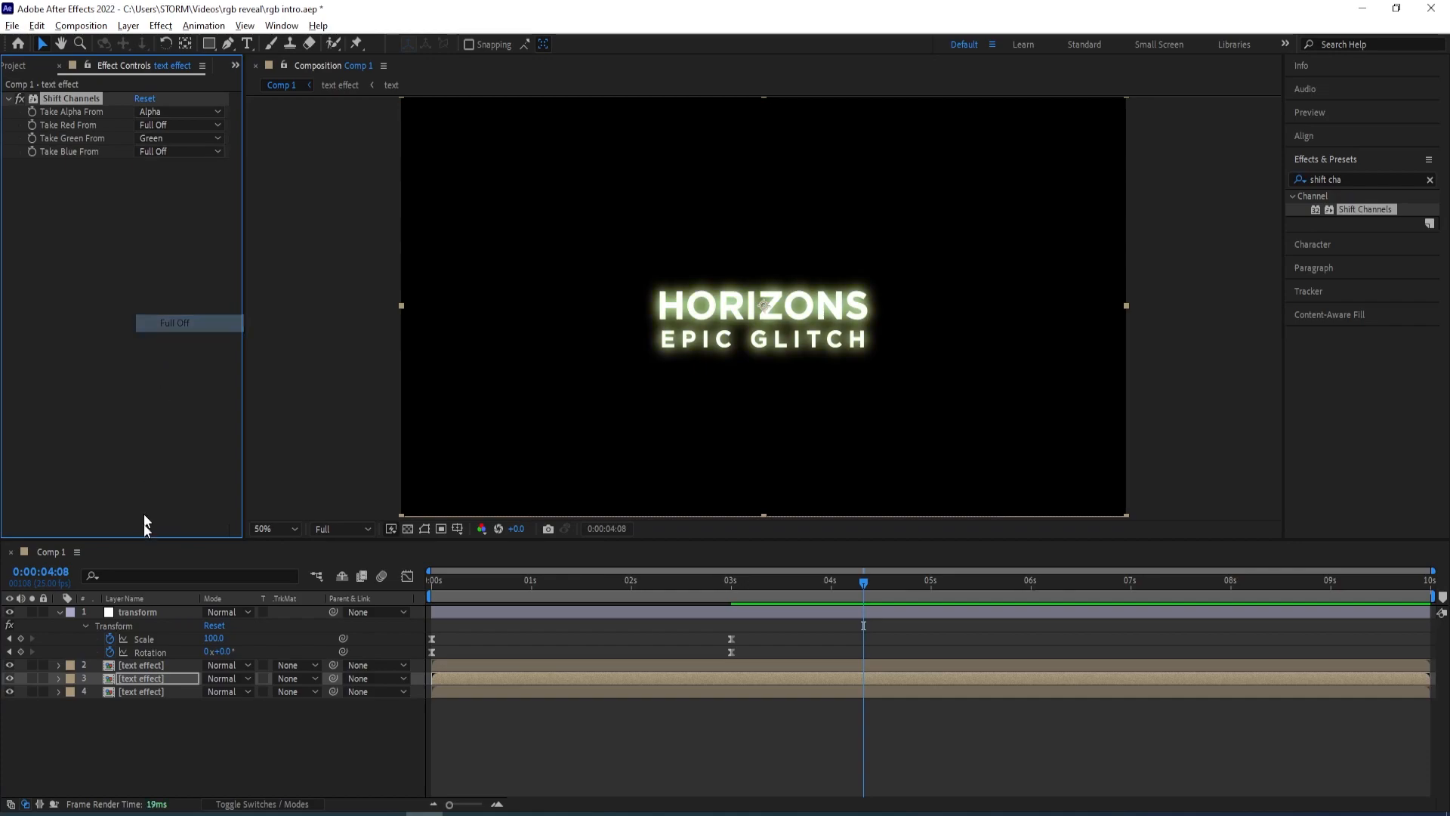
On the top text effect copy, set Shift Channels to take Green and Red from Full Off, leaving only blue
click(140, 665)
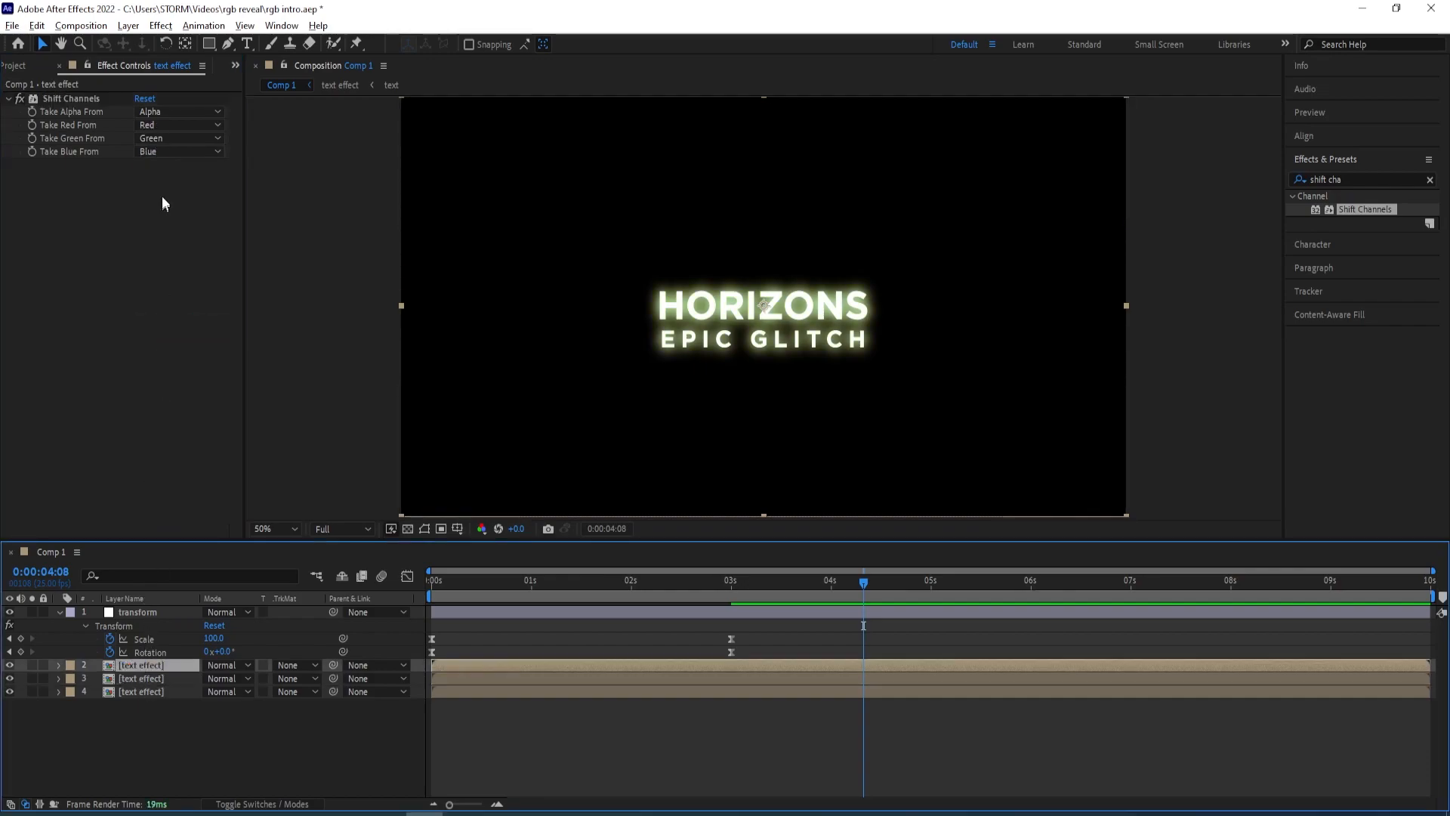
click(158, 139)
click(180, 310)
click(160, 125)
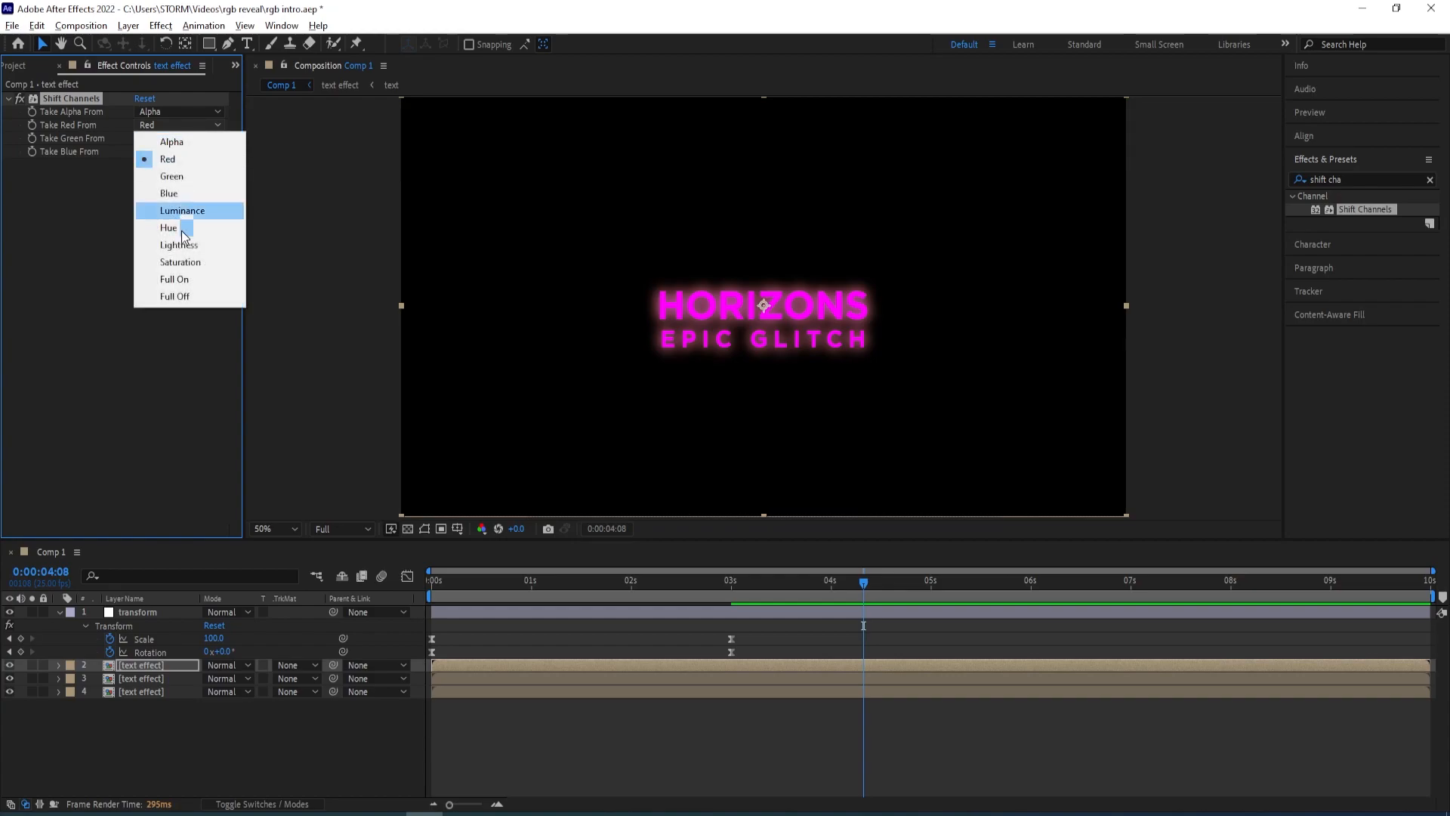
click(182, 299)
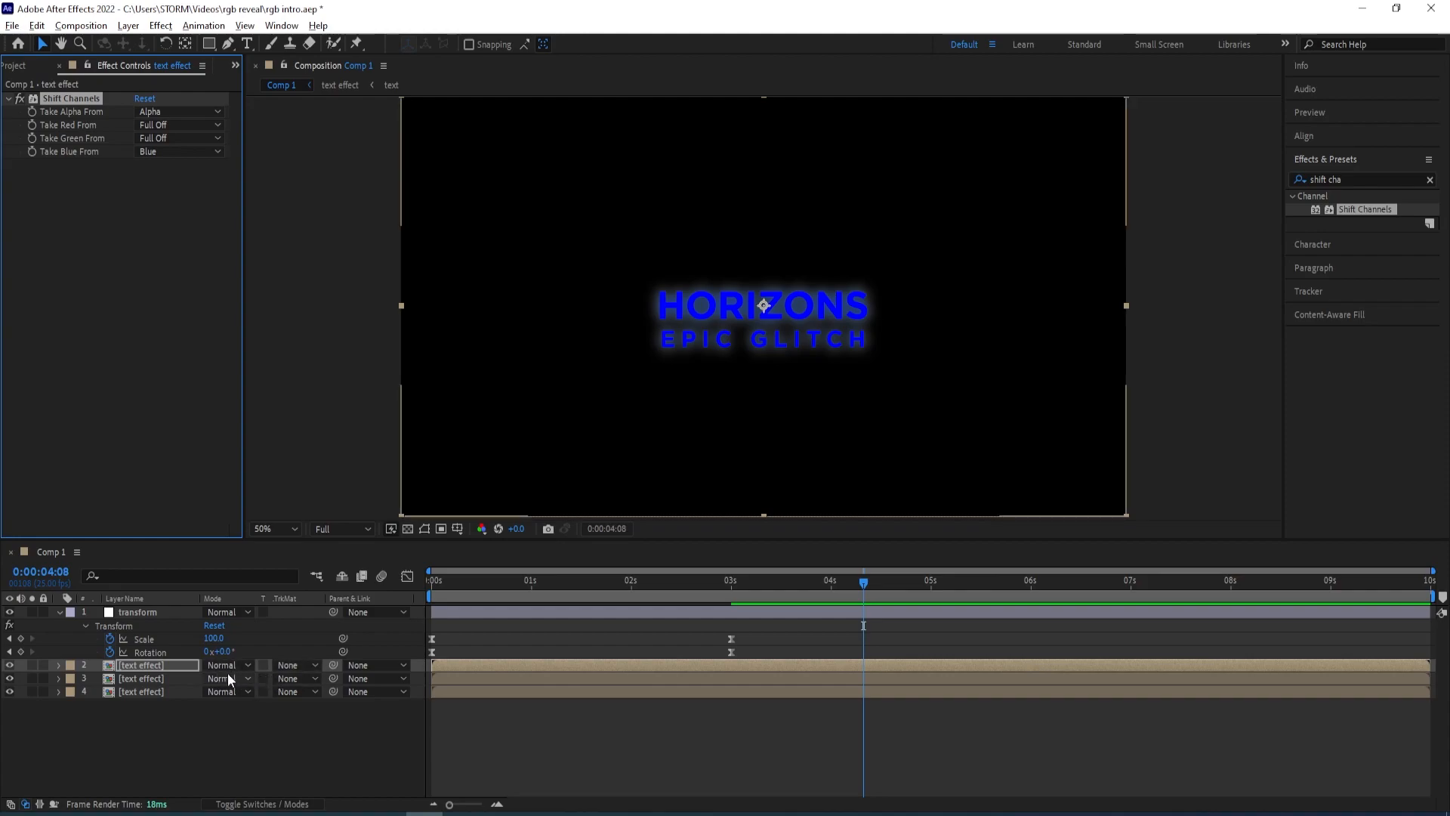
Set the blending mode of the top two text effect layers to Add
click(225, 665)
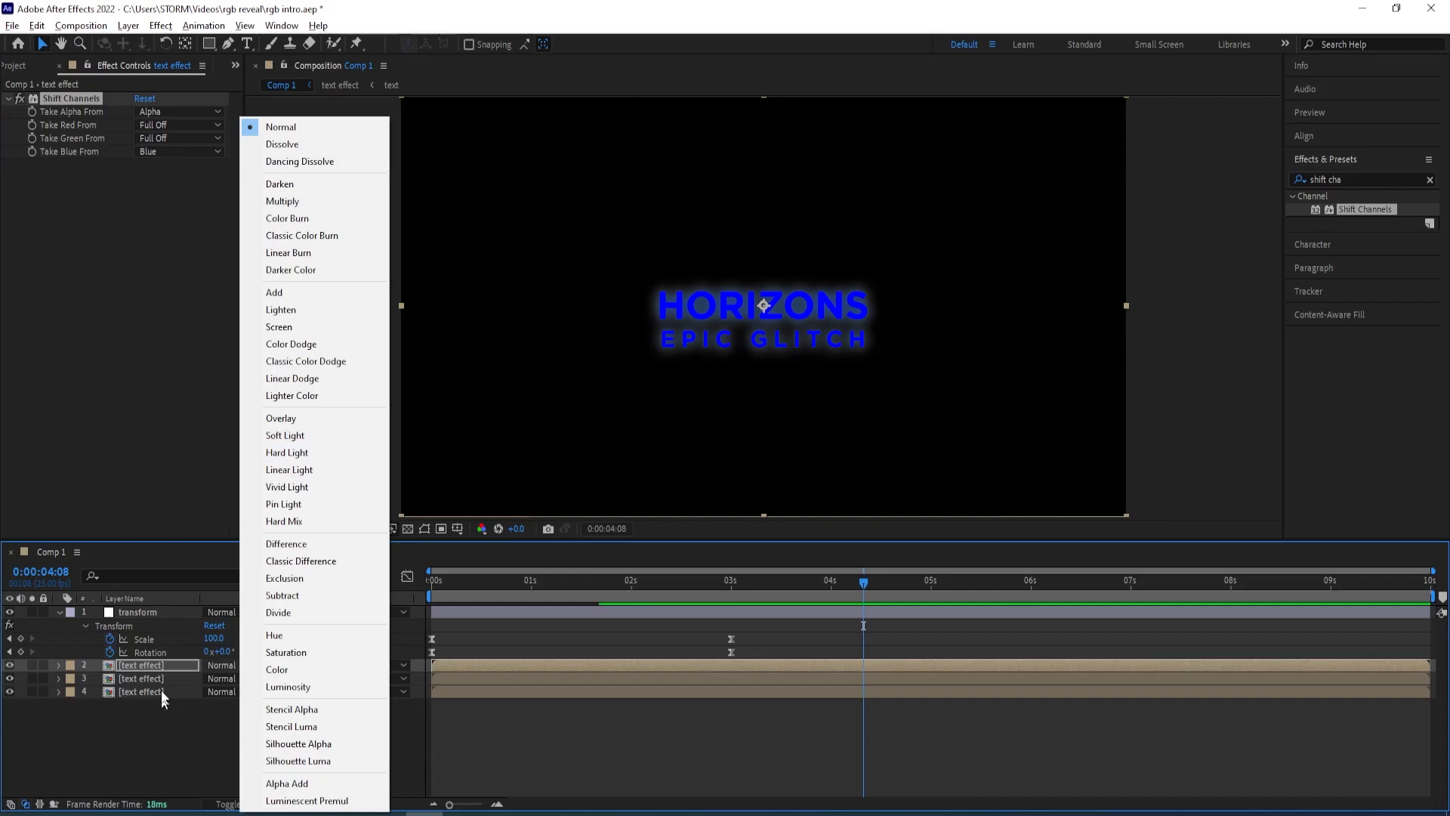
click(162, 668)
shift+click(161, 675)
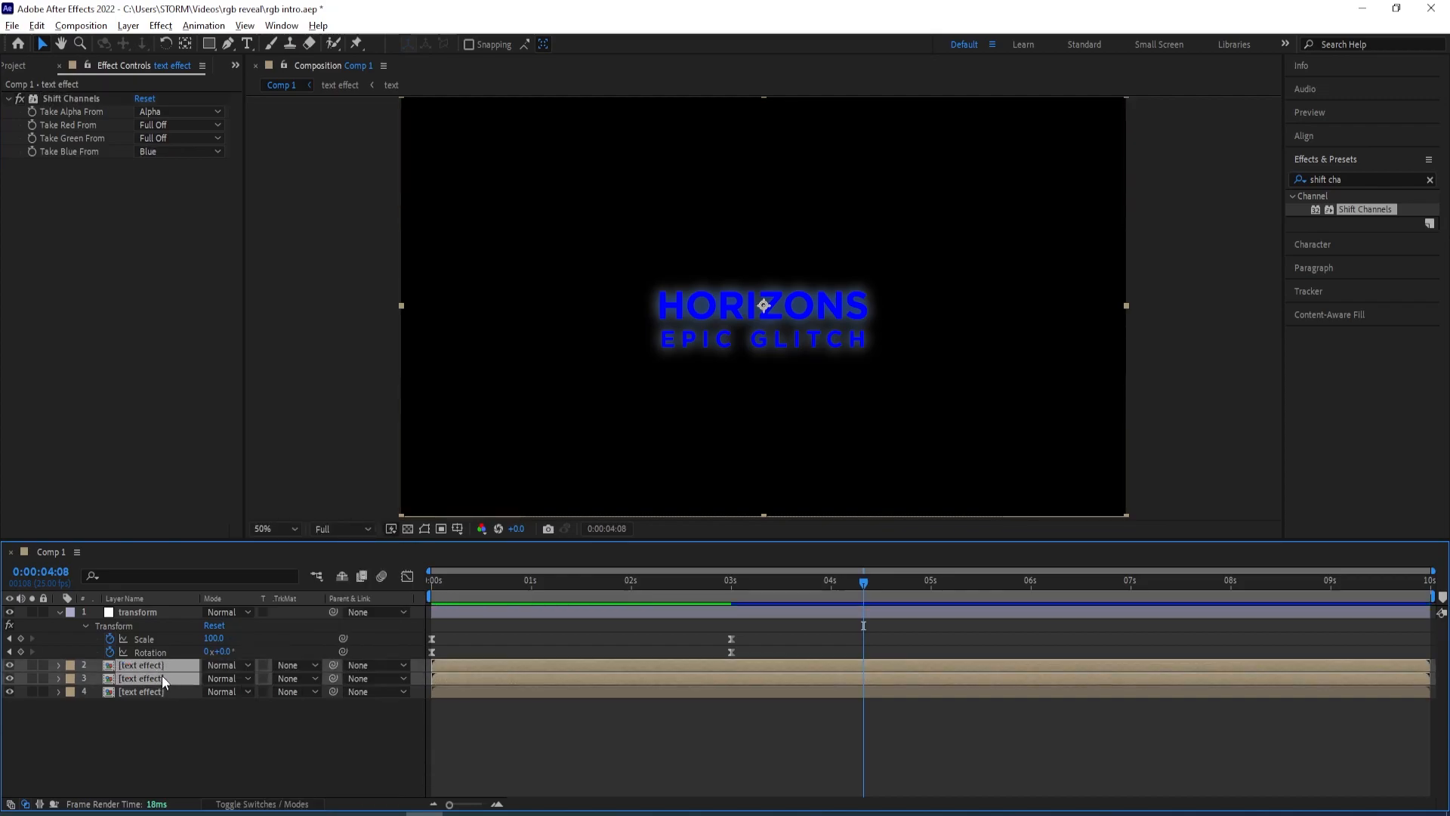
click(212, 669)
click(281, 293)
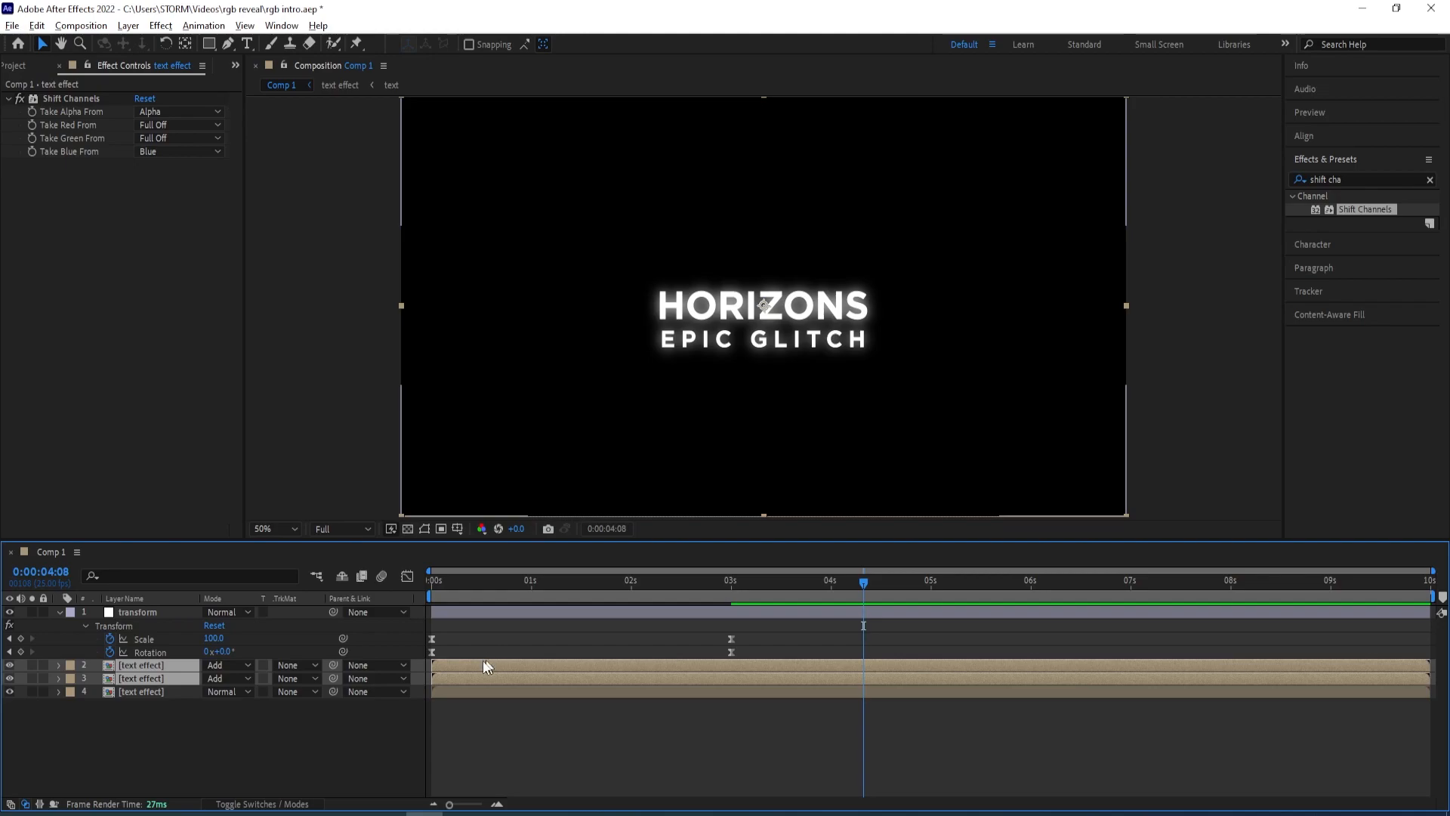
click(258, 746)
click(140, 681)
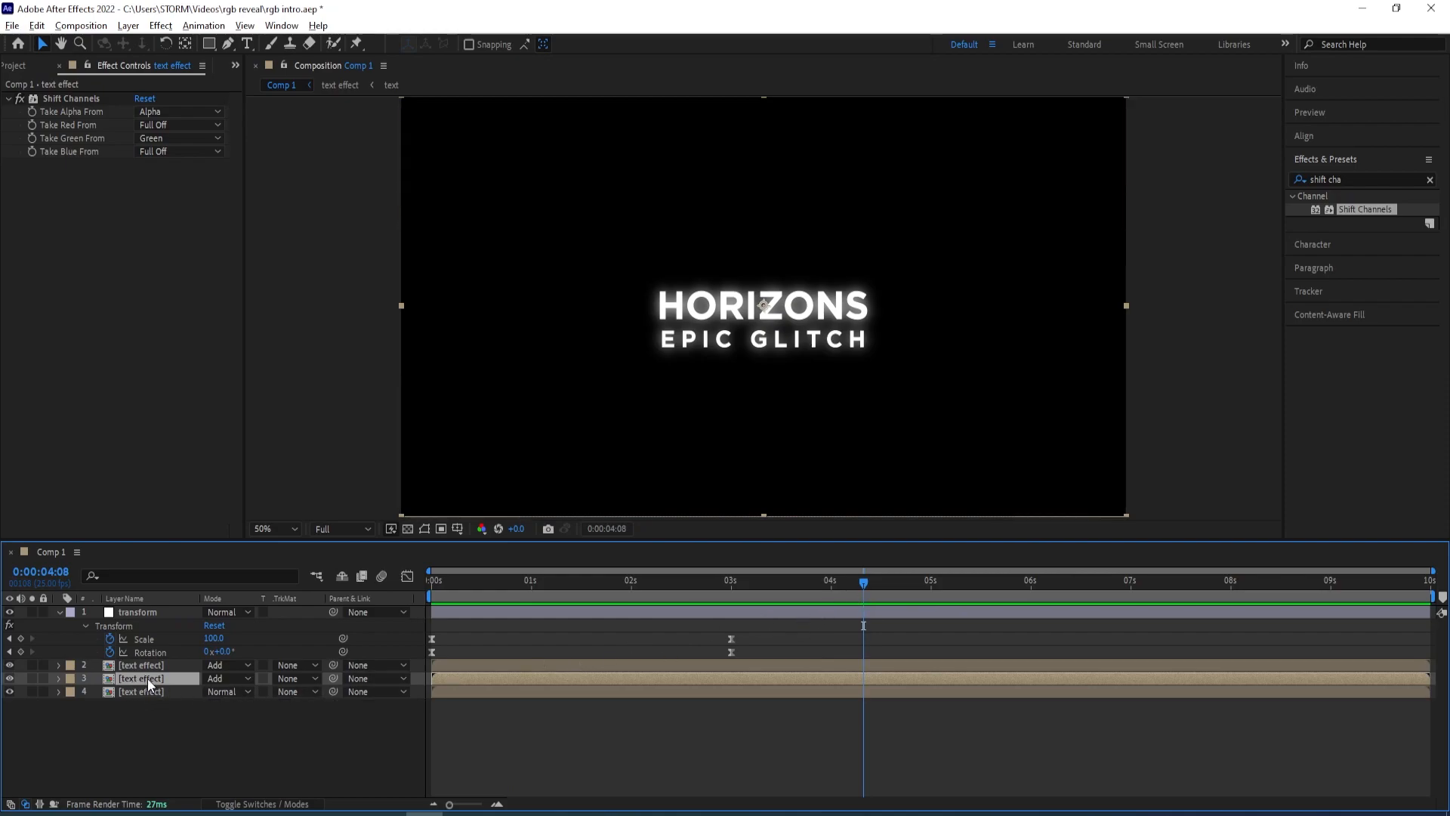
Offset the middle copy one frame and the top copy two frames later in time
drag(864, 582, 514, 609)
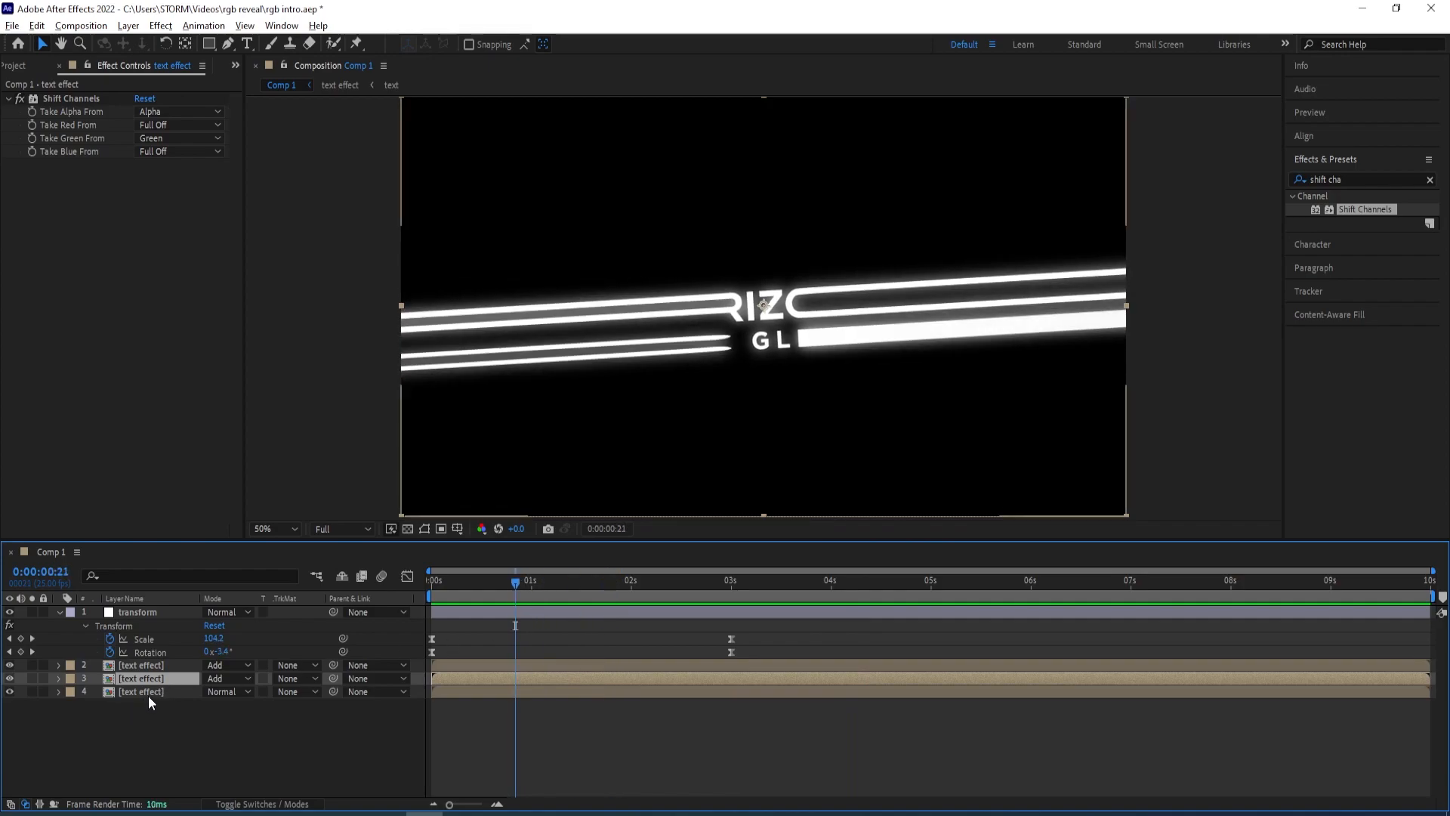
drag(501, 584, 484, 583)
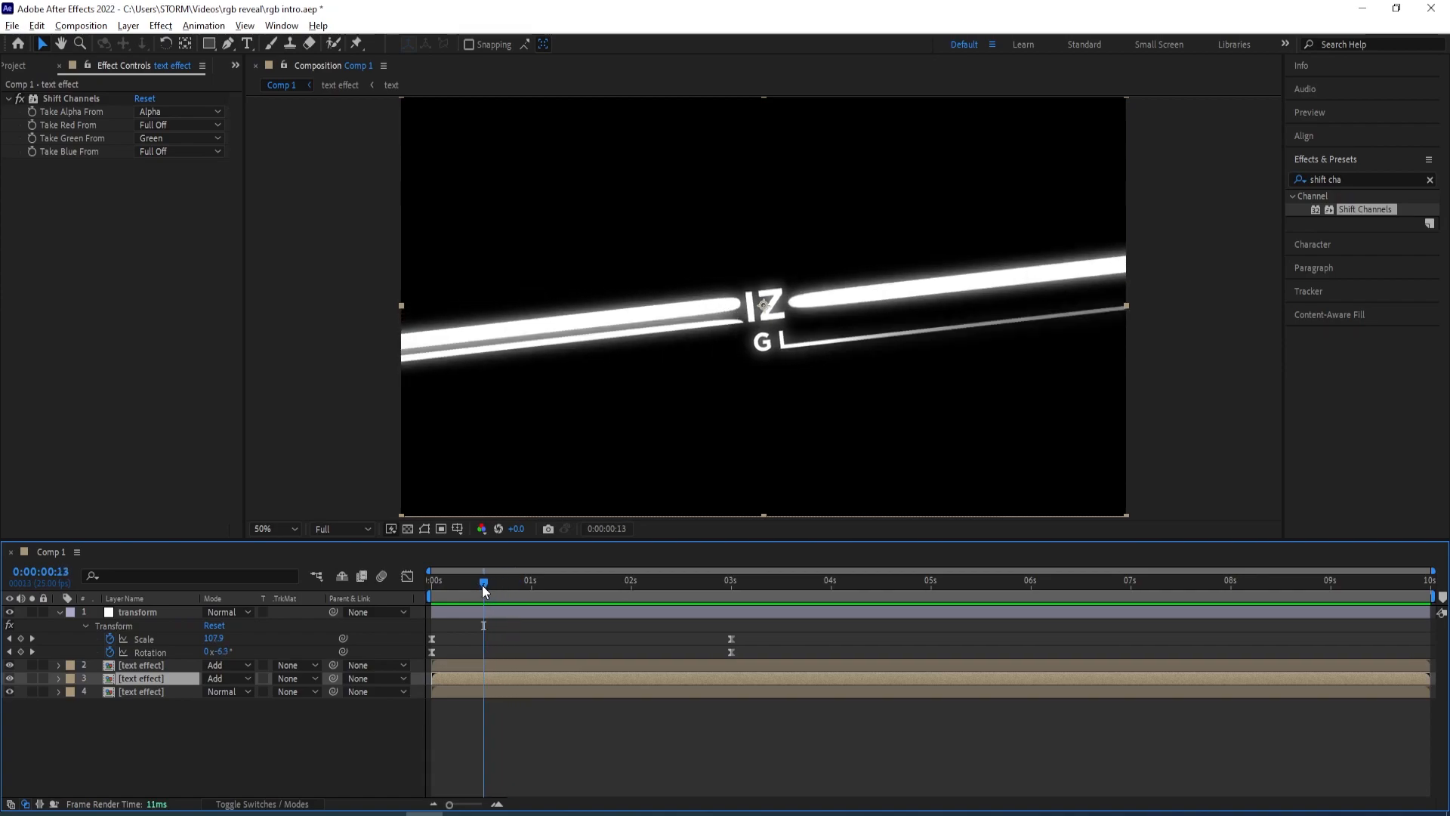
key(alt+Page_Down)
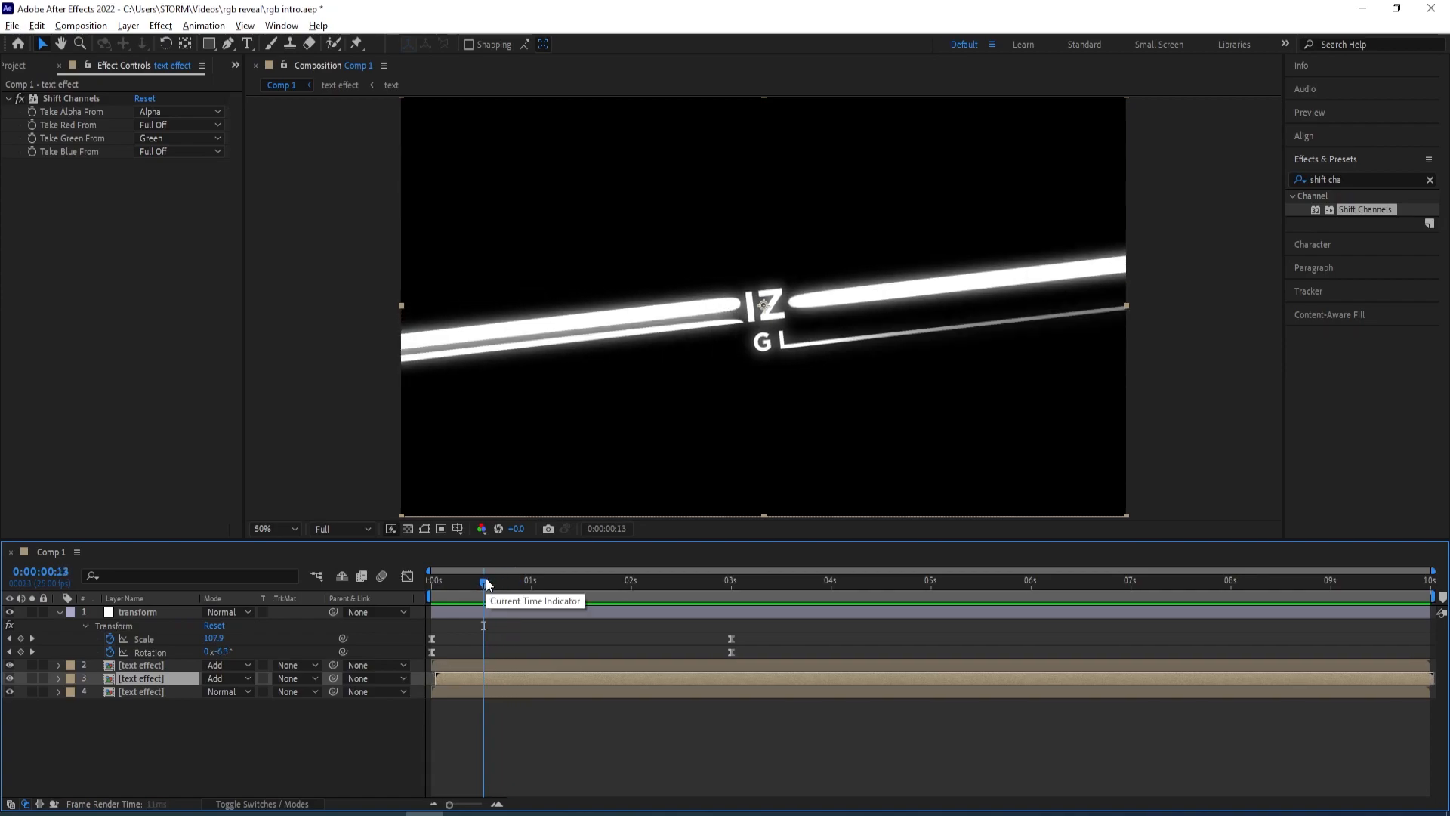
click(149, 665)
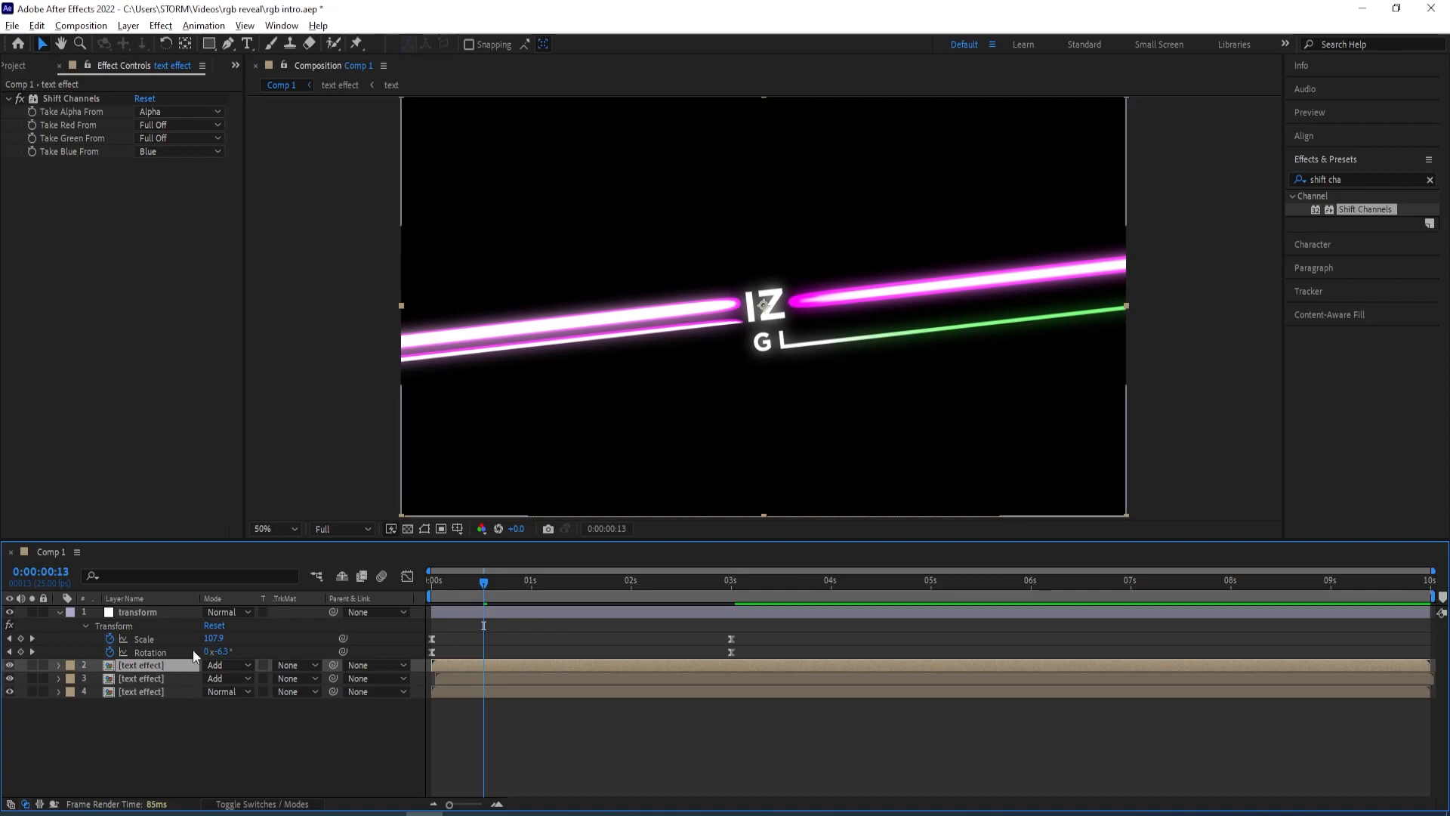
key(alt+Page_Down)
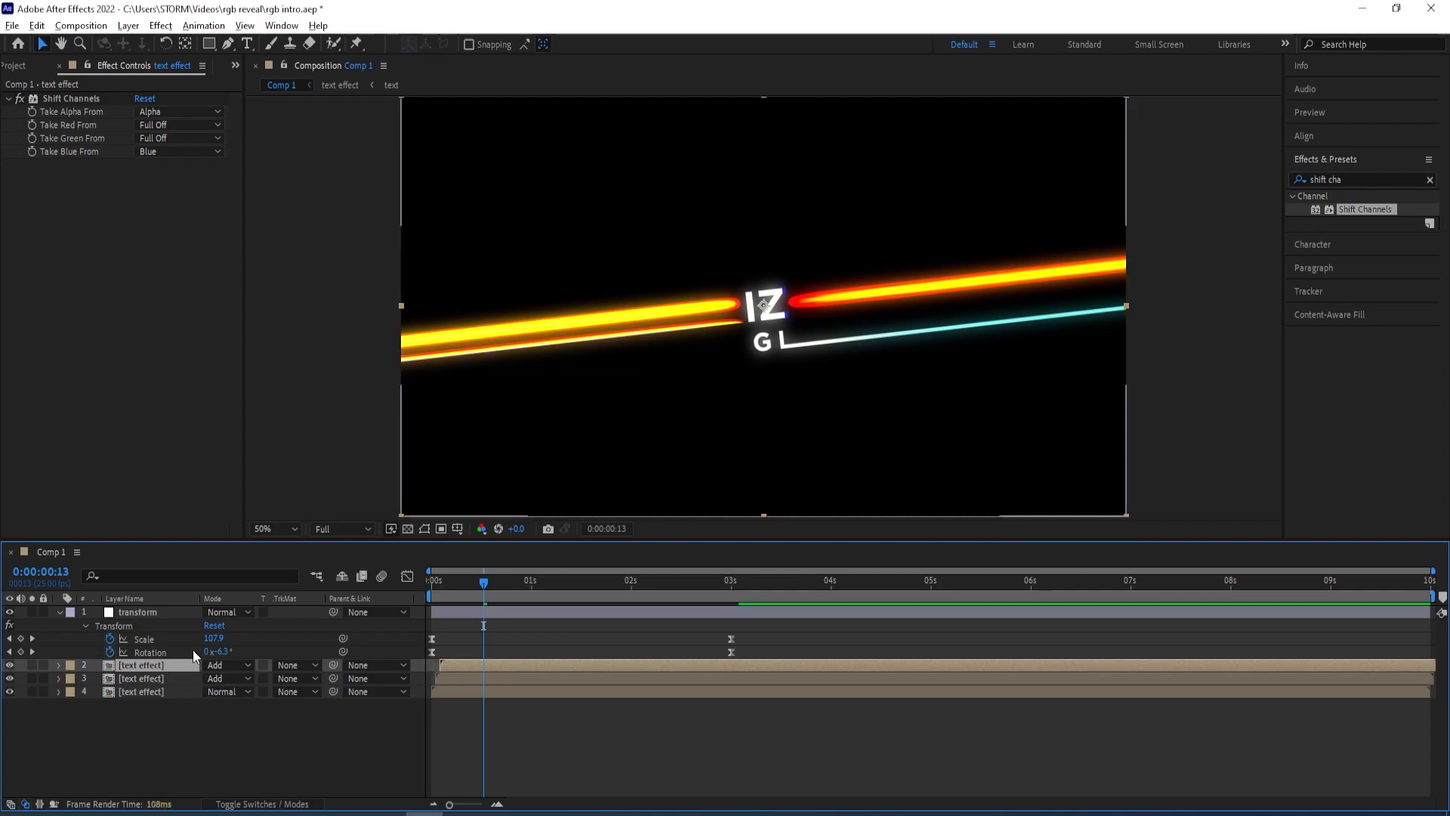
key(Page_Down)
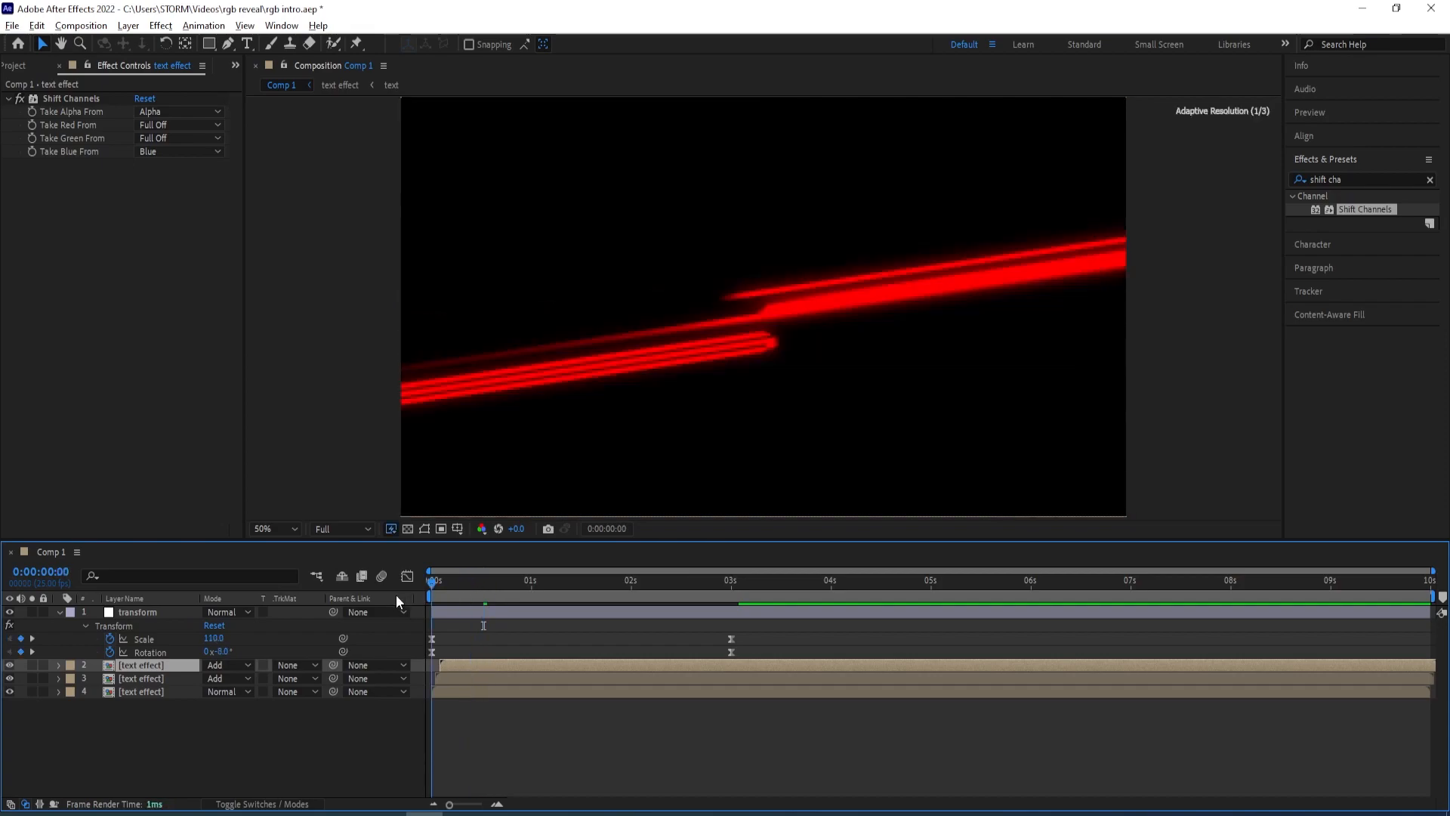
Preview the RGB split animation from the start
drag(497, 605, 420, 655)
key(space)
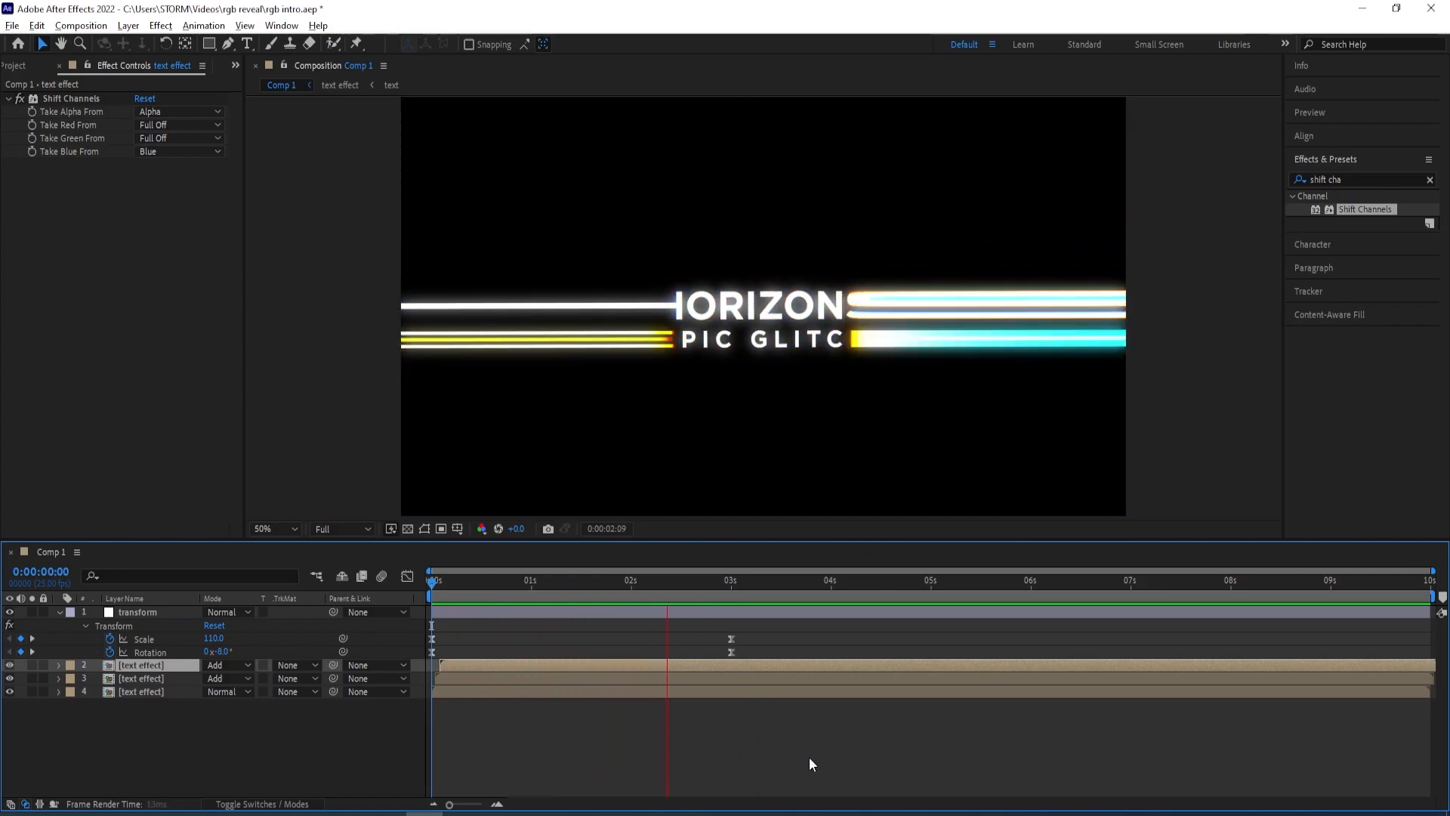
key(space)
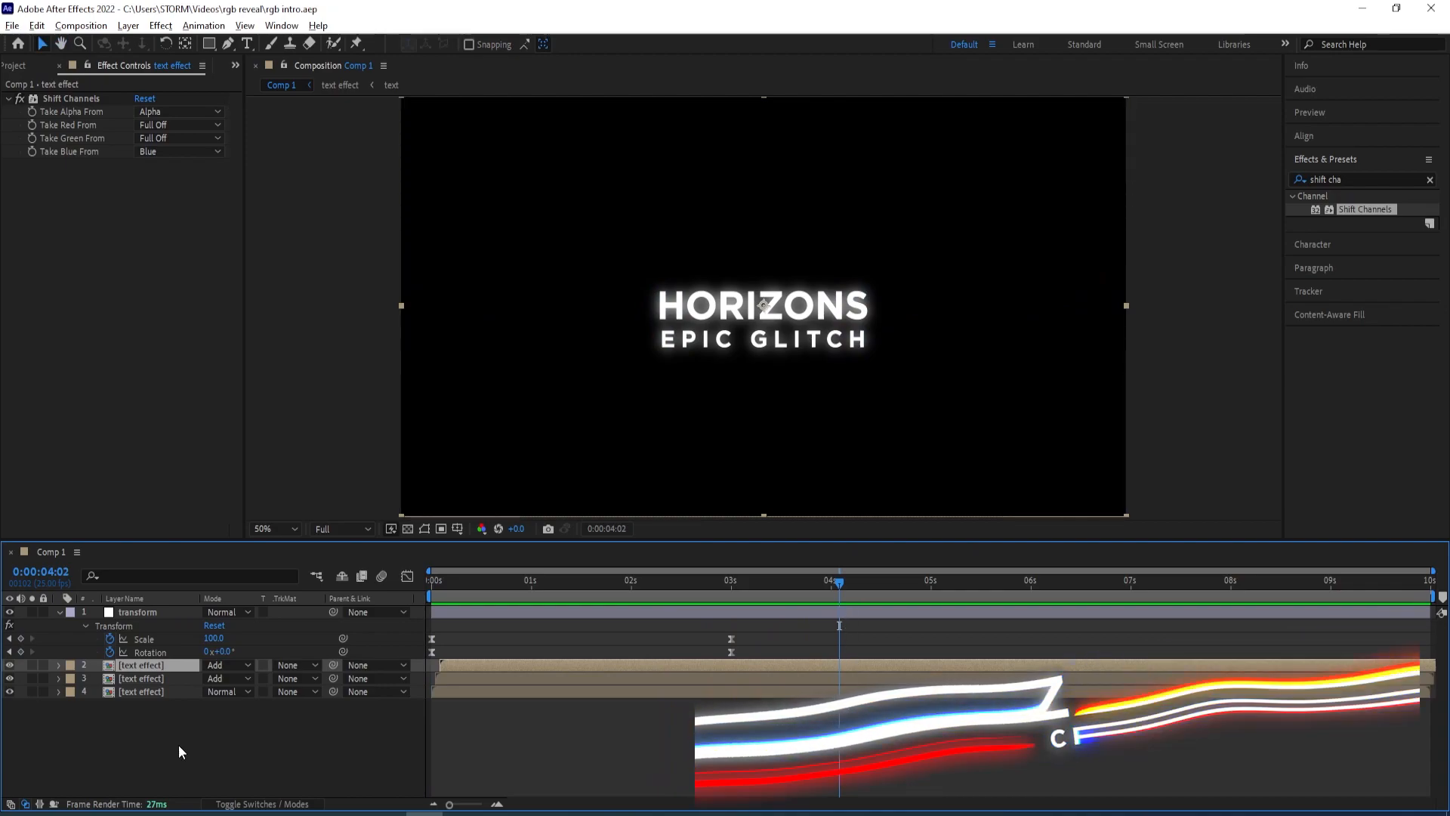
Apply the Turbulent Displace effect to the bottom red text effect layer
click(150, 691)
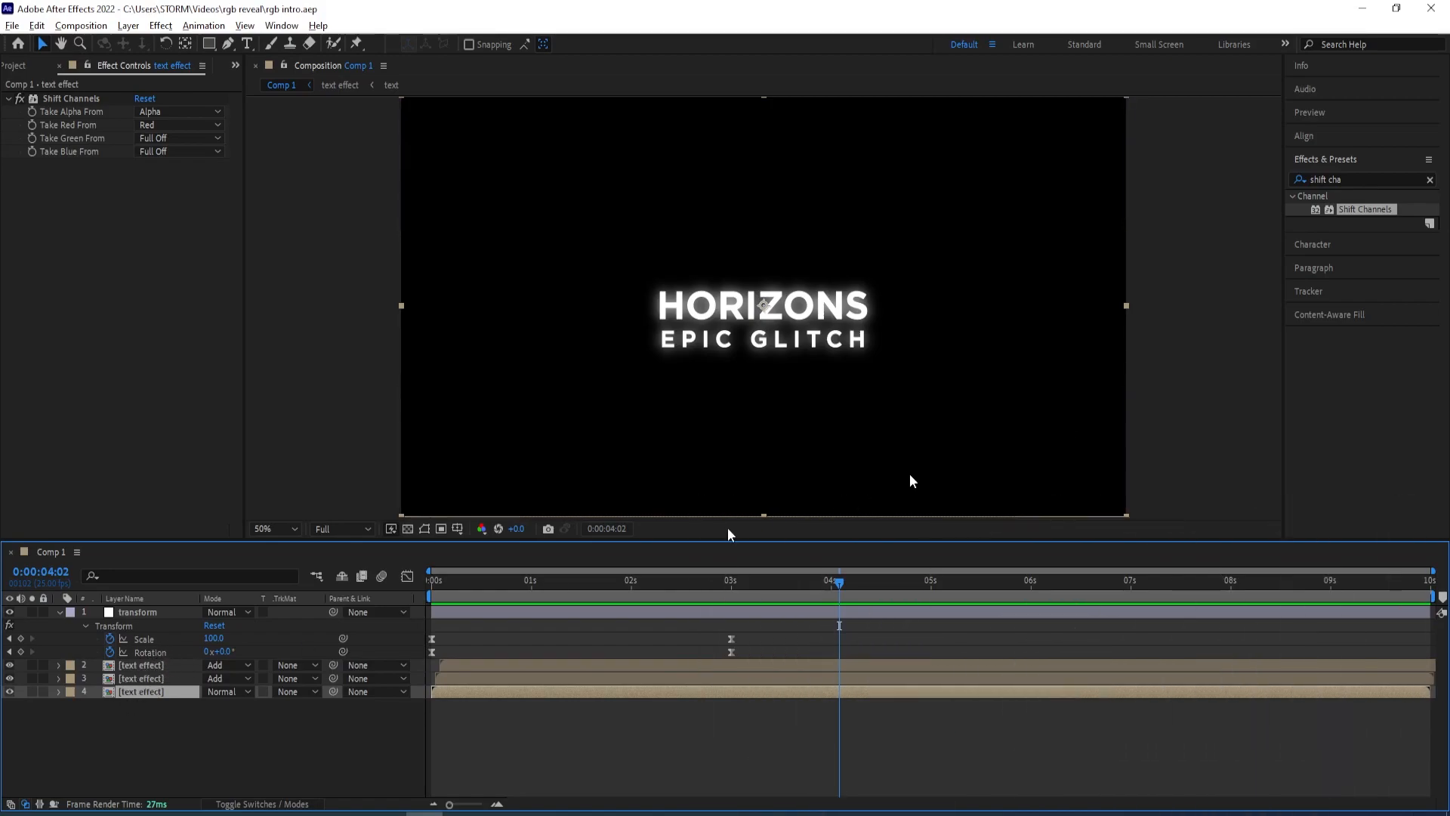
click(1330, 180)
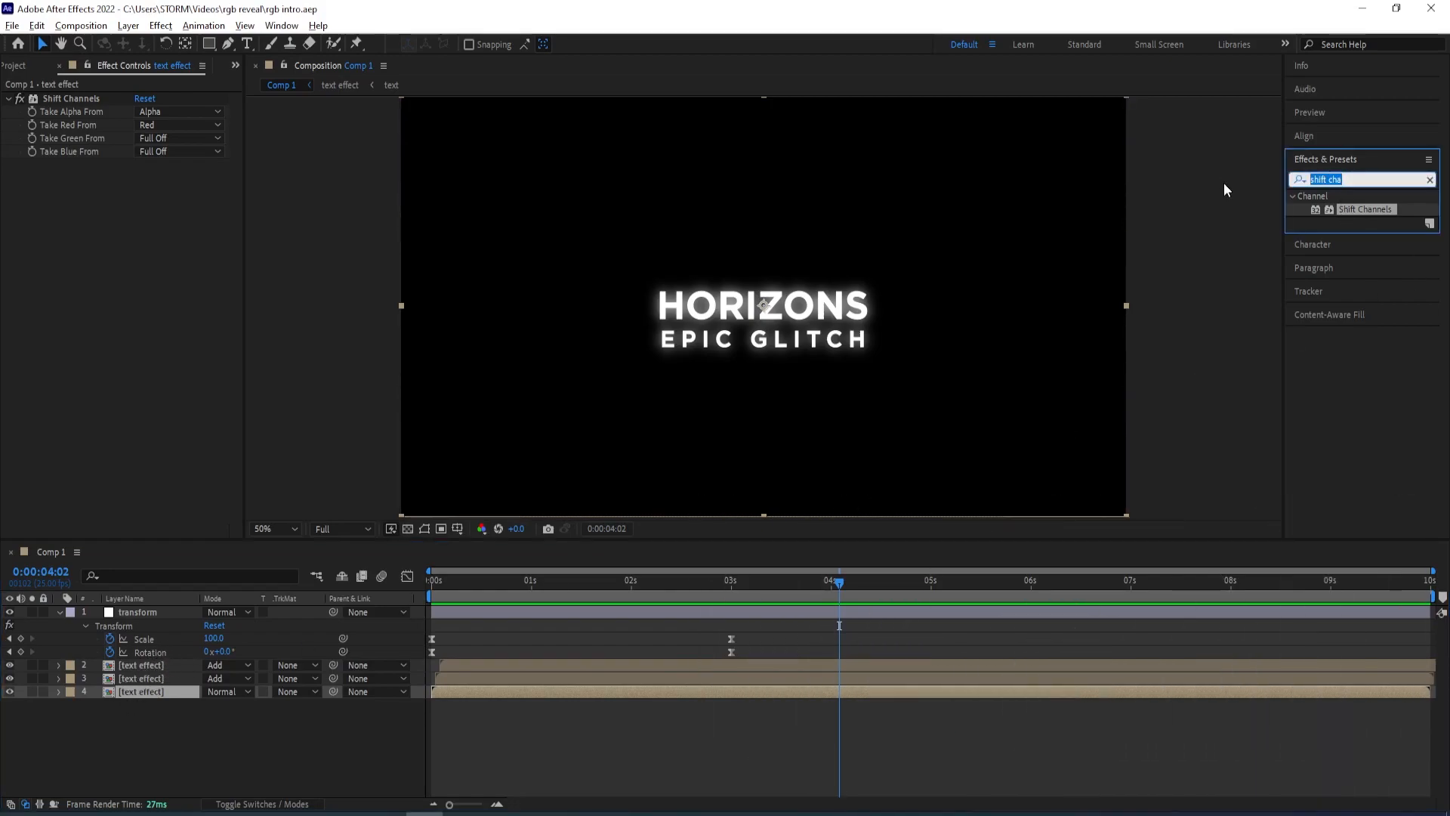
text(turbule)
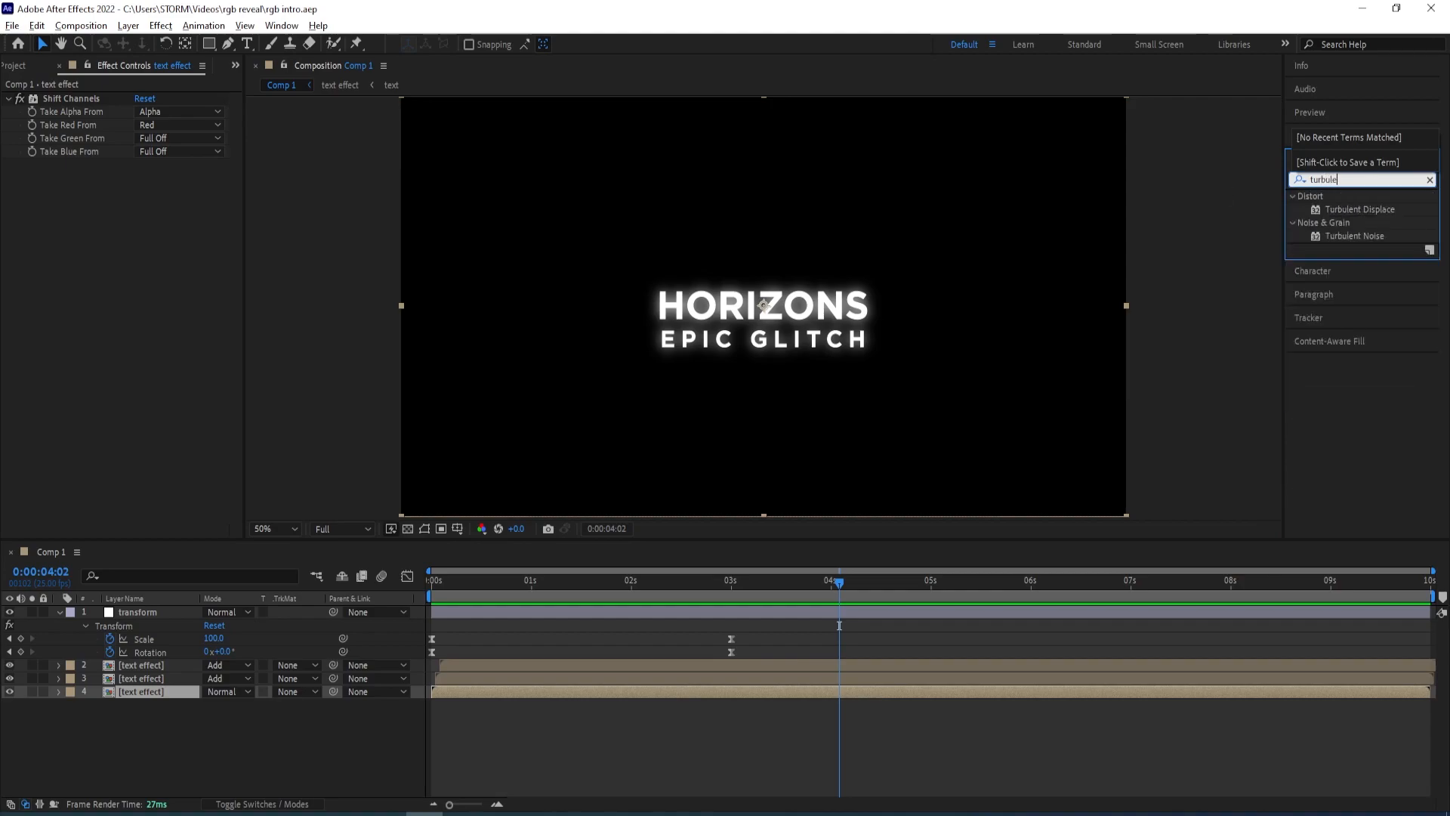
double_click(1348, 210)
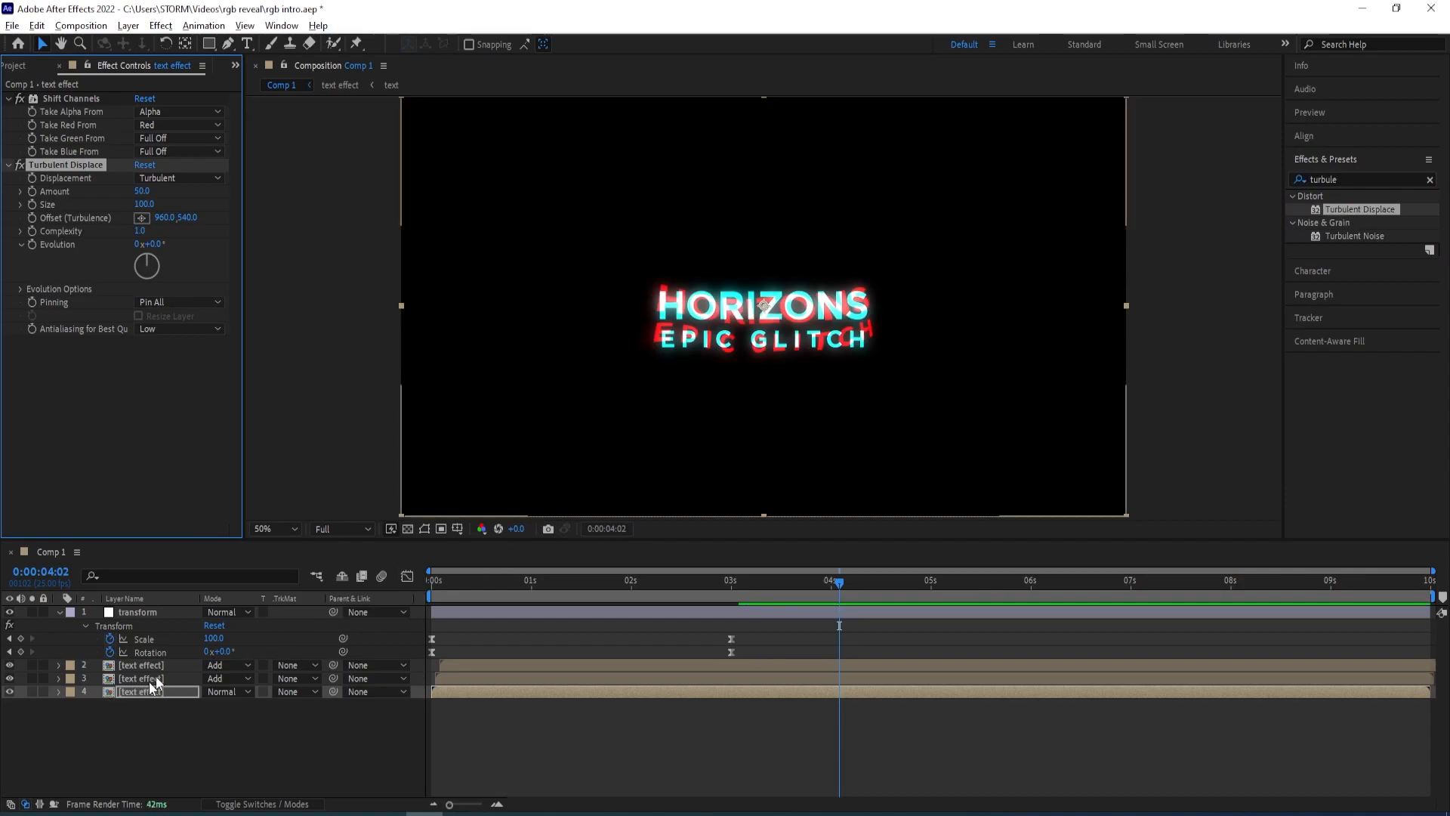
Keyframe the bottom layer's Turbulent Displace Amount at 20 at the start and 0 at 0:00:03:10
drag(840, 583, 394, 605)
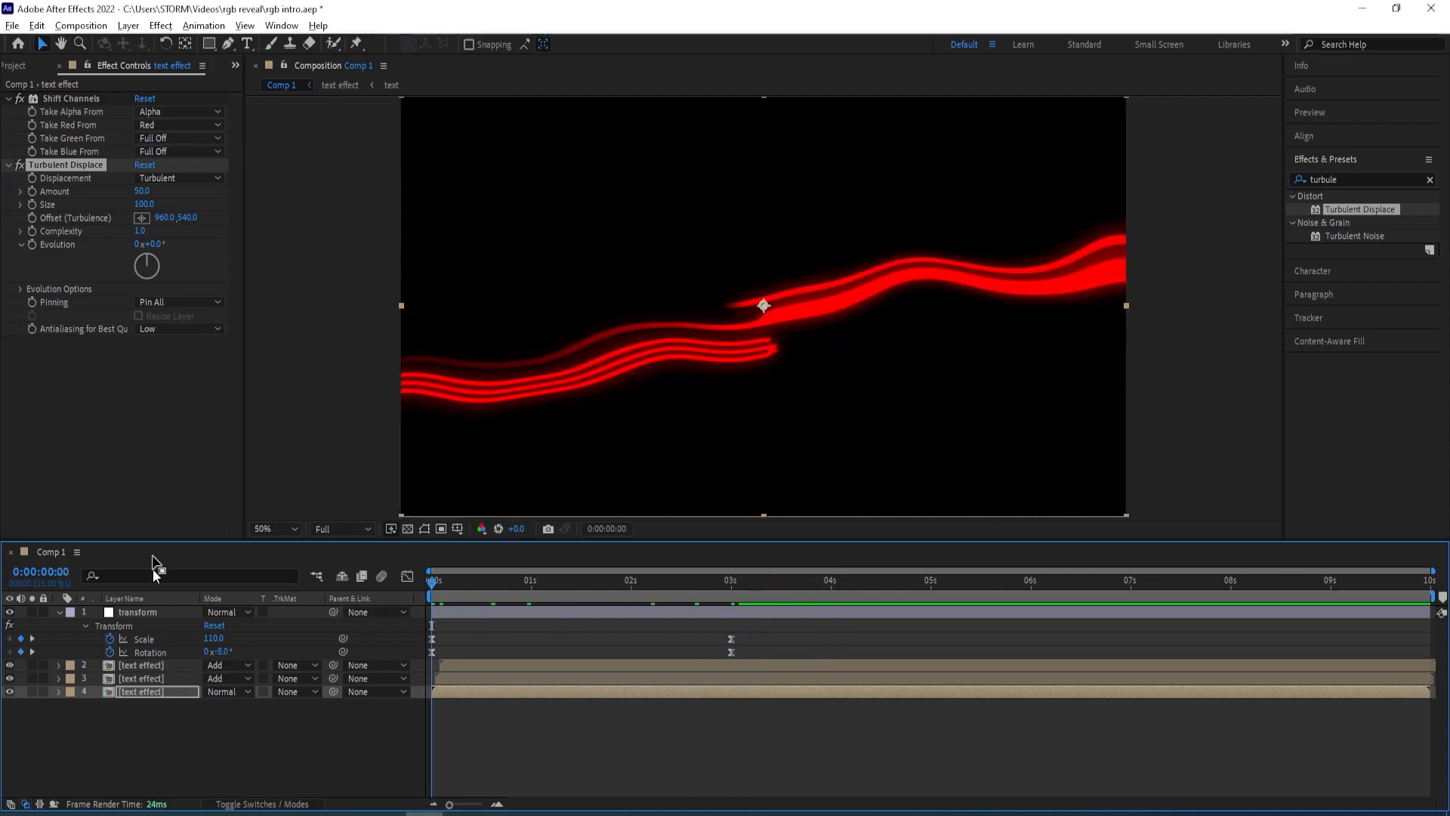
drag(143, 198, 130, 205)
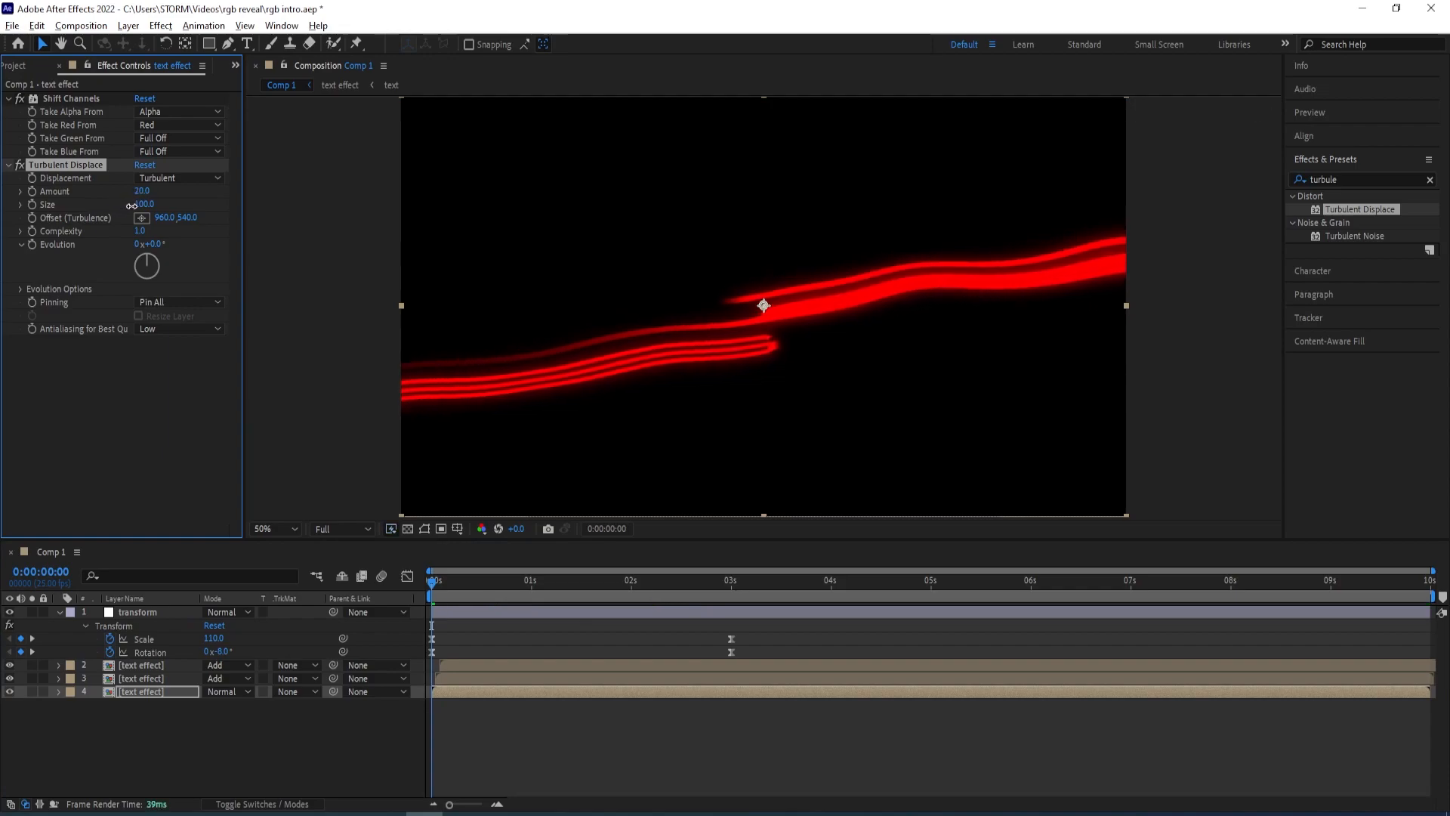
click(31, 193)
drag(432, 577, 736, 590)
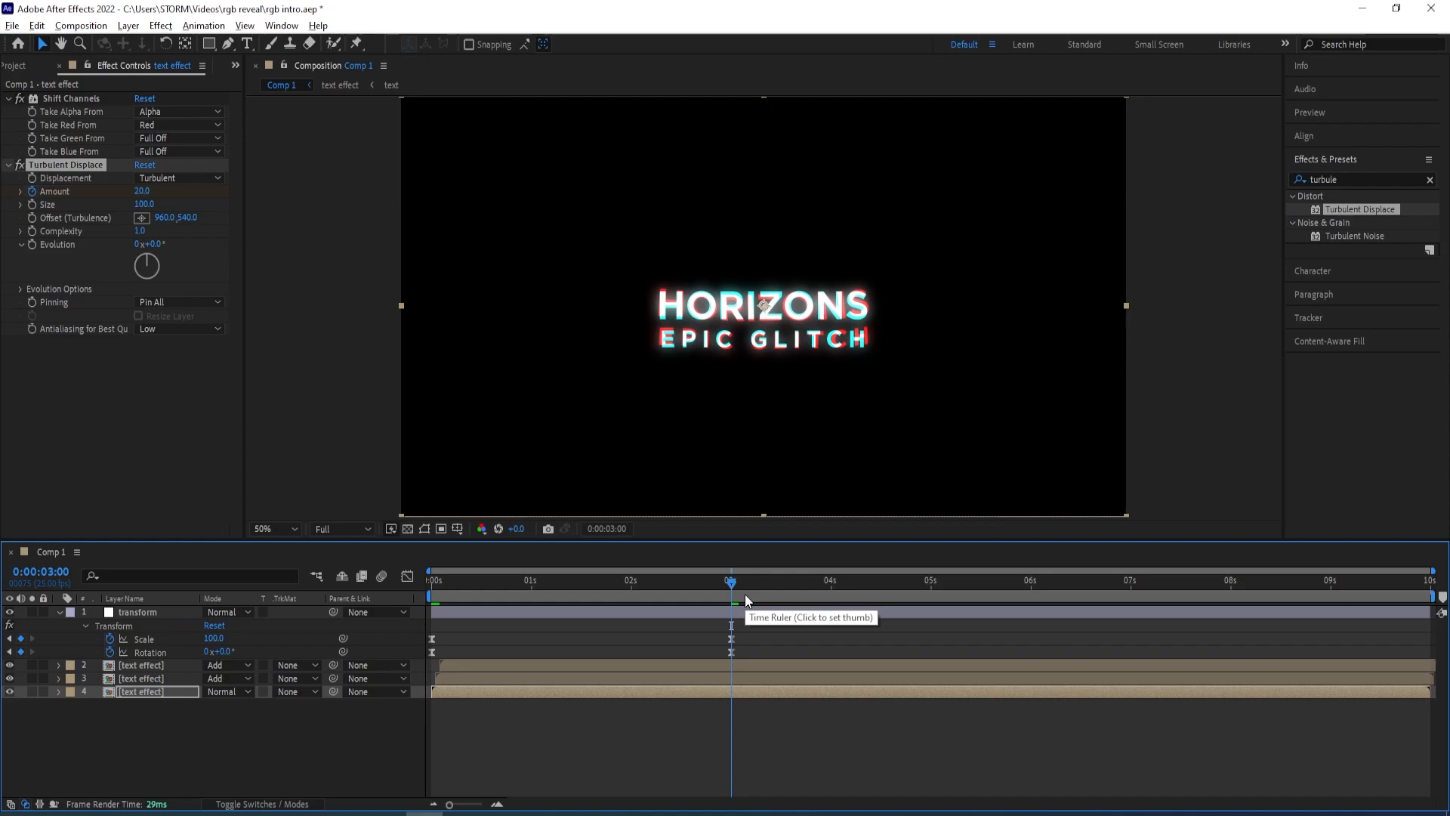
click(771, 582)
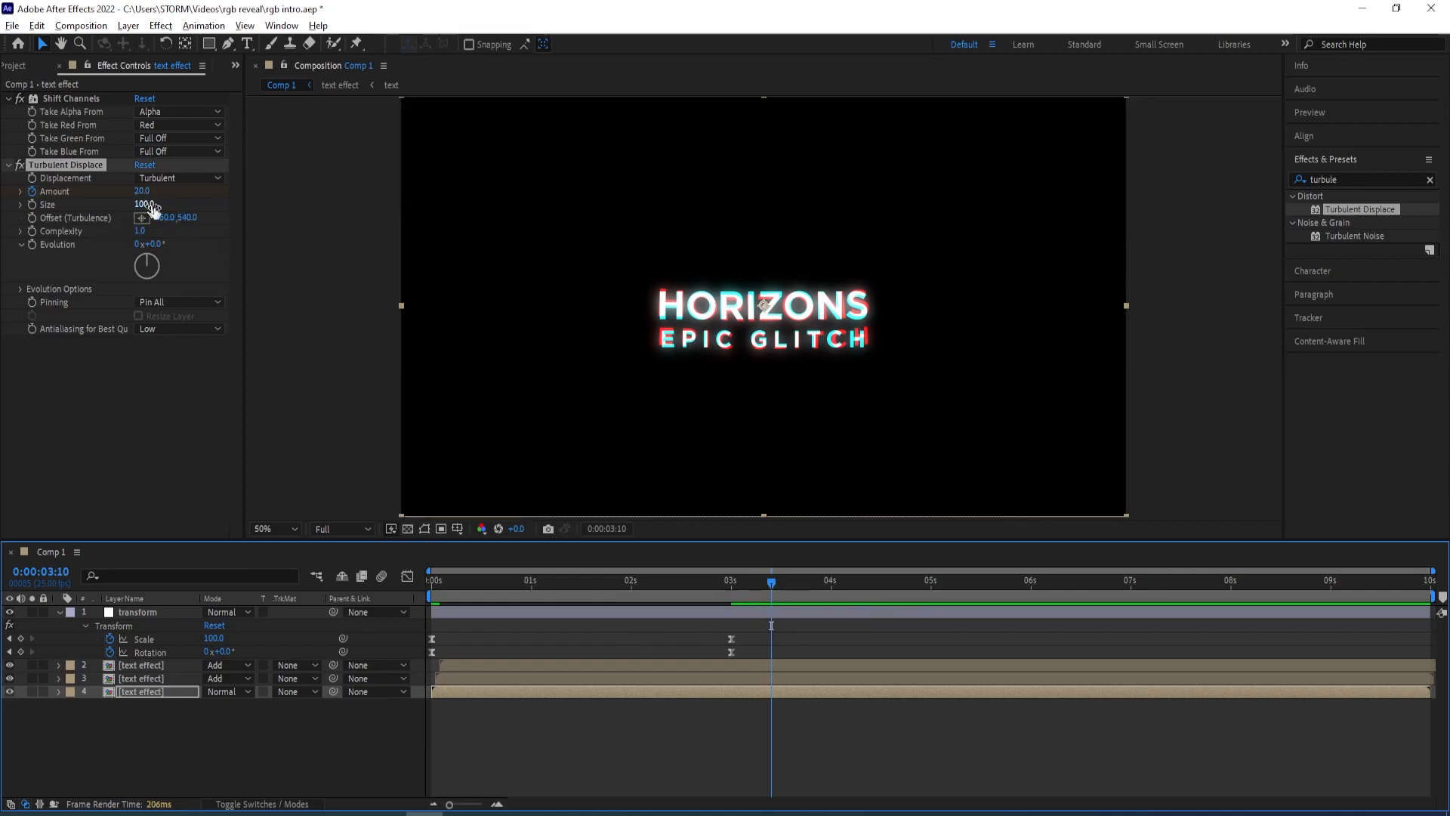
click(142, 191)
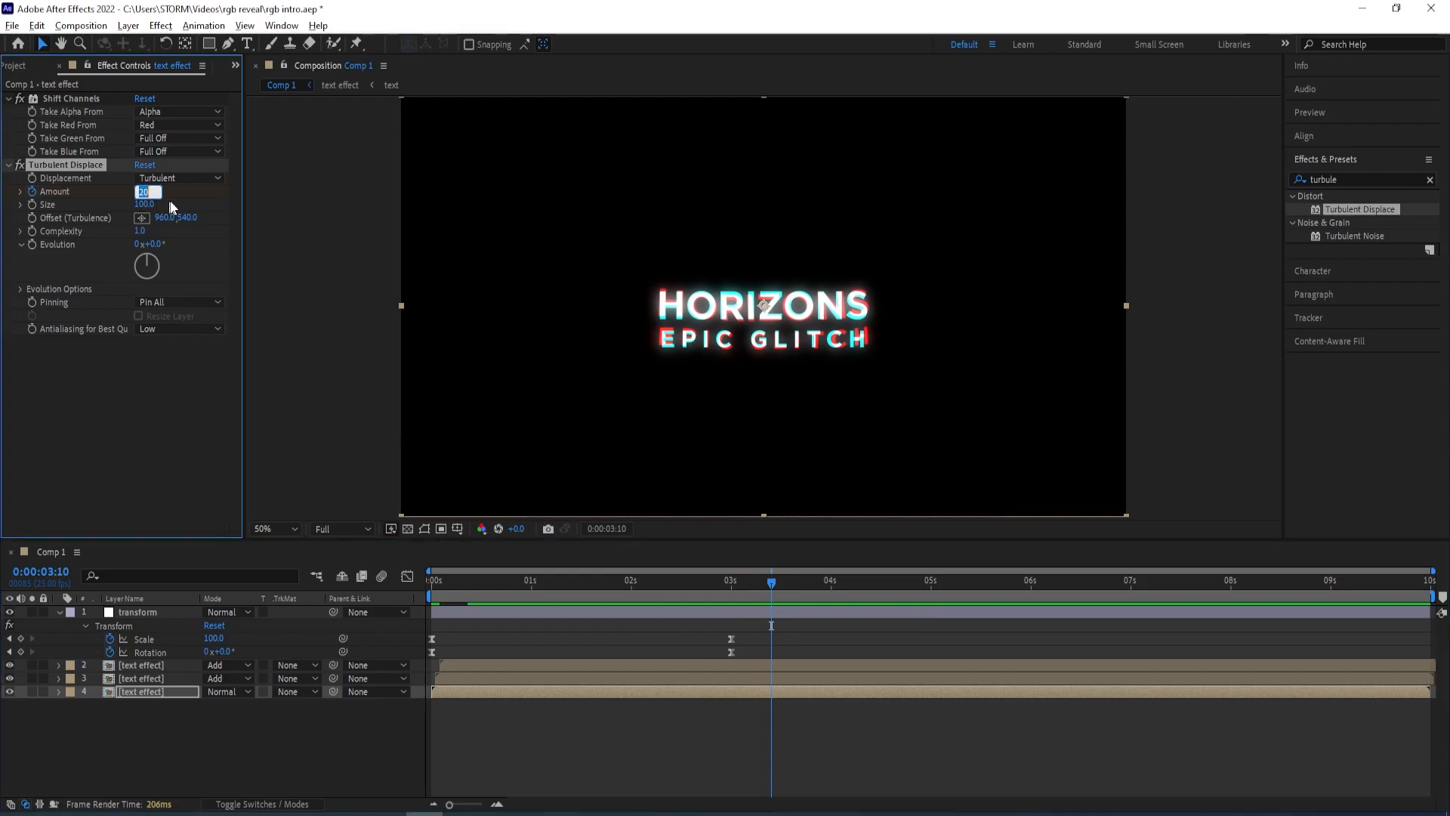
key(Return)
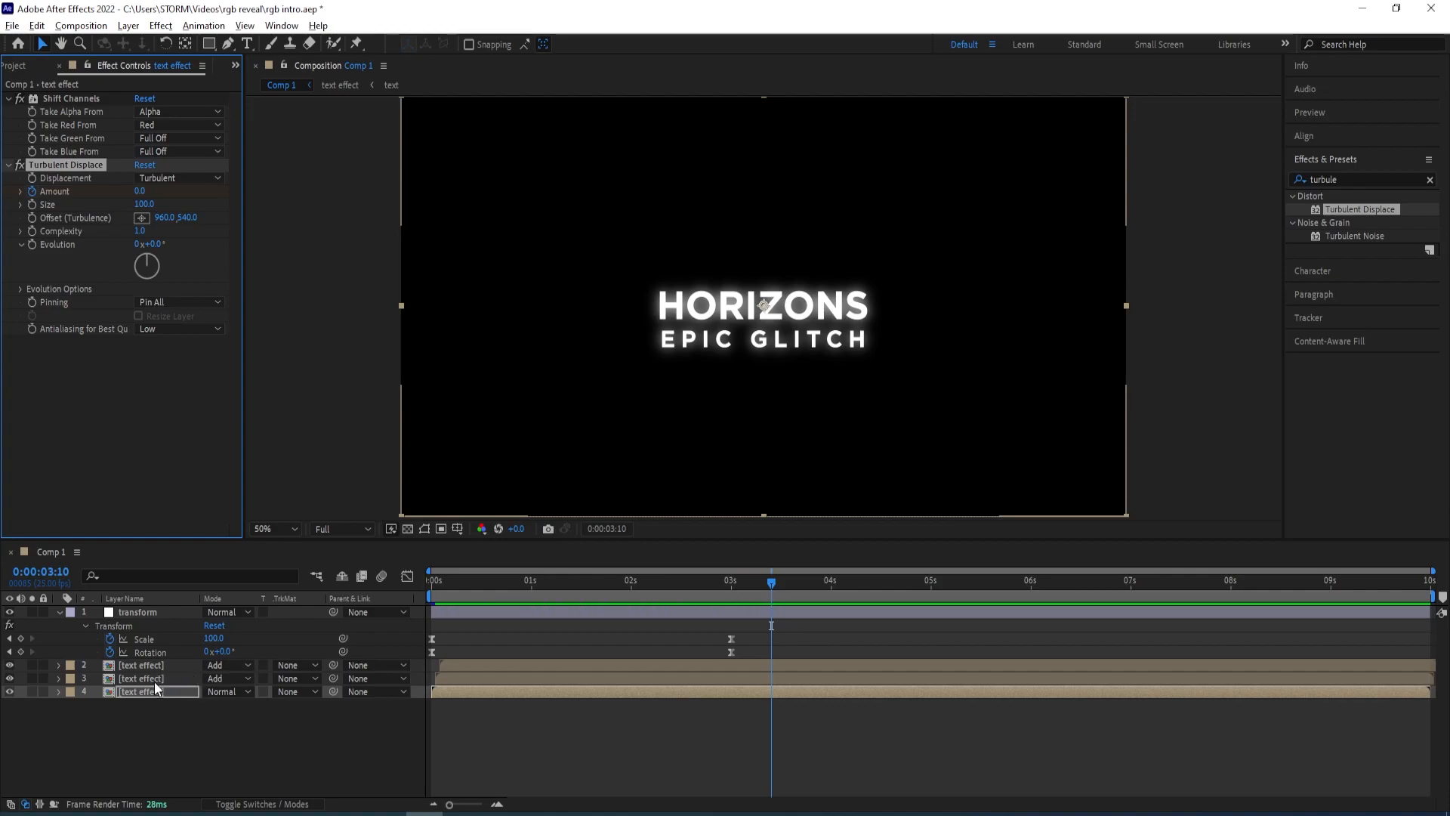
Paste the keyframed Turbulent Displace onto the middle text effect layer and shift its final Amount keyframe slightly later
click(154, 680)
drag(764, 586, 434, 627)
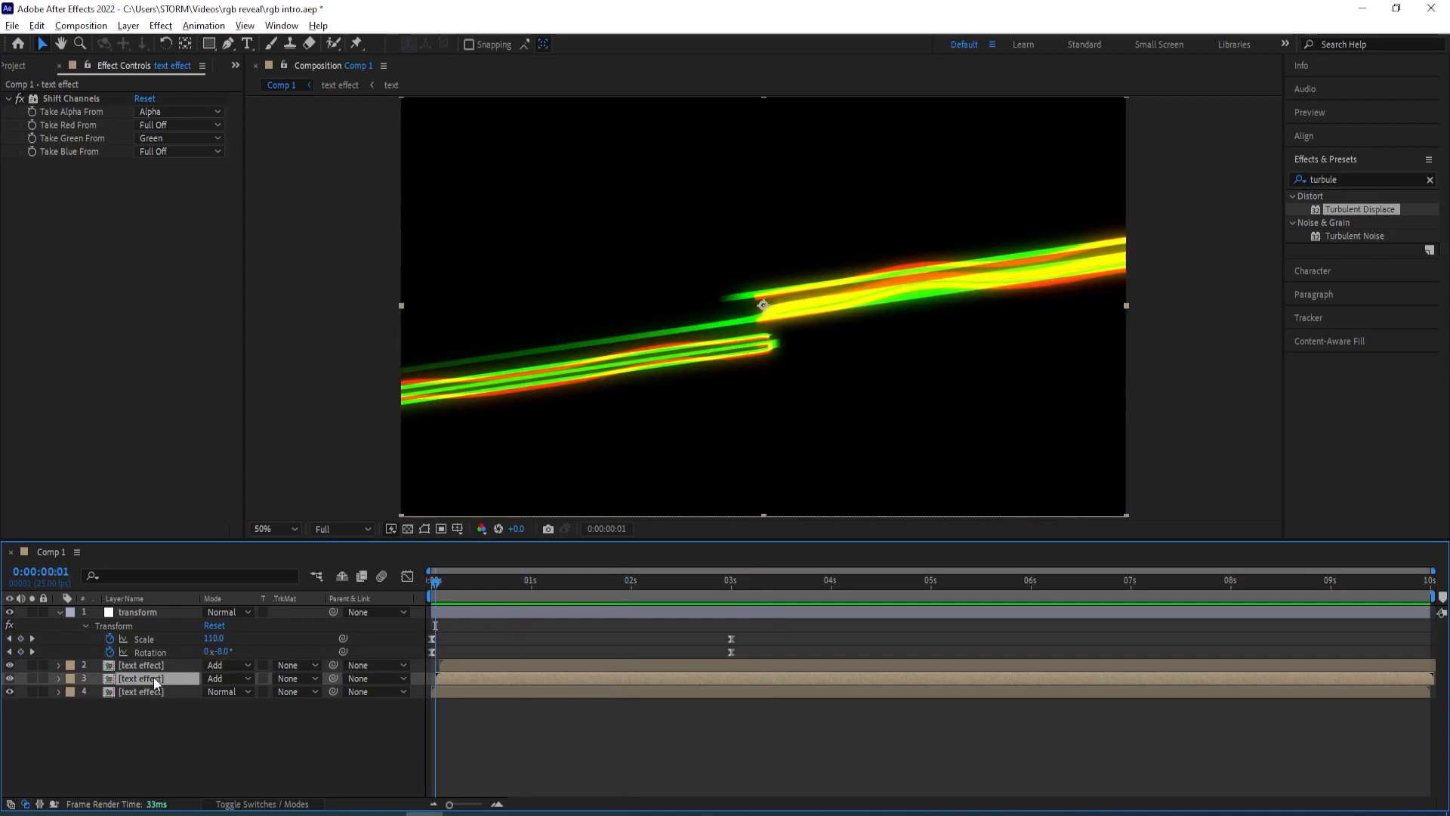
click(135, 691)
click(68, 166)
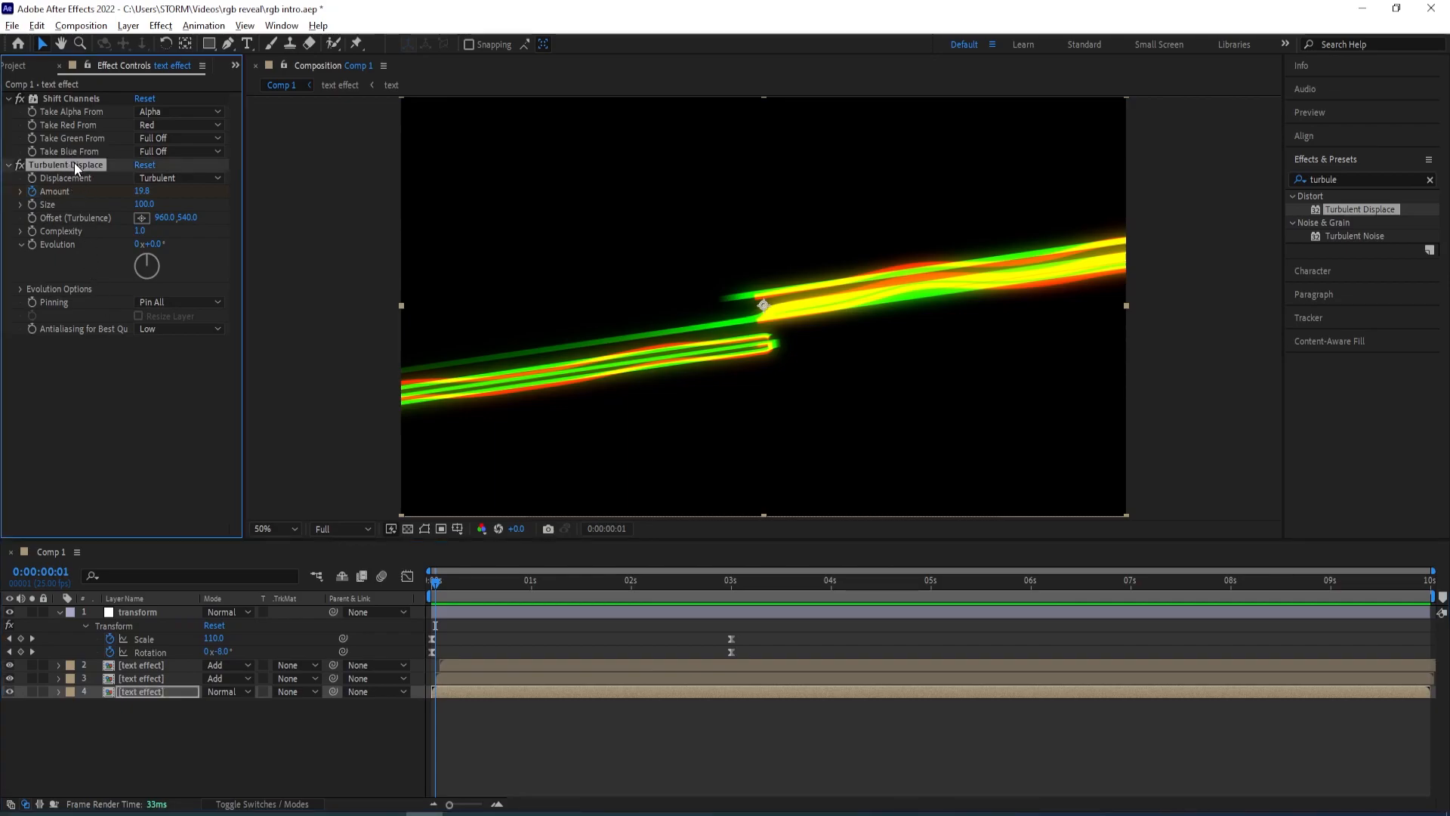
click(145, 680)
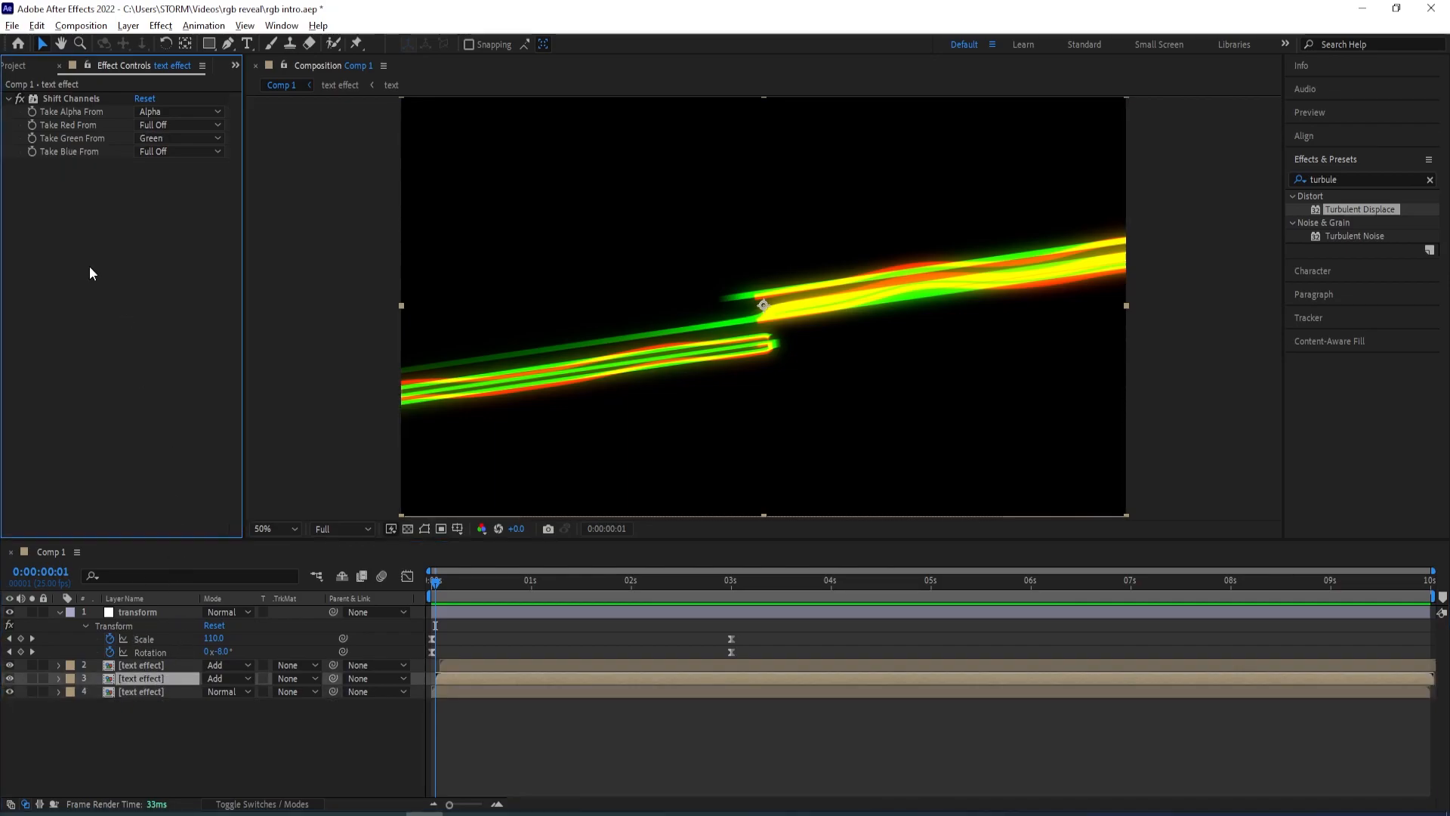
key(ctrl+v)
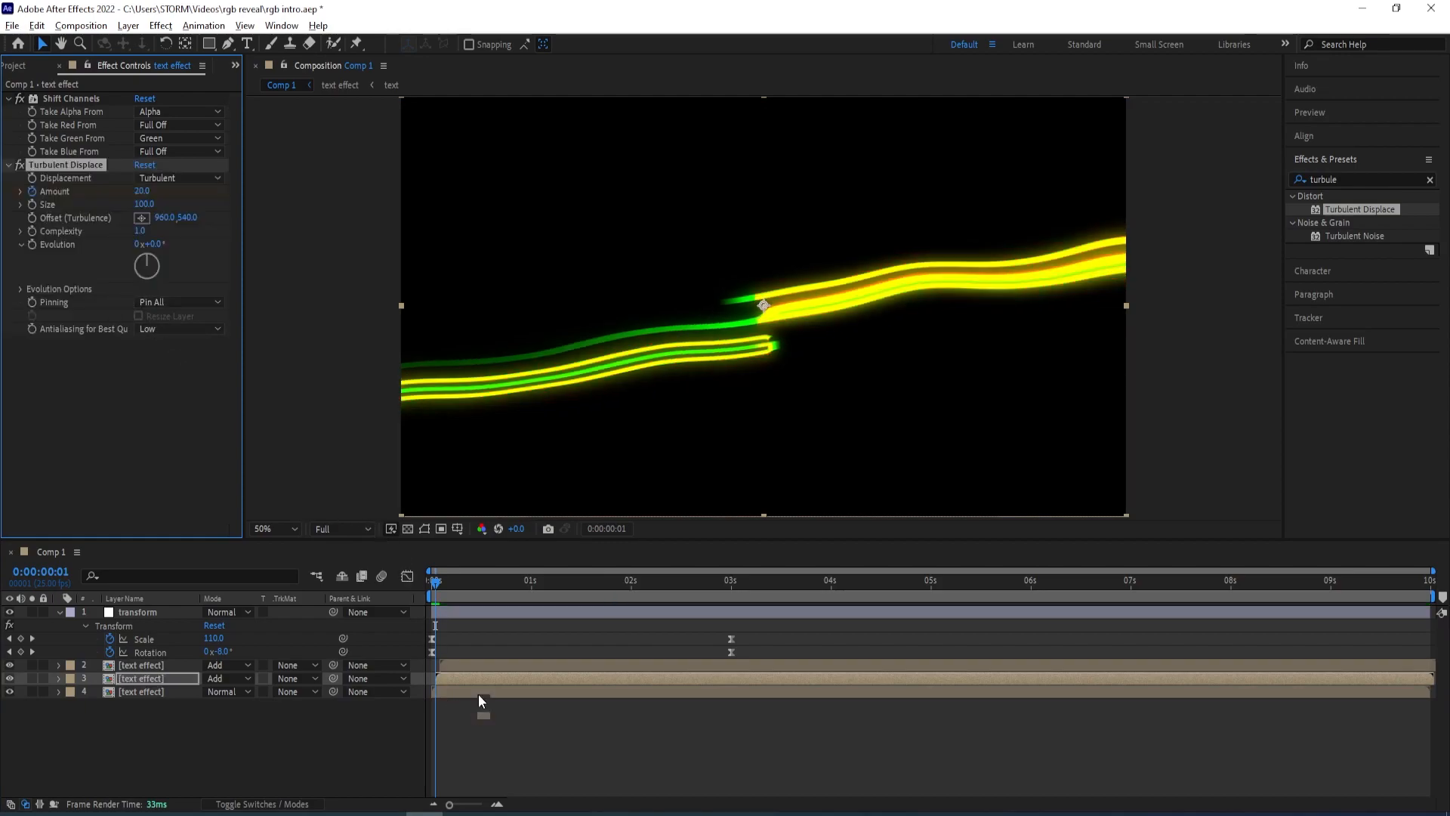
key(u)
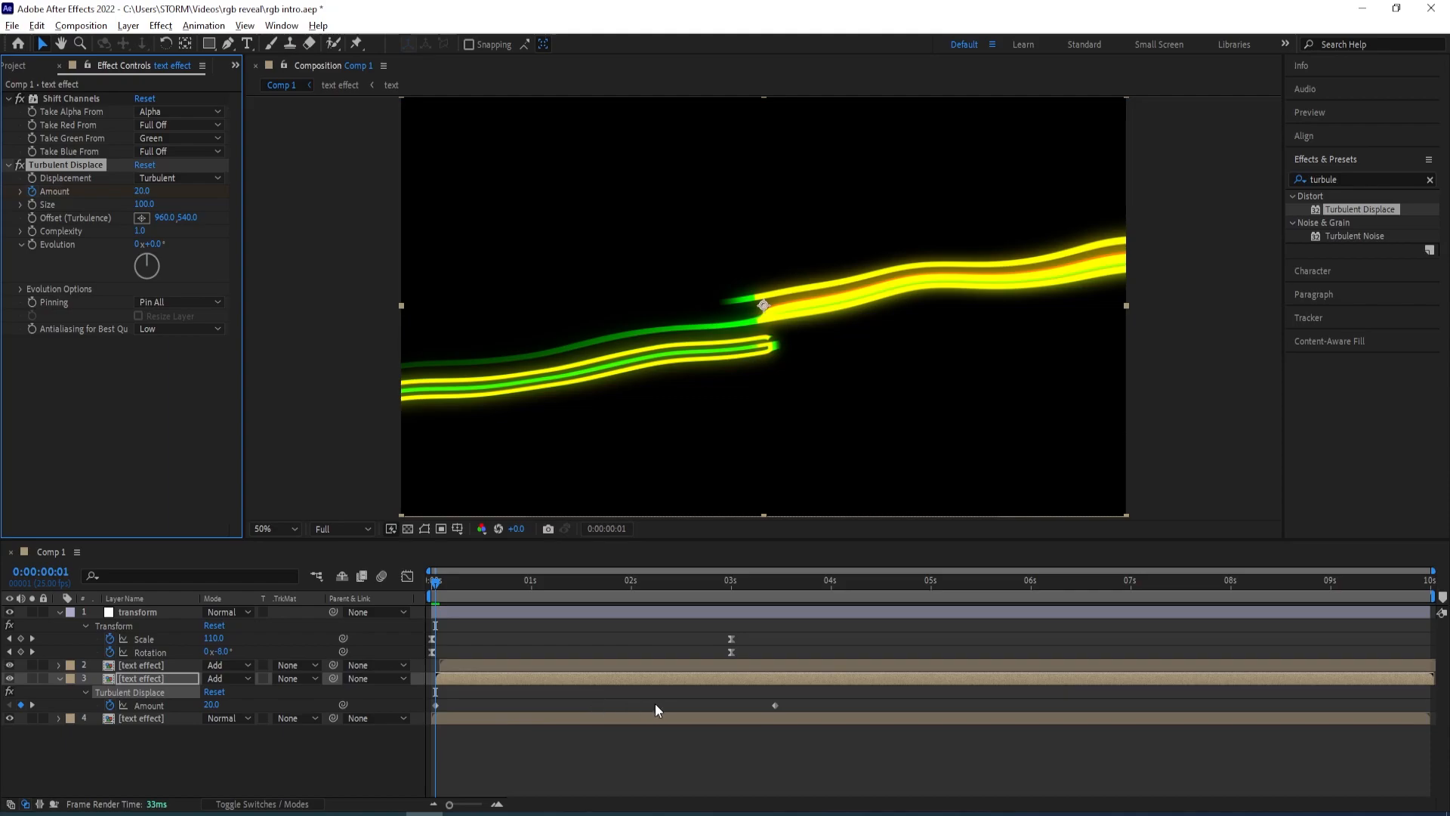
drag(776, 707, 824, 706)
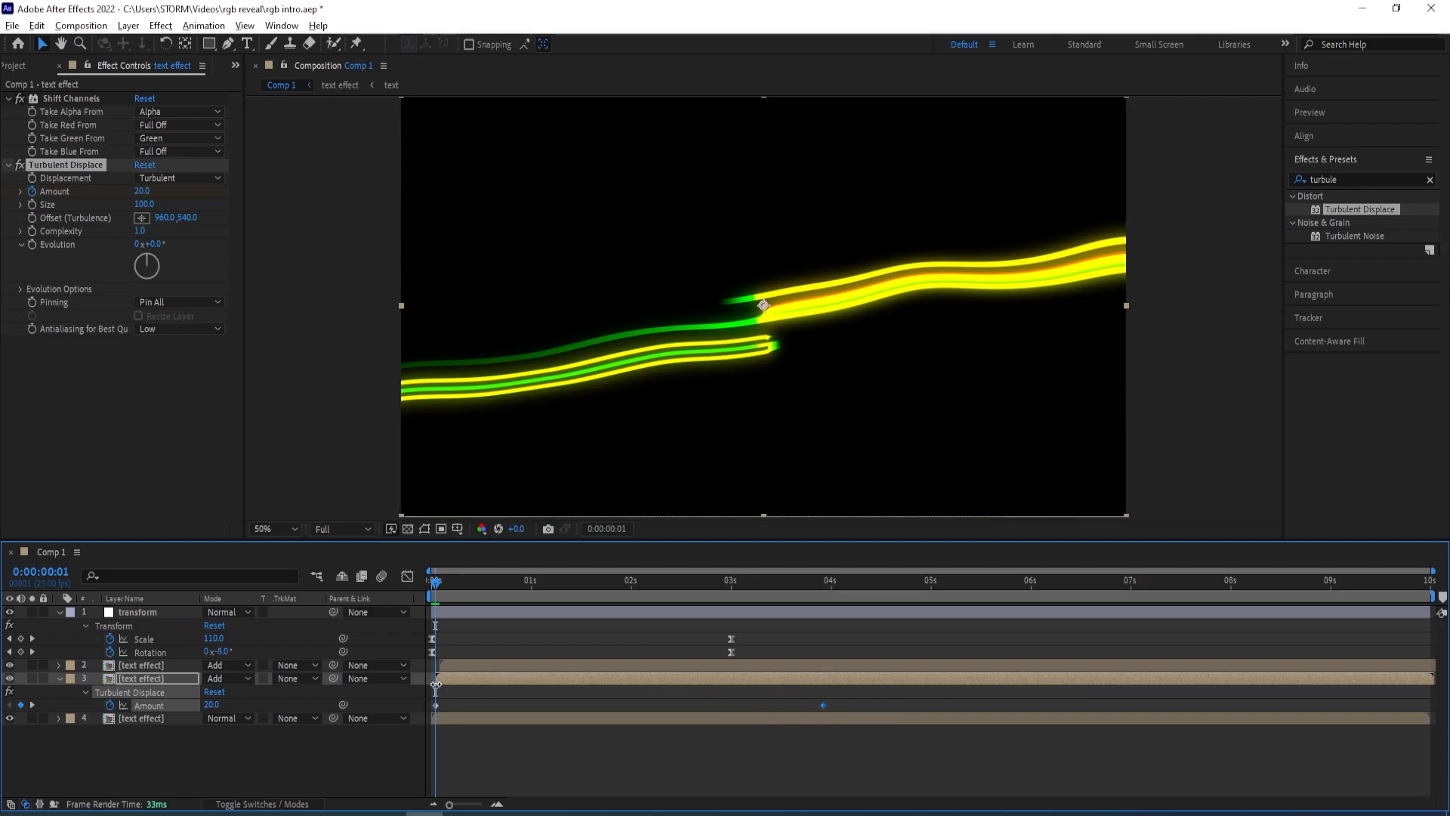
Paste the Turbulent Displace onto the top text effect layer and move its final Amount keyframe later still
click(61, 680)
click(120, 667)
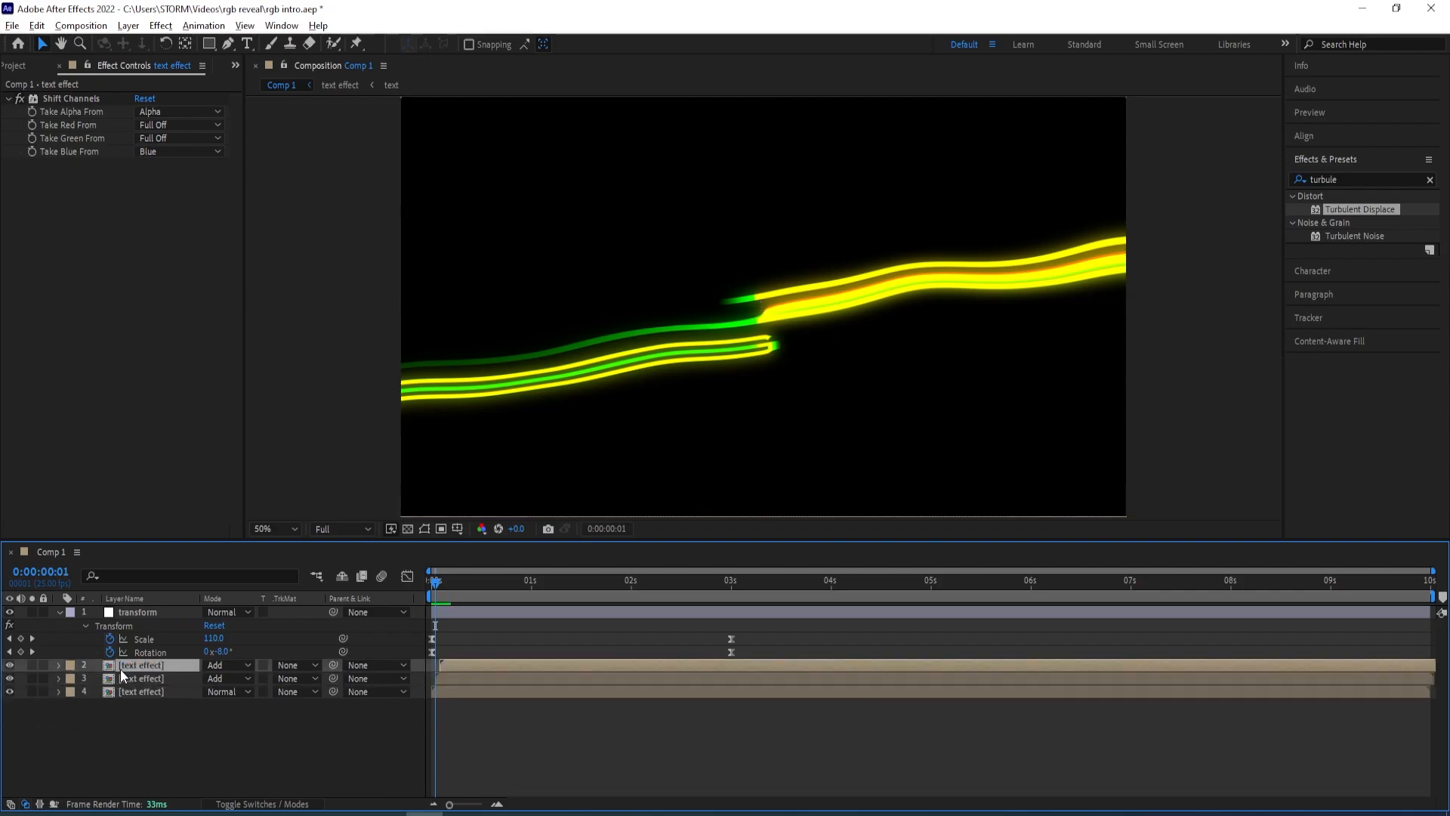
click(441, 583)
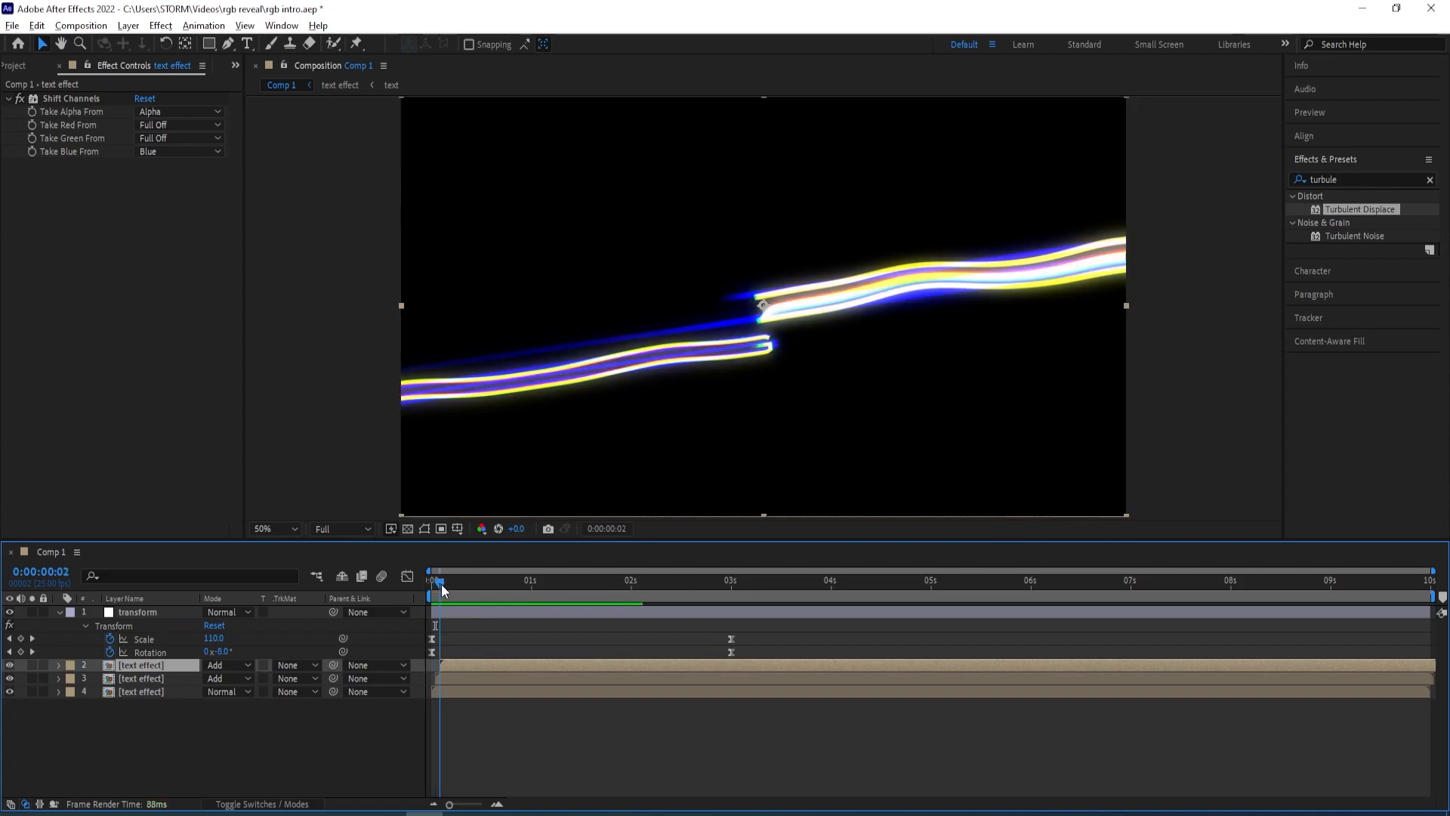
key(ctrl+v)
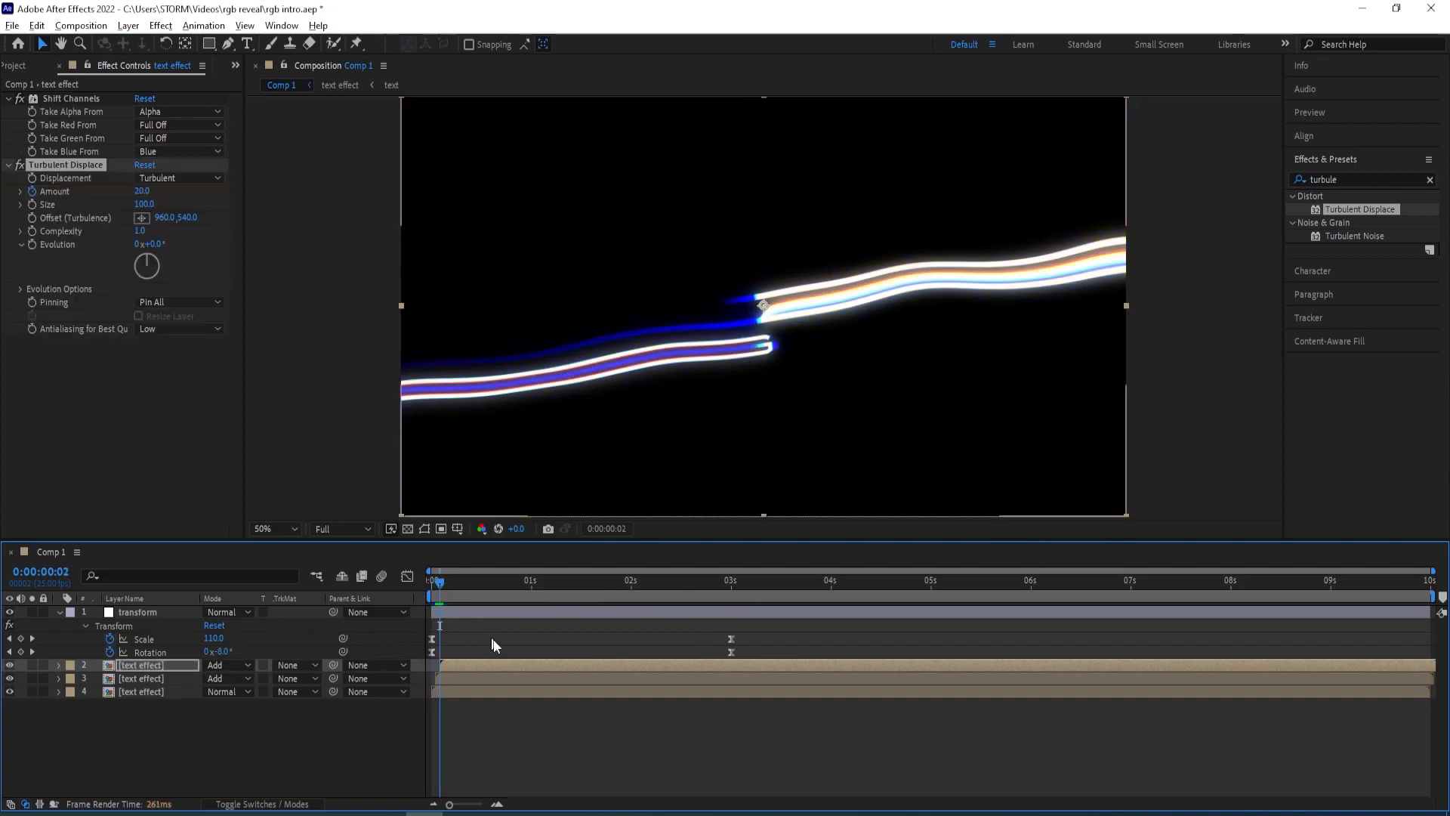
drag(441, 586, 684, 596)
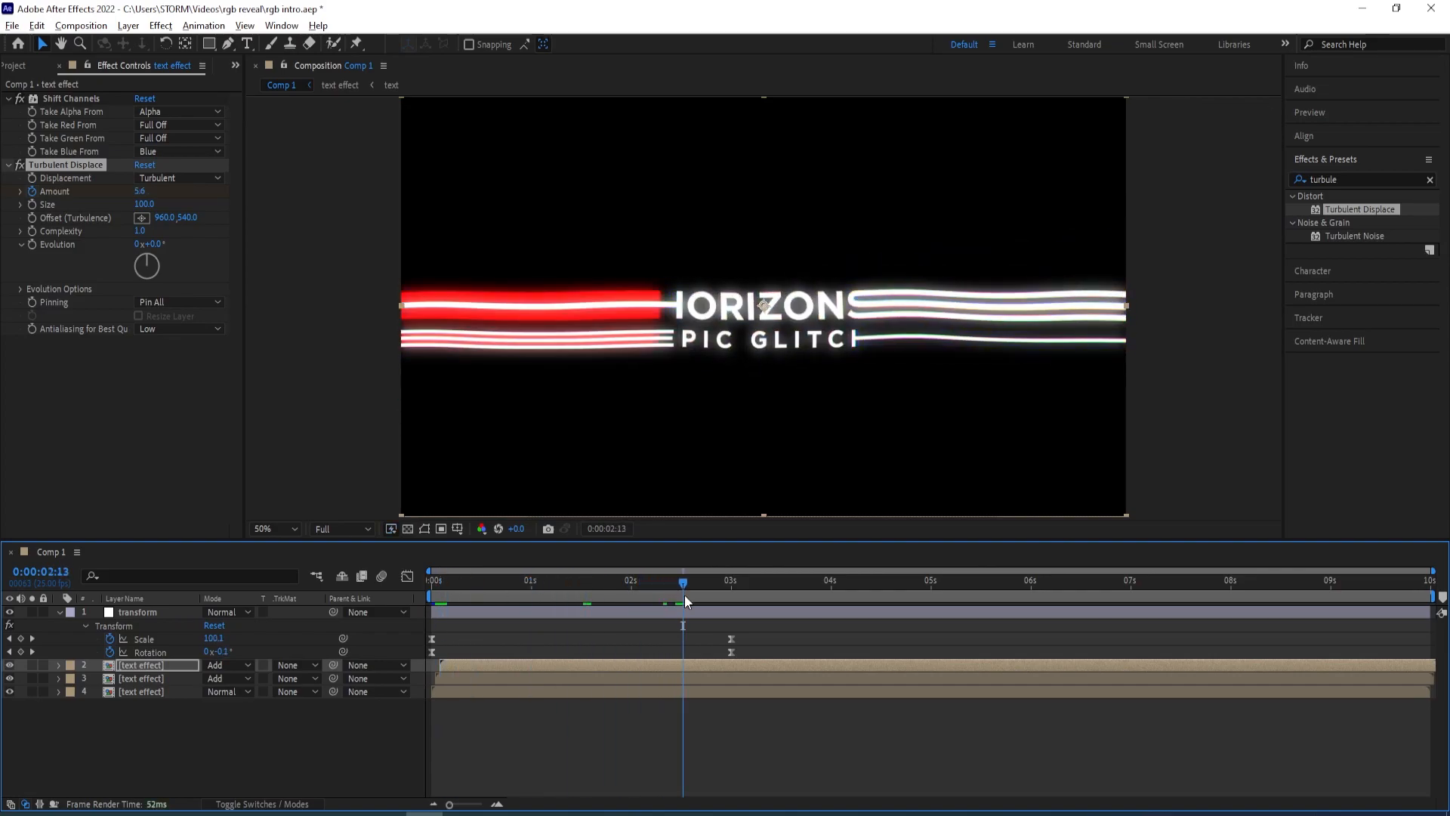
key(u)
drag(777, 689, 831, 687)
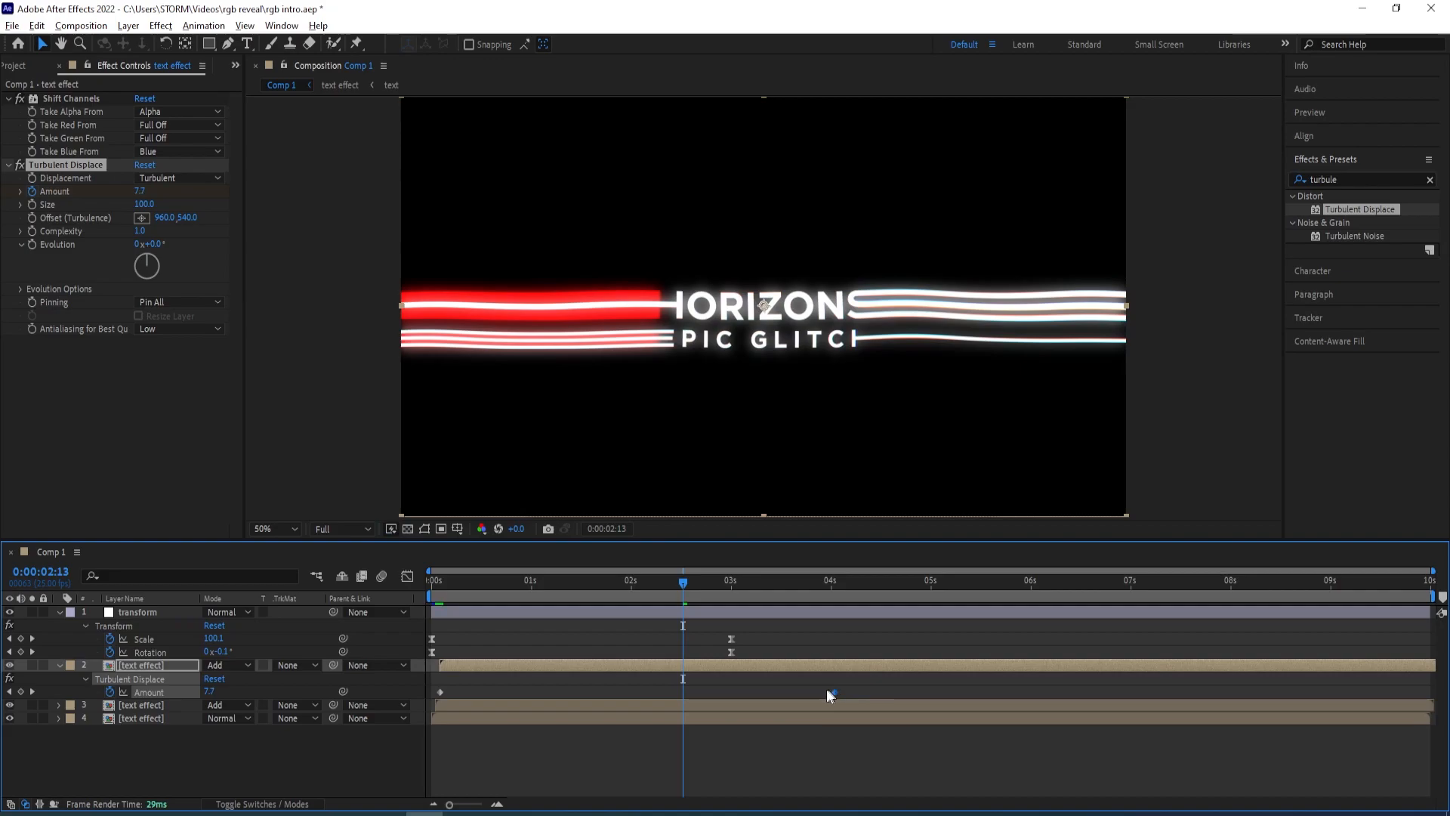
Preview the turbulent displacement reveal from the start
drag(682, 581, 400, 602)
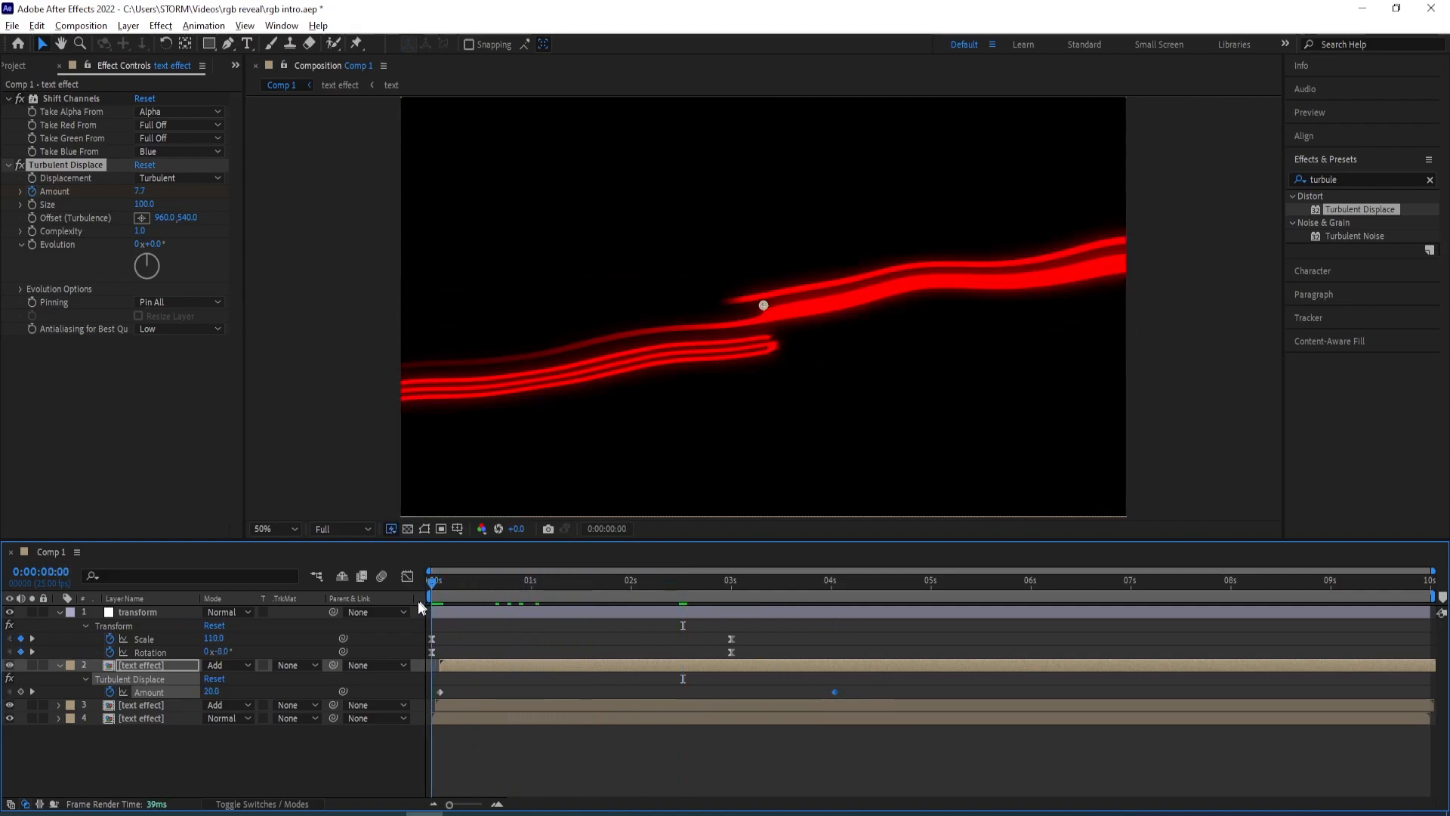
key(space)
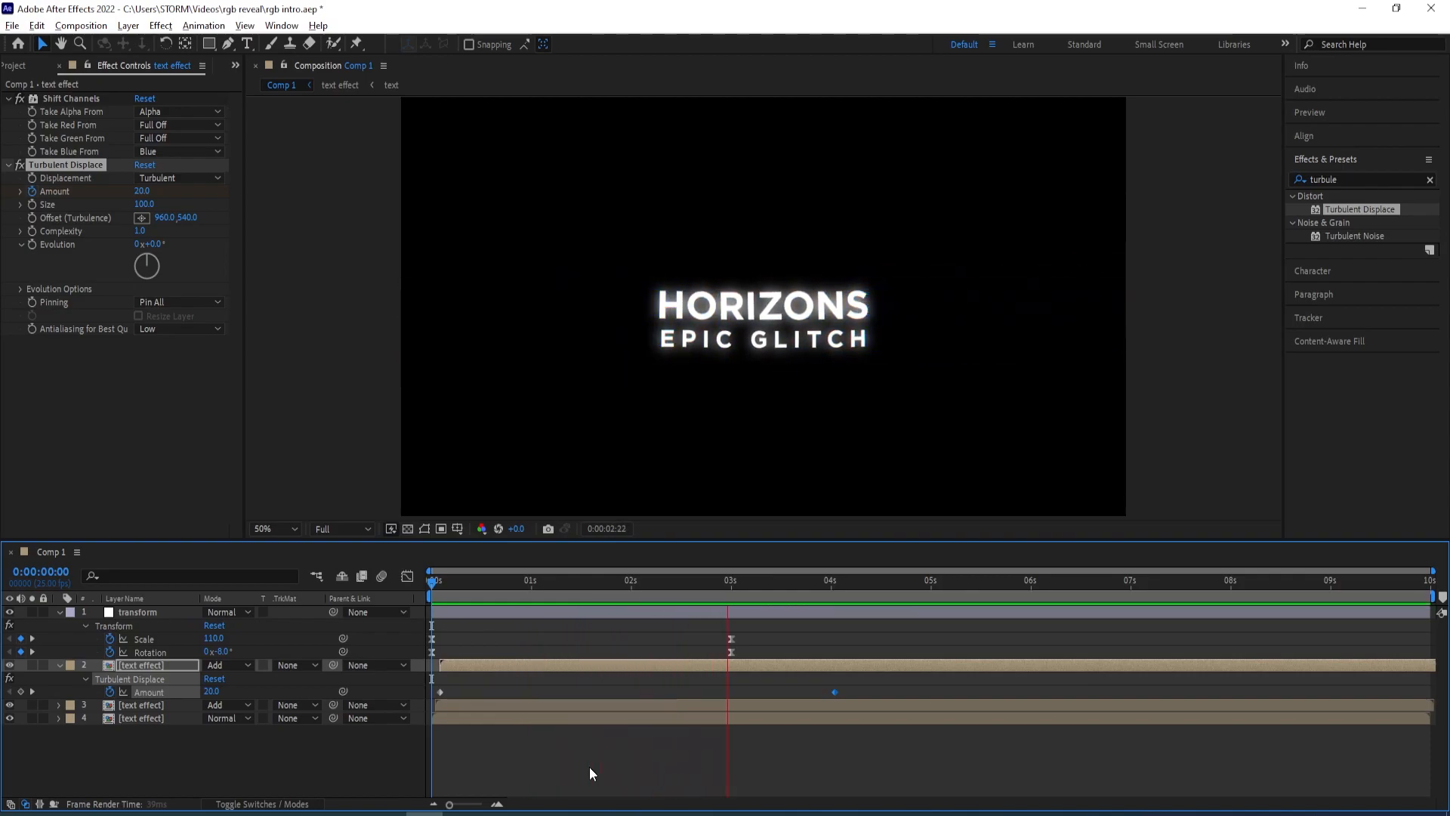
drag(914, 582, 923, 673)
key(space)
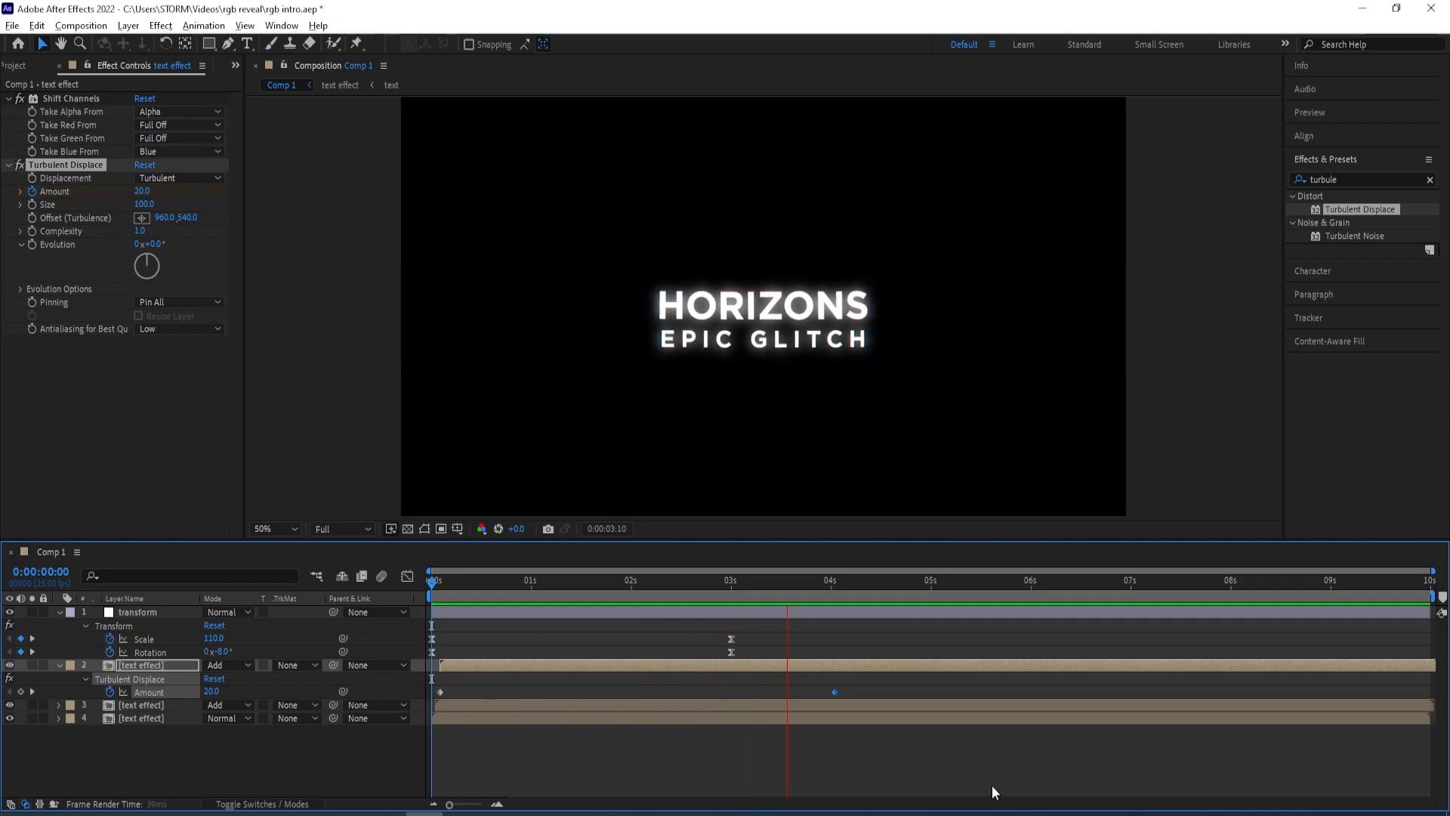
key(space)
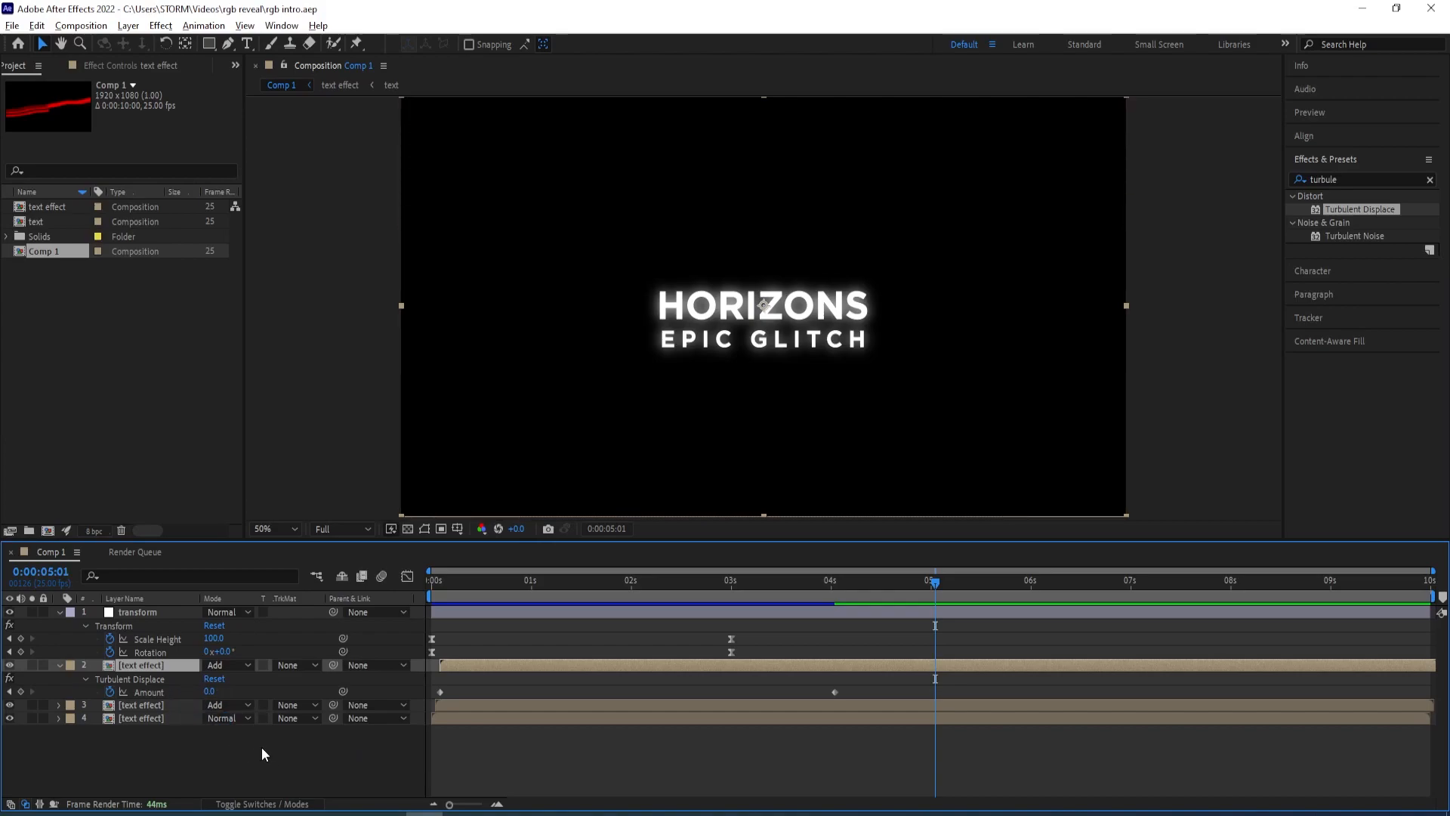
Apply the CC Lens effect to the transform adjustment layer
click(141, 612)
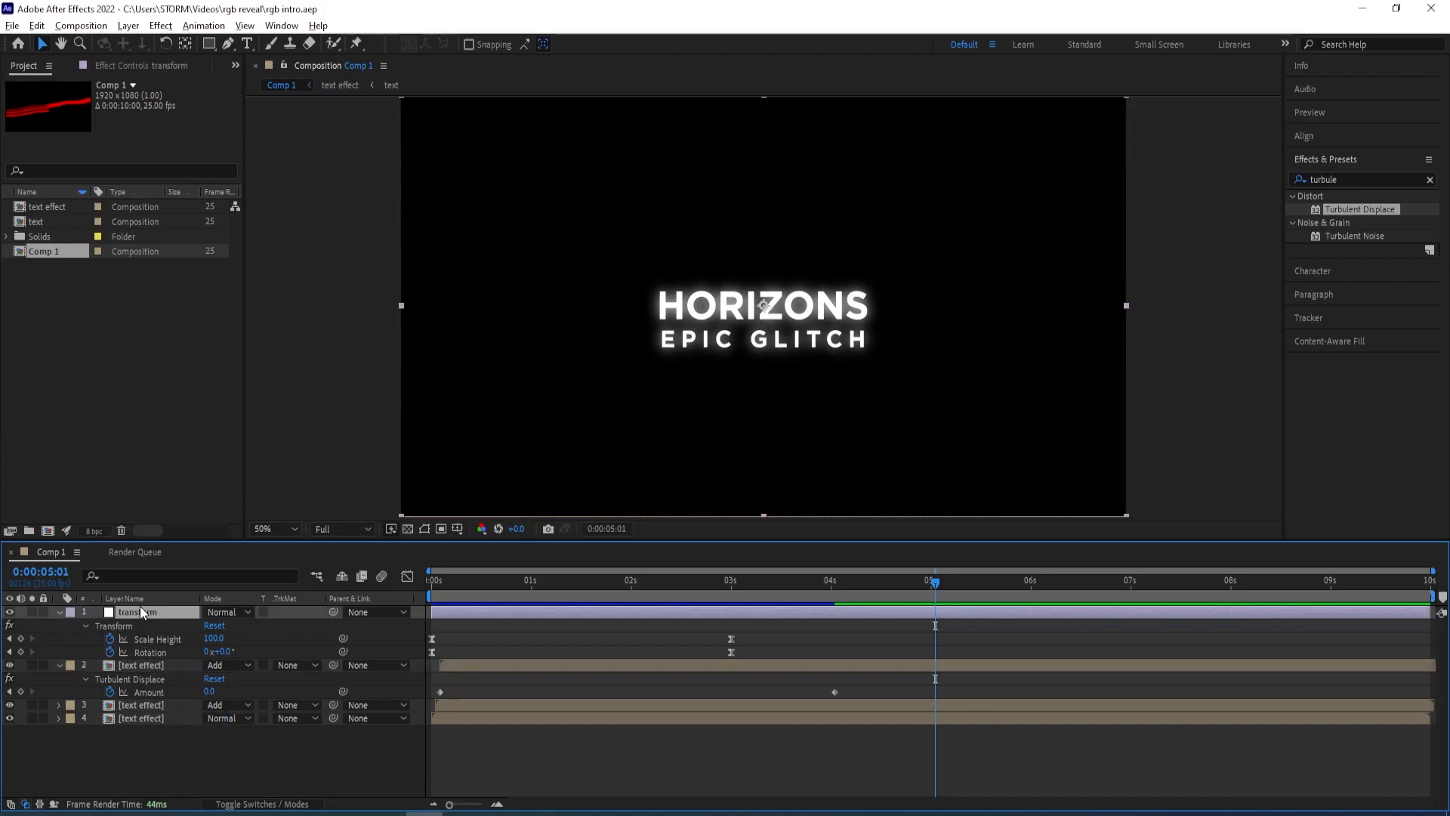
click(1331, 172)
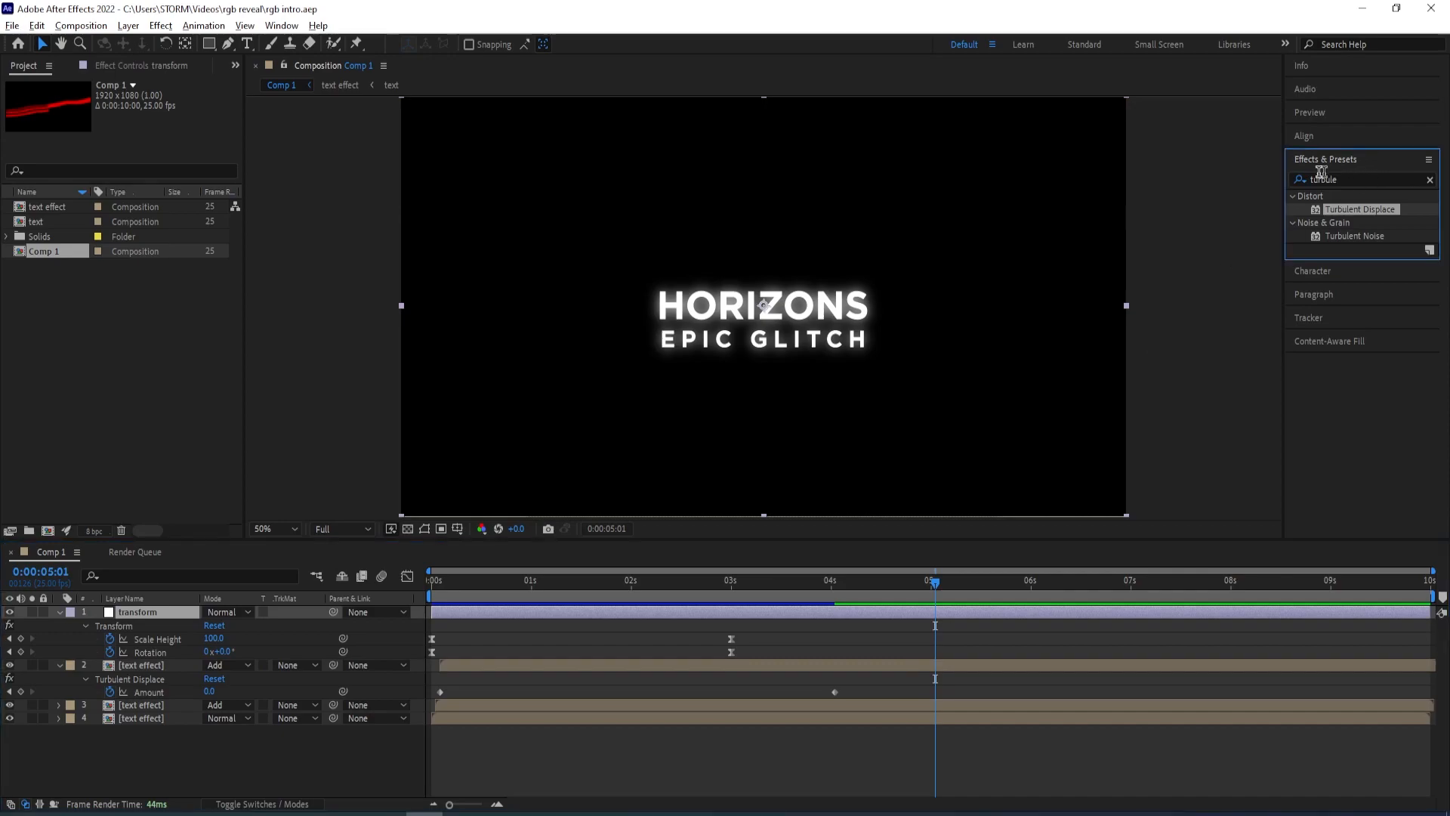
double_click(1347, 178)
text(cc)
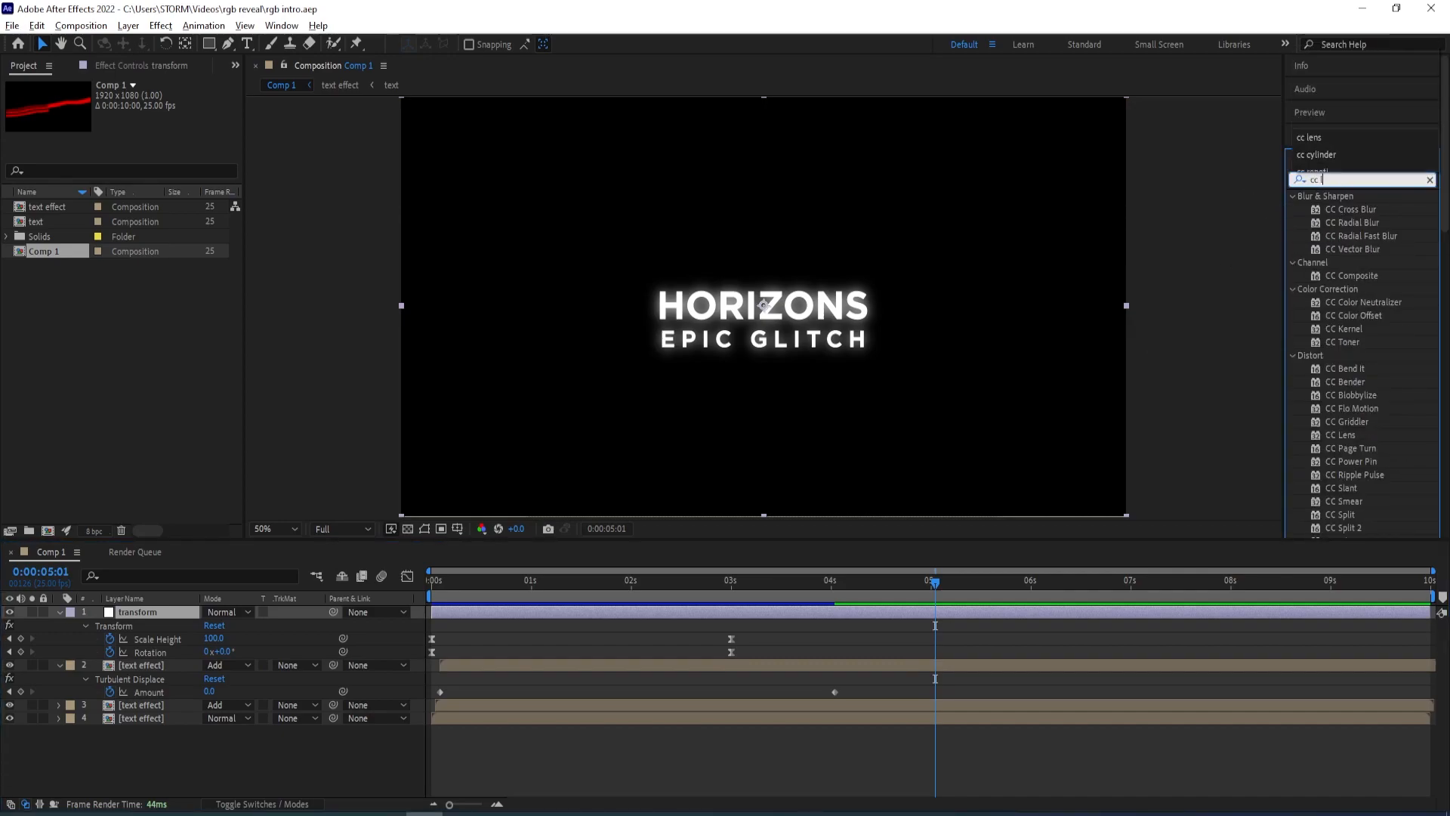
text( lens)
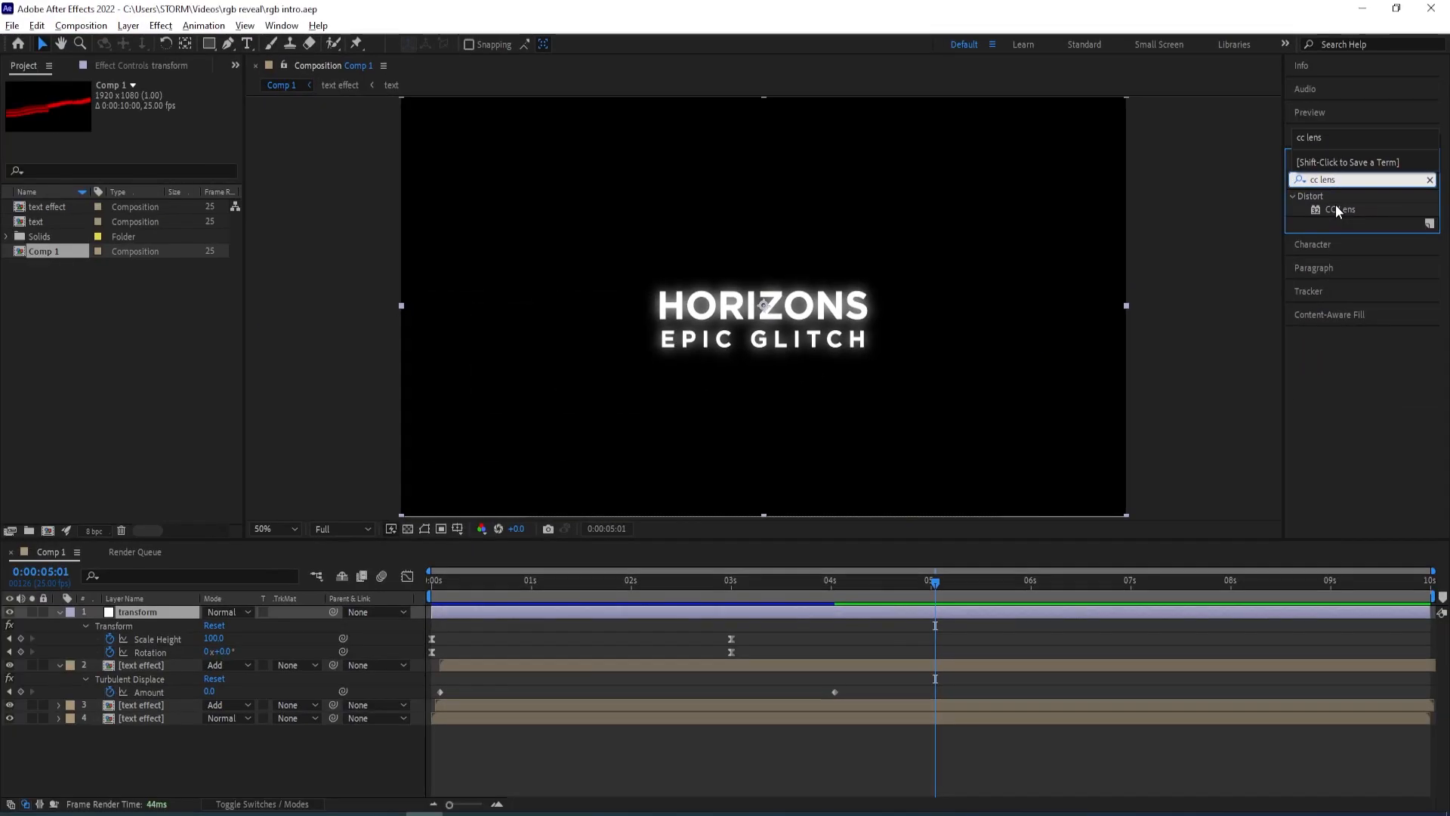
click(1336, 209)
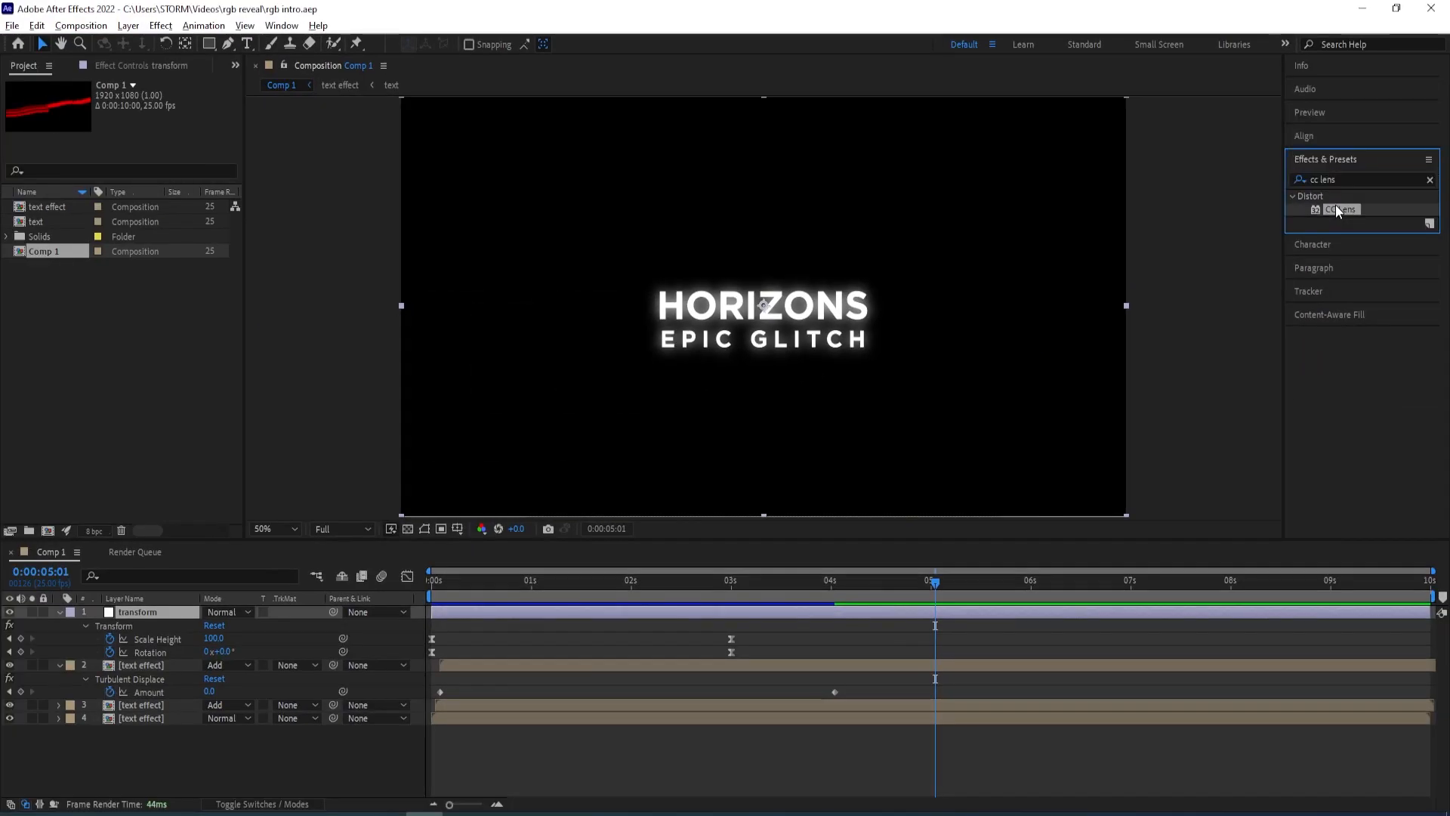
drag(1336, 209, 636, 315)
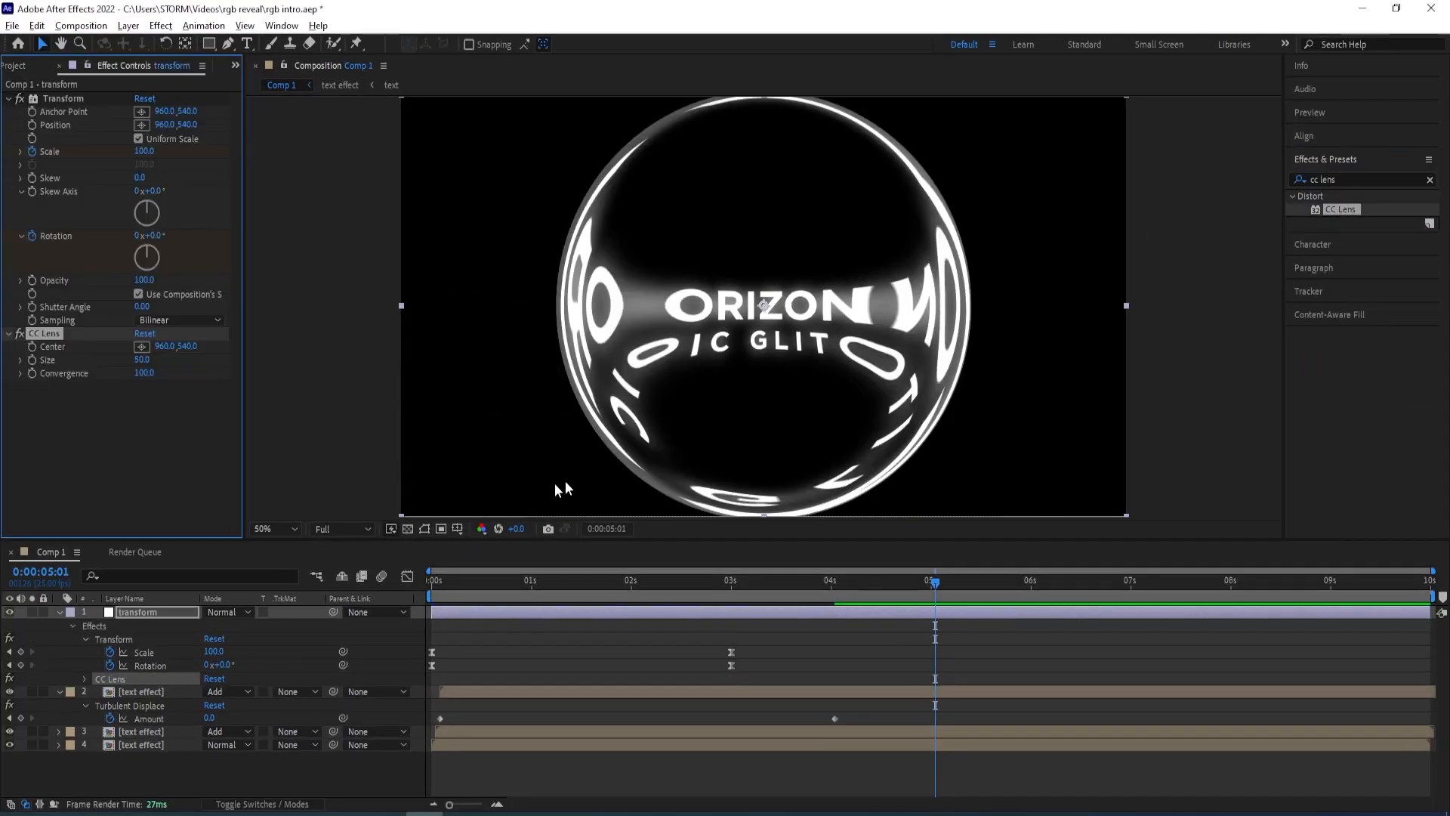
Set CC Lens Size to 500, keyframe it at 0:00:04:05, and animate it down to 0 at 0:00:05:00
click(142, 360)
click(142, 401)
drag(142, 359, 541, 319)
drag(153, 360, 239, 366)
drag(928, 589, 899, 589)
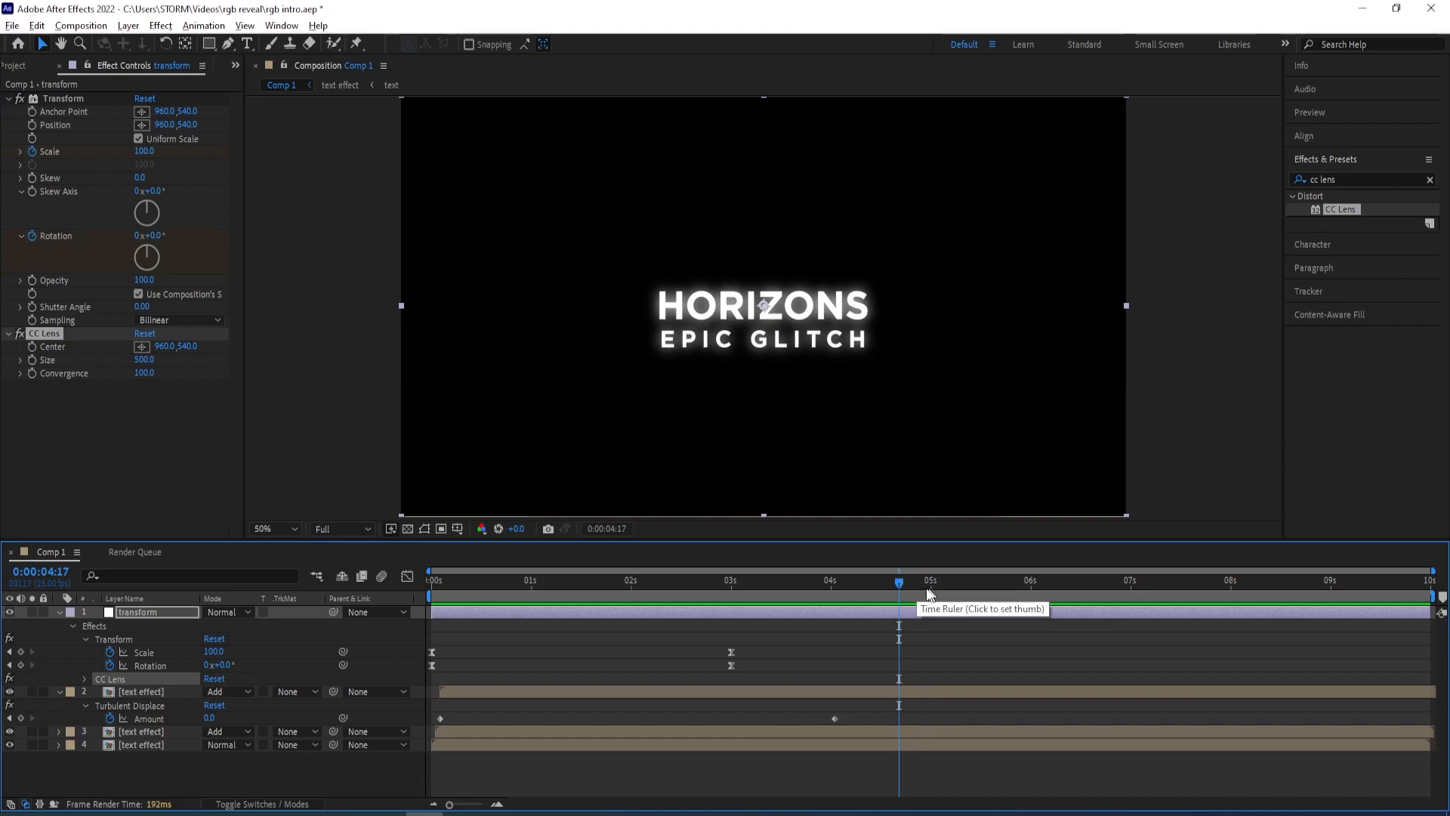
drag(901, 588, 852, 586)
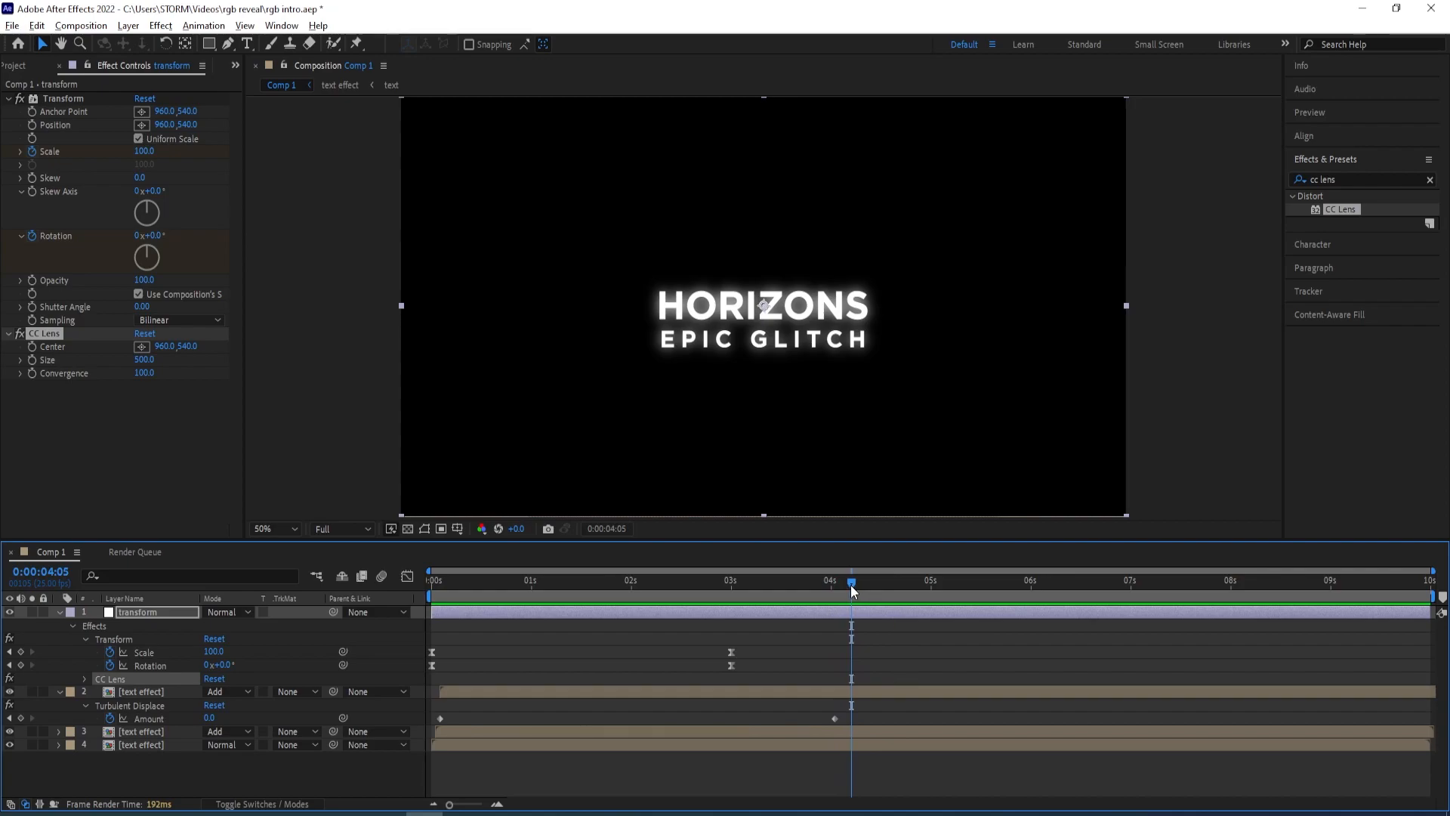
click(31, 359)
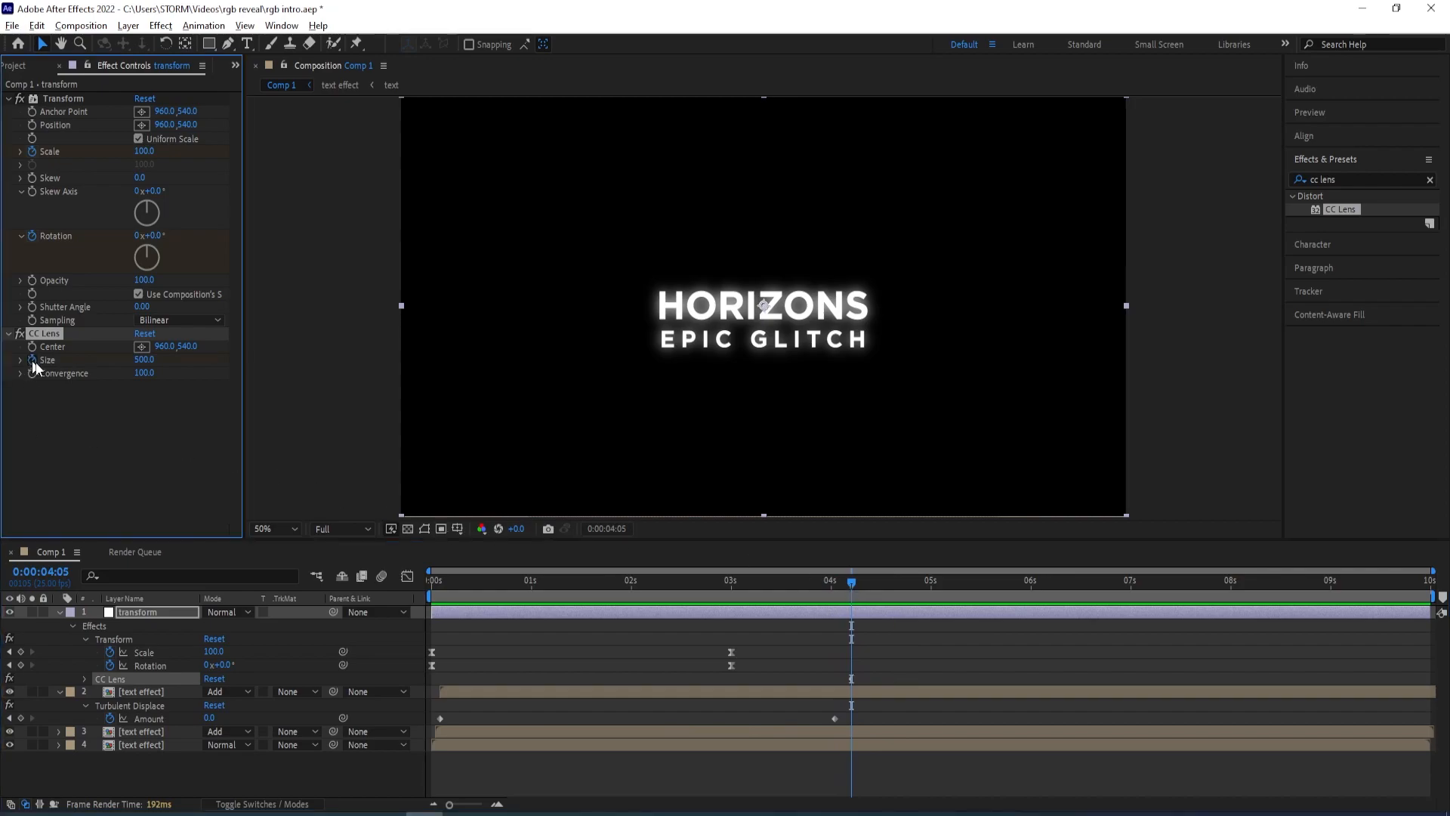
drag(841, 583, 931, 591)
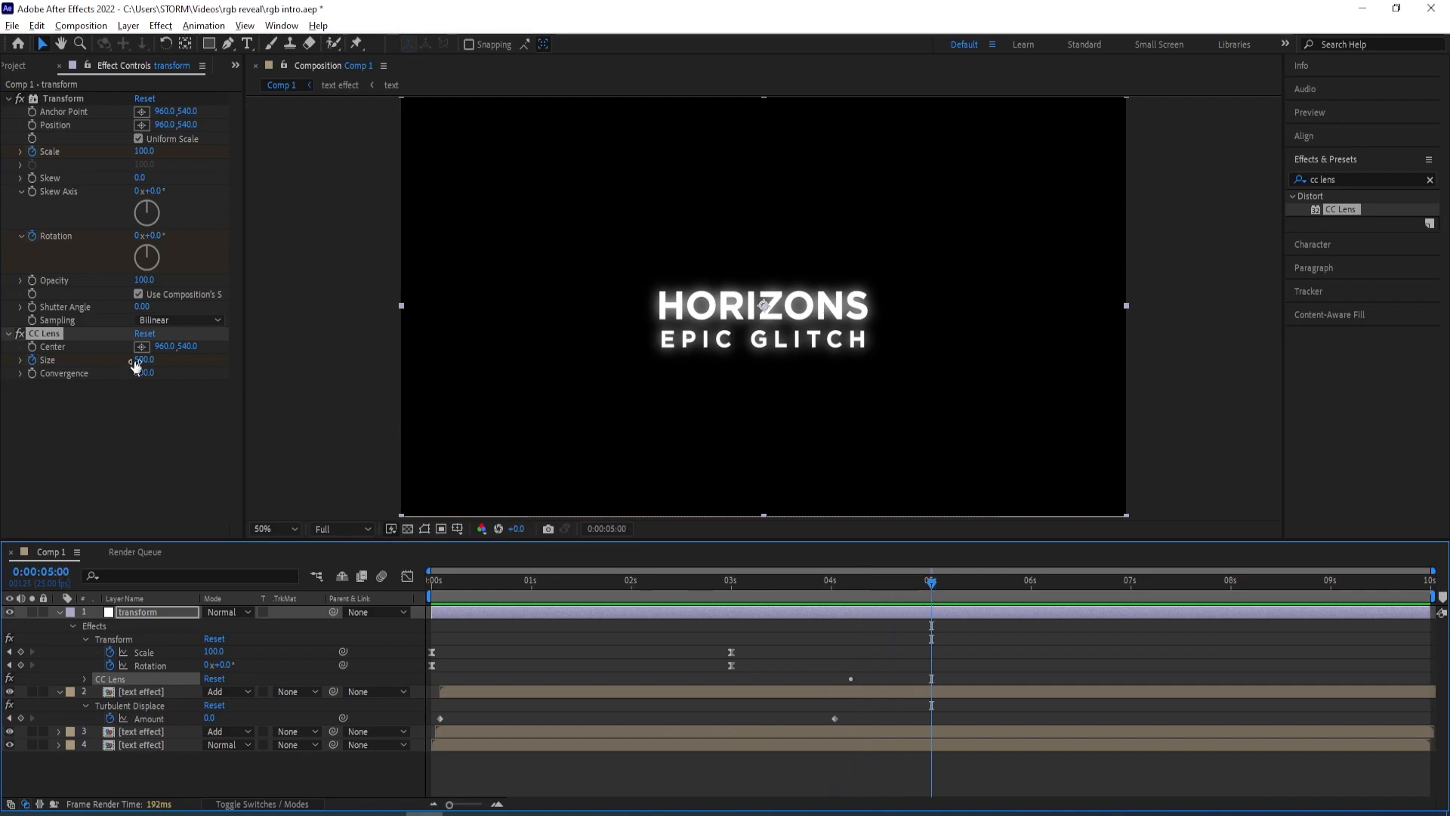
drag(146, 362, 16, 364)
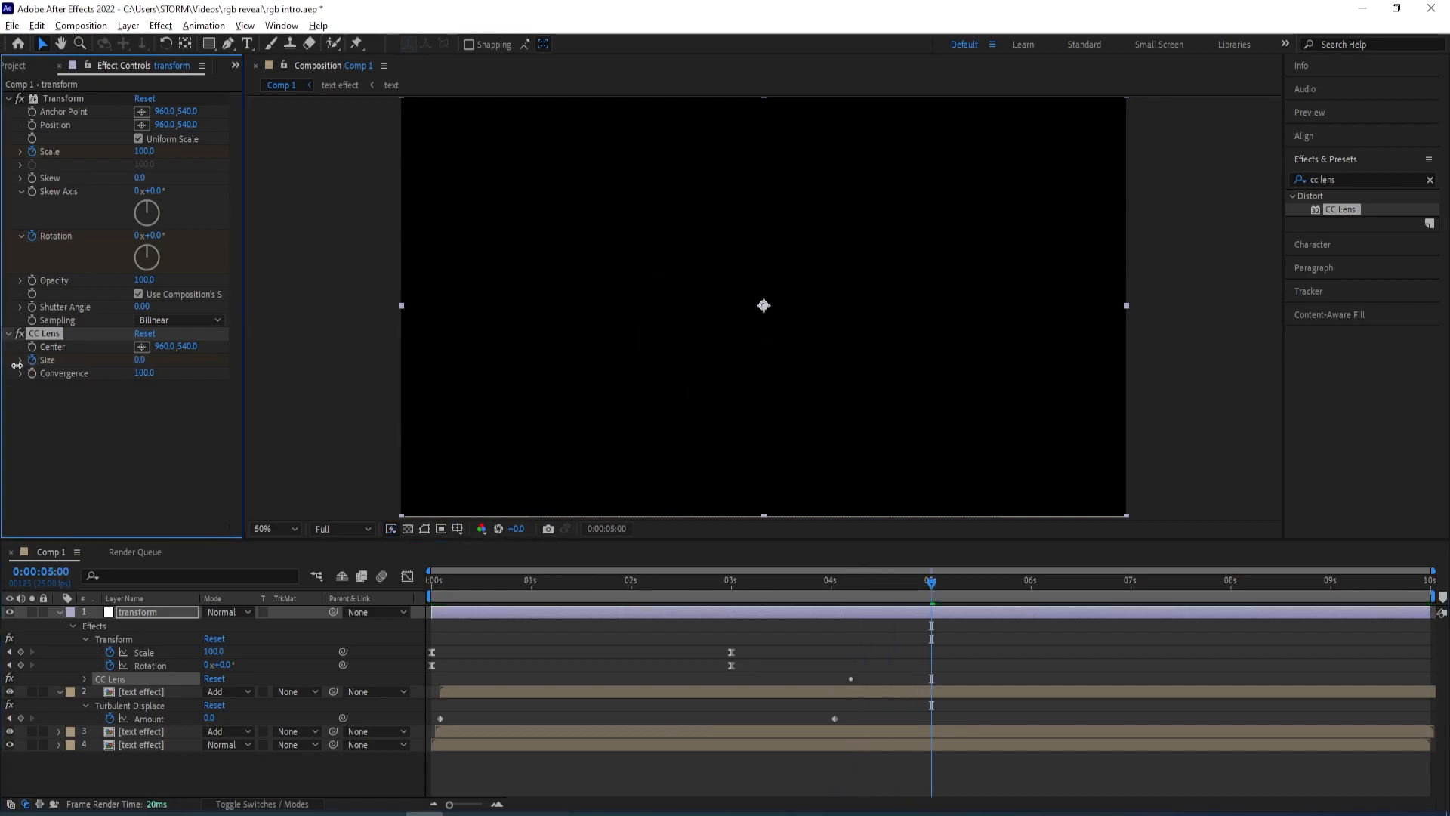
Preview the lens transition, scrubbing through it with and without the transparency grid, then play from the start
drag(931, 585, 1032, 583)
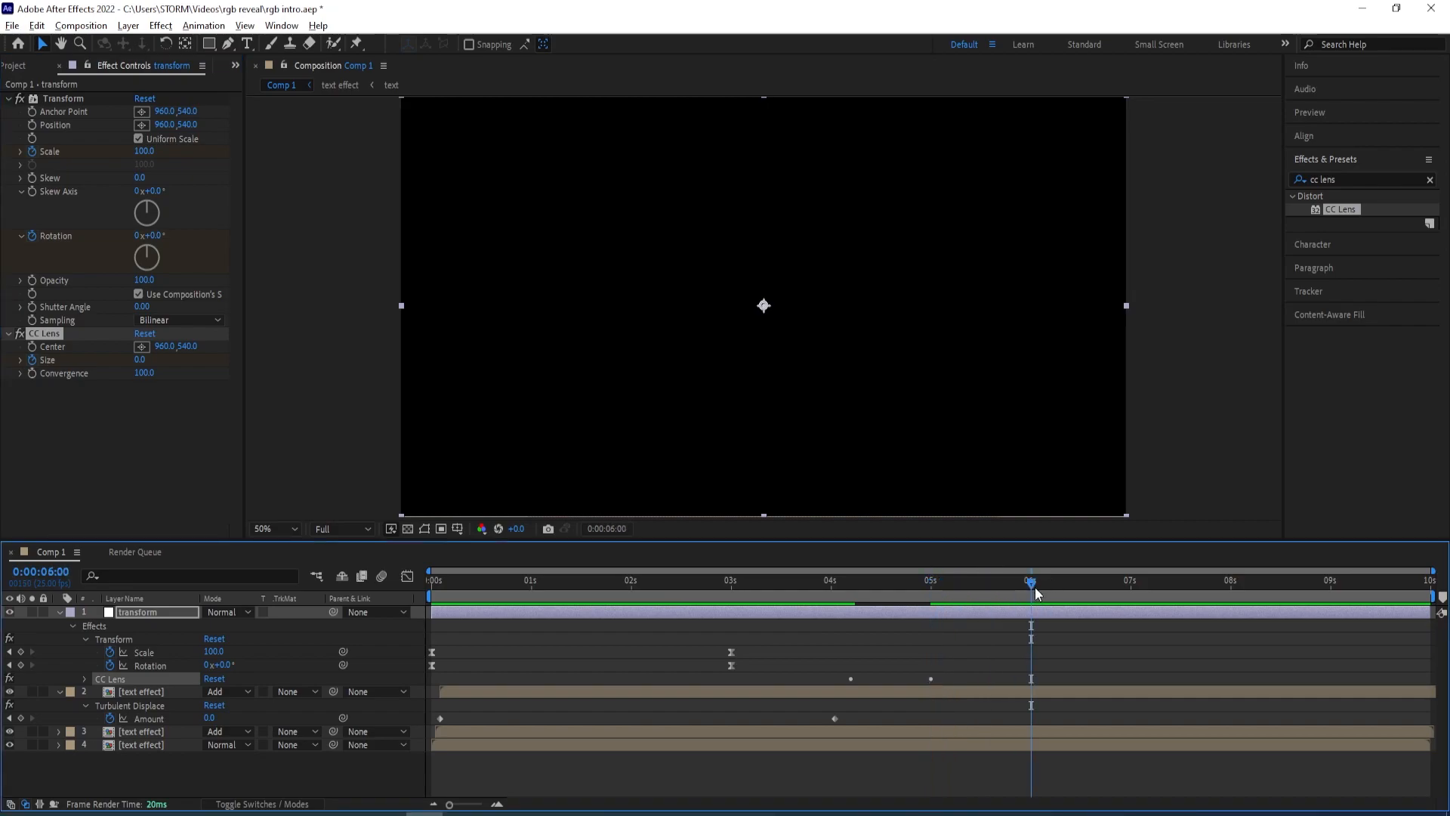
drag(982, 582, 913, 585)
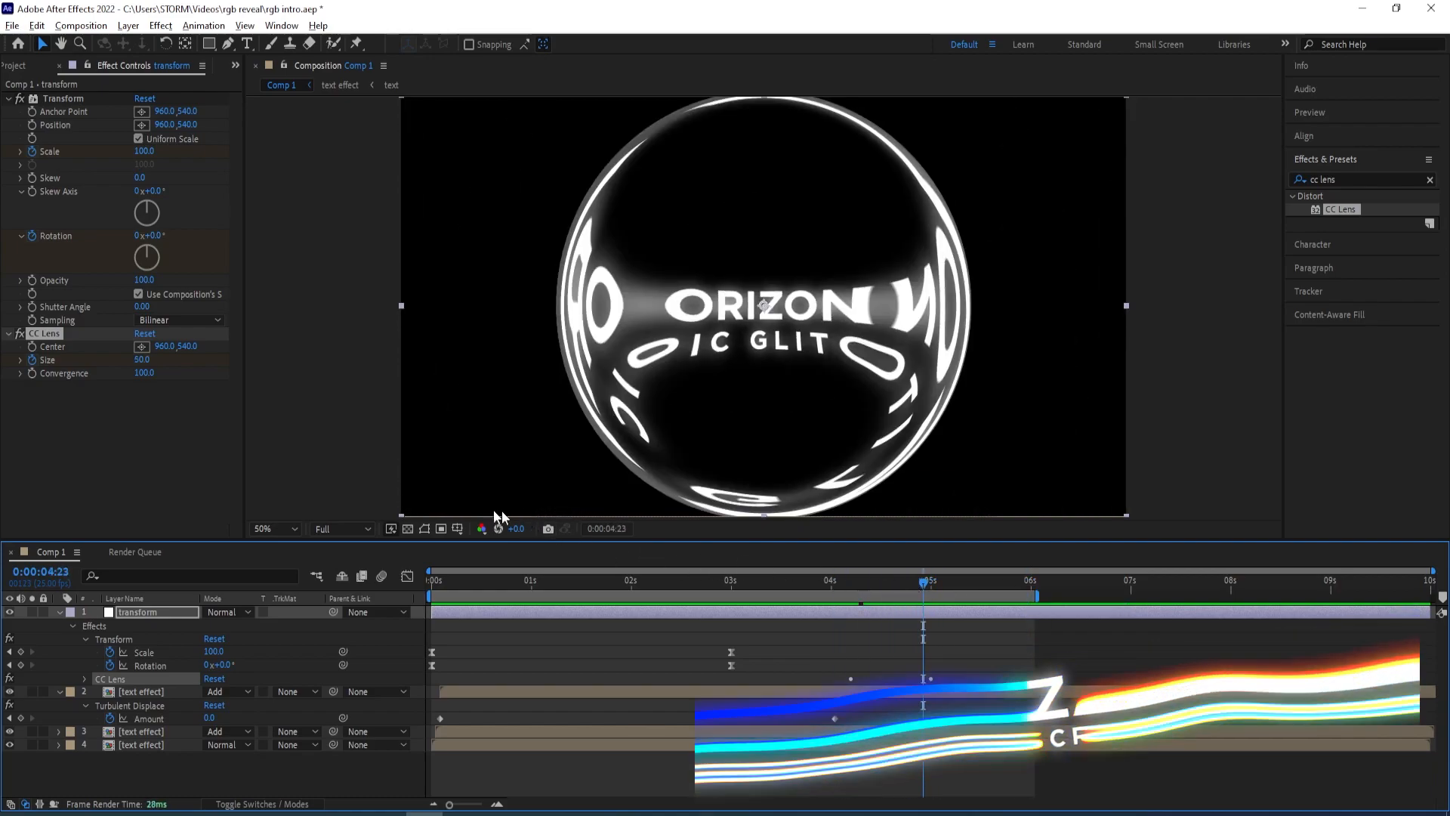
click(409, 529)
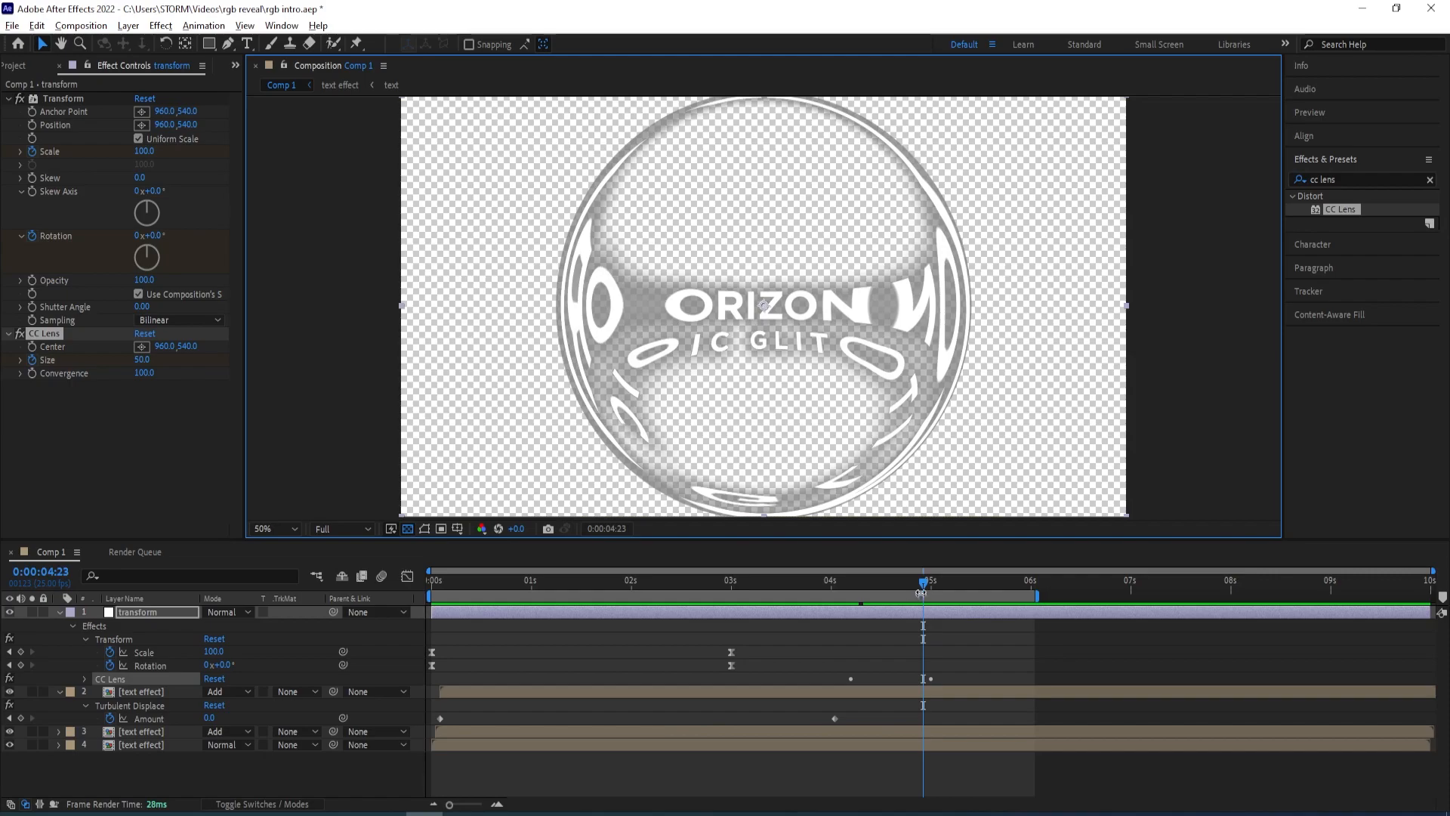
mouse_move(925, 586)
mouse_down()
mouse_move(944, 587)
mouse_move(193, 590)
mouse_up()
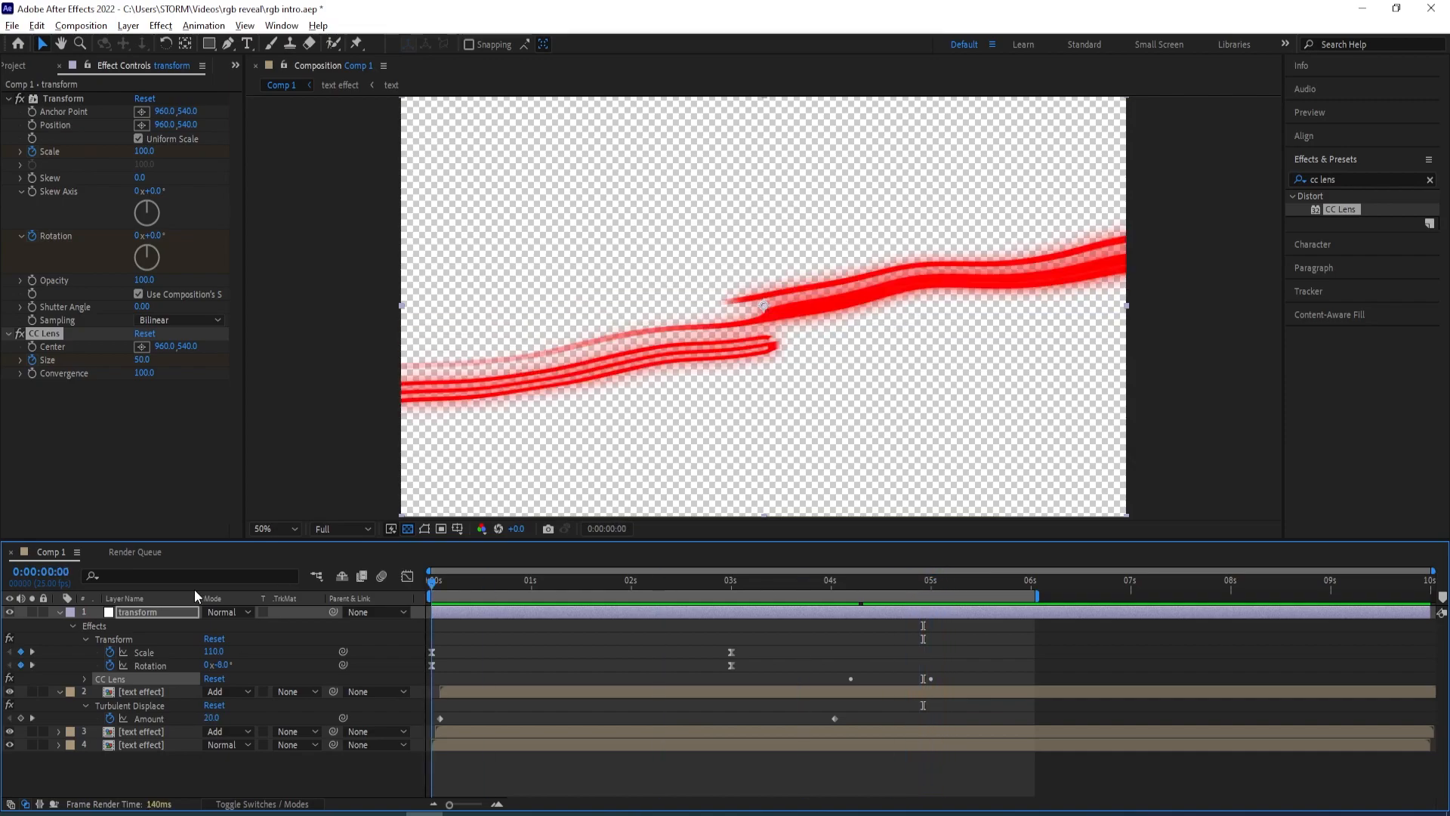
click(408, 529)
key(space)
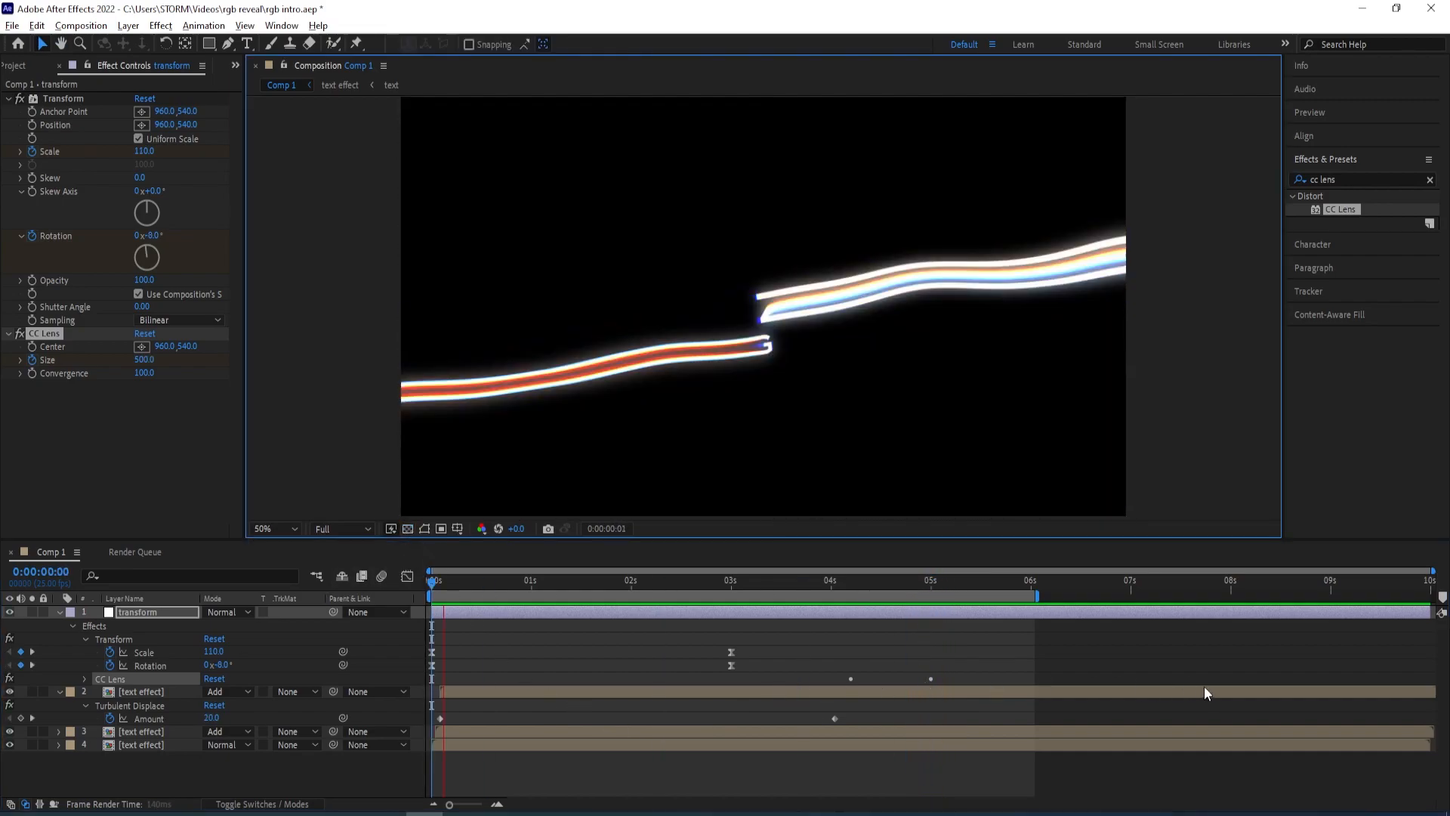